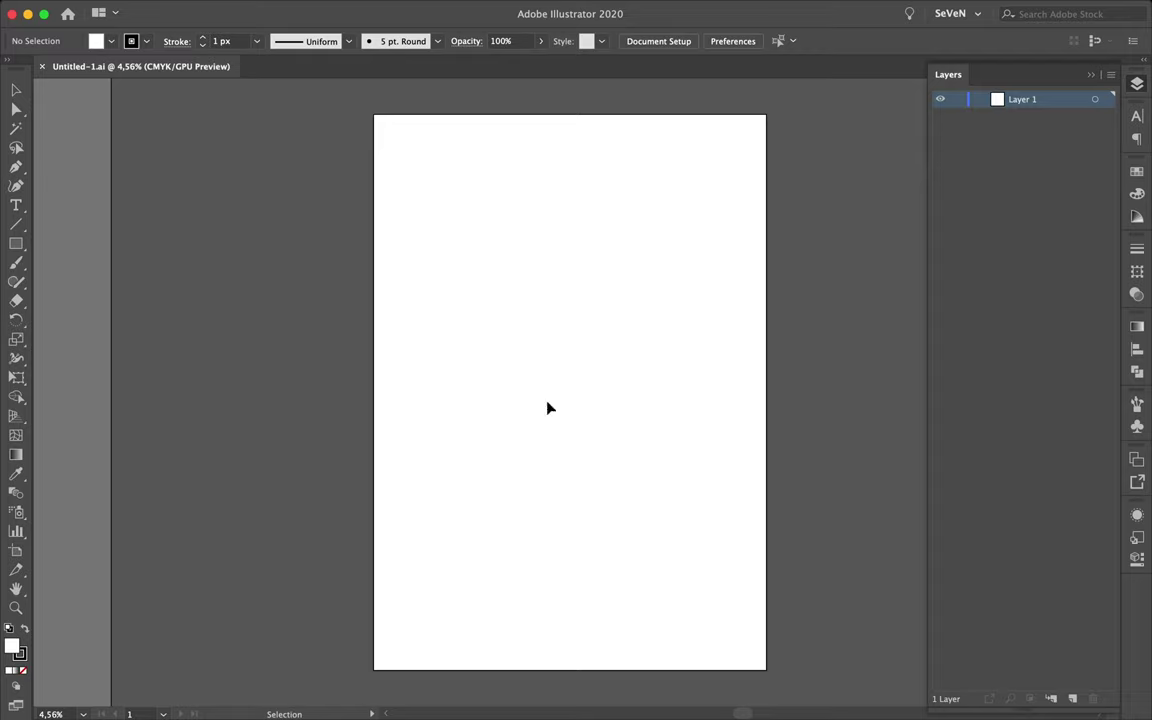
Step: Draw an artboard-sized rectangle with no fill and a 0.5 px stroke
{"action": "left_click_drag", "start_coordinate": [746, 660], "coordinate": [766, 670]}
{"action": "left_click", "coordinate": [24, 670]}
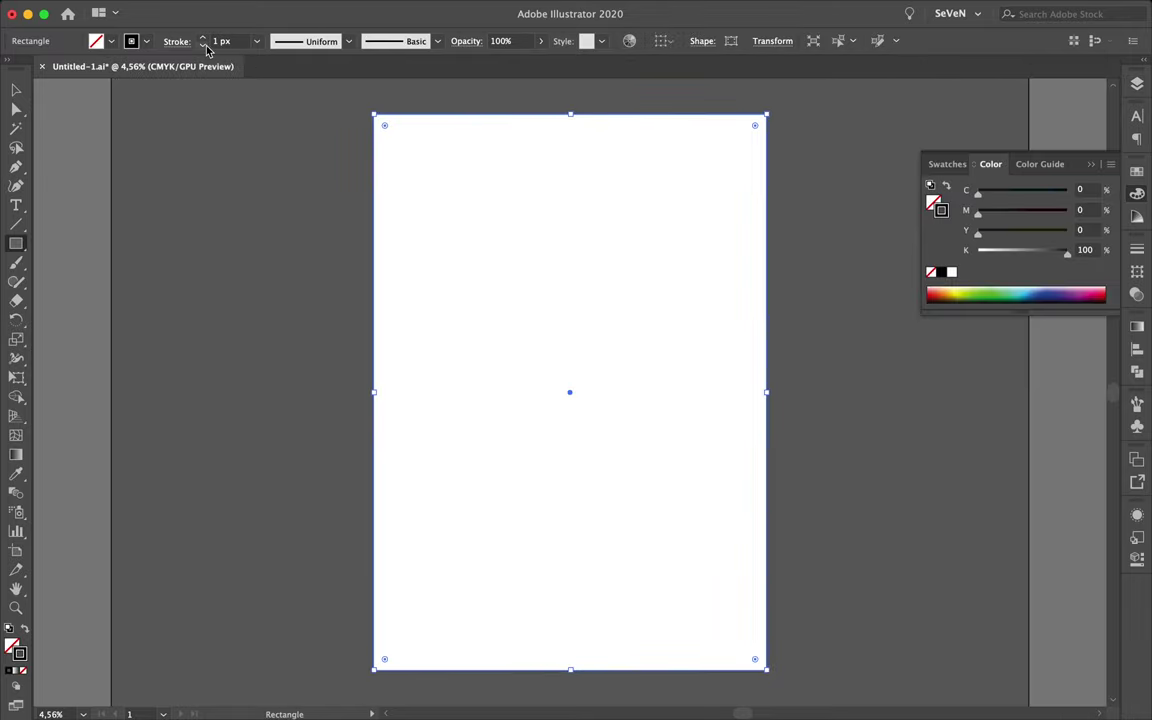
{"action": "left_click", "coordinate": [202, 45]}
Step: Split the rectangle into a 21 × 21 grid with row and column gutters, then group the cells
{"action": "left_click", "coordinate": [197, 8]}
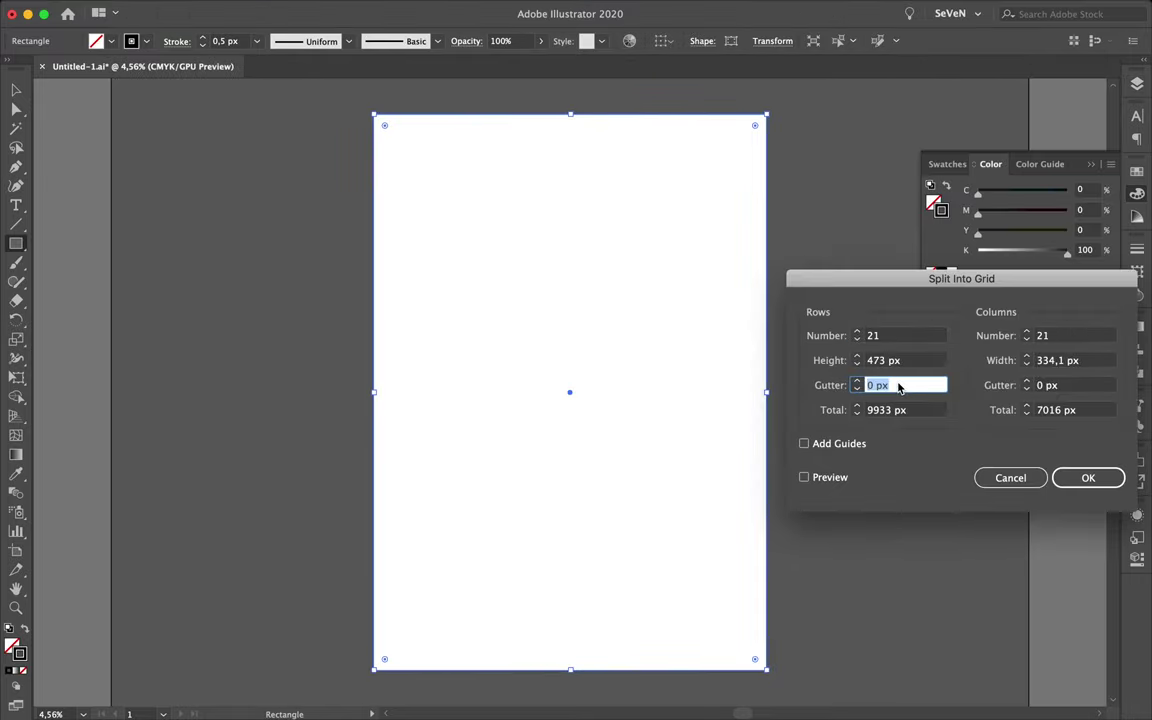
{"action": "left_click", "coordinate": [1050, 385]}
{"action": "type", "text": "31"}
{"action": "left_click", "coordinate": [804, 477]}
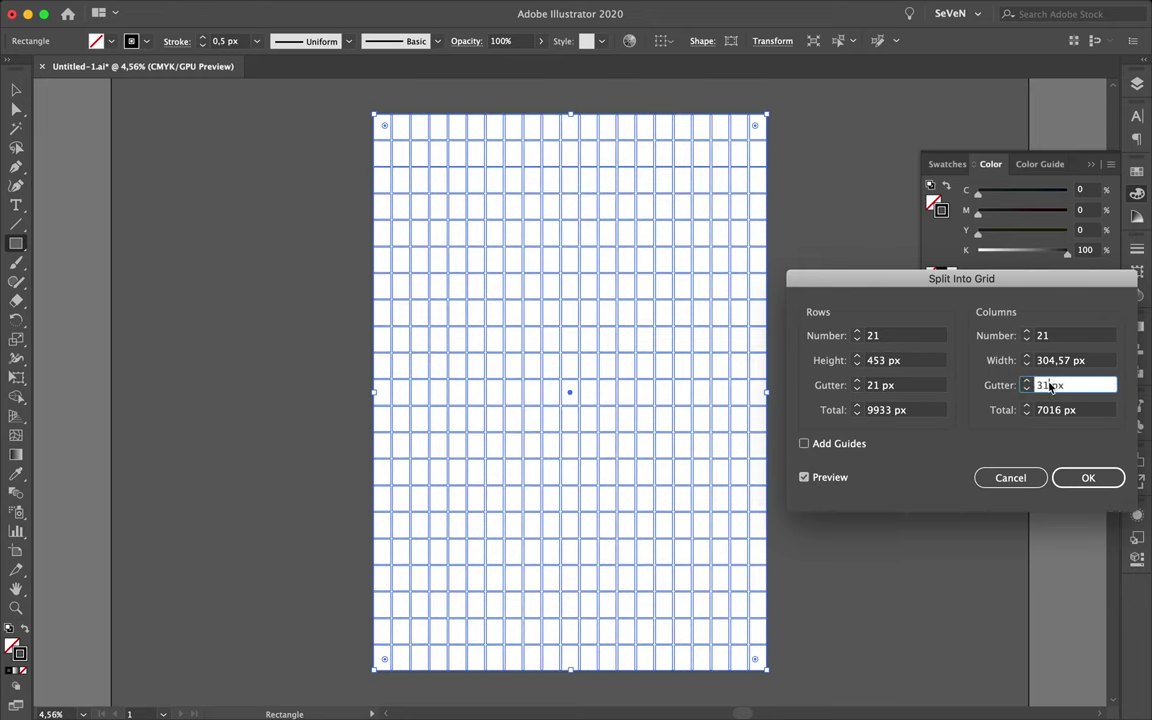
{"action": "left_click", "coordinate": [1088, 477]}
{"action": "key", "text": "ctrl+g"}
Step: Rename the grid's layer to 'Grid'
{"action": "key", "text": "F7"}
{"action": "double_click", "coordinate": [1022, 99]}
{"action": "type", "text": "Grid"}
{"action": "key", "text": "Return"}
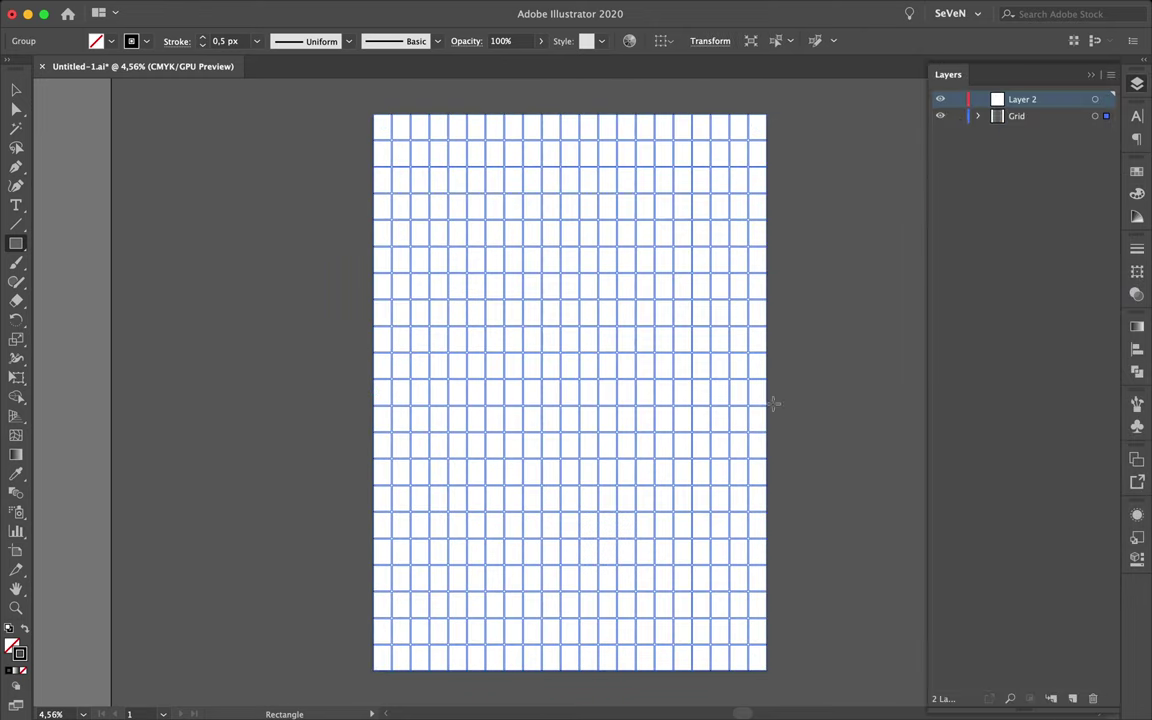
{"action": "scroll", "coordinate": [297, 213], "scroll_direction": "up", "scroll_amount": 2}
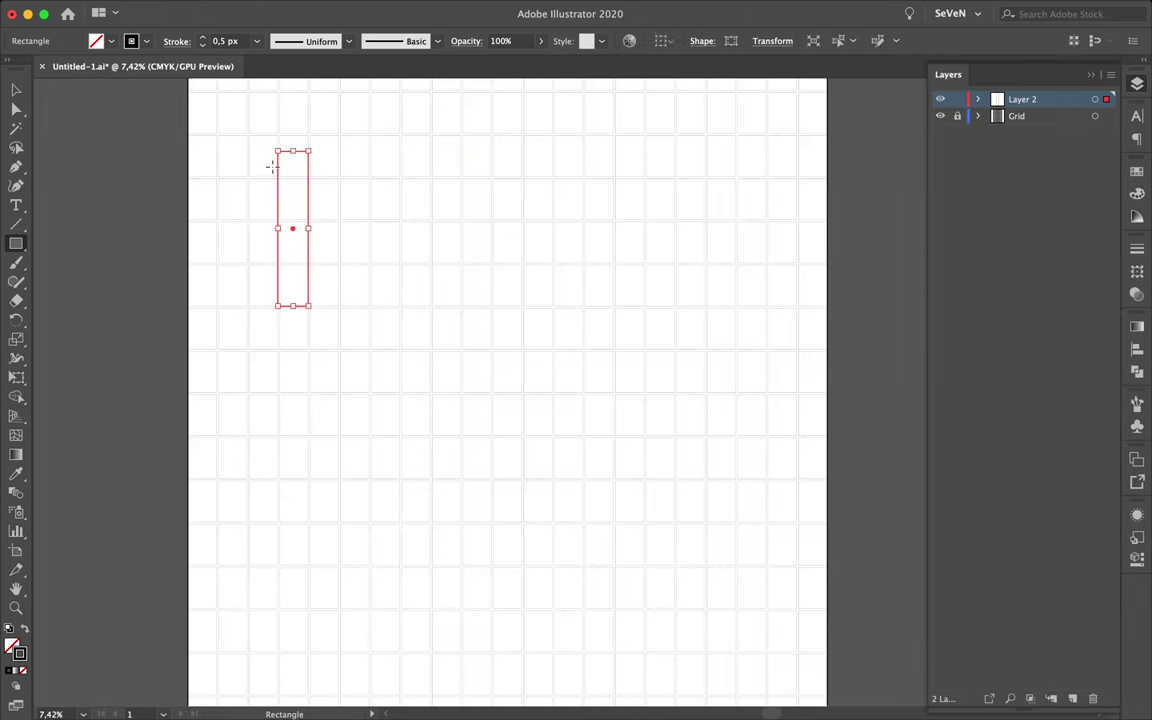
Step: Give the tall rectangle a white fill and a thinner stroke
{"action": "left_click", "coordinate": [202, 46]}
{"action": "left_click", "coordinate": [111, 41]}
{"action": "left_click", "coordinate": [22, 73]}
Step: Draw a hexagon with the Polygon tool and place it below the tall rectangle
{"action": "left_click", "coordinate": [16, 243]}
{"action": "left_click", "coordinate": [90, 301]}
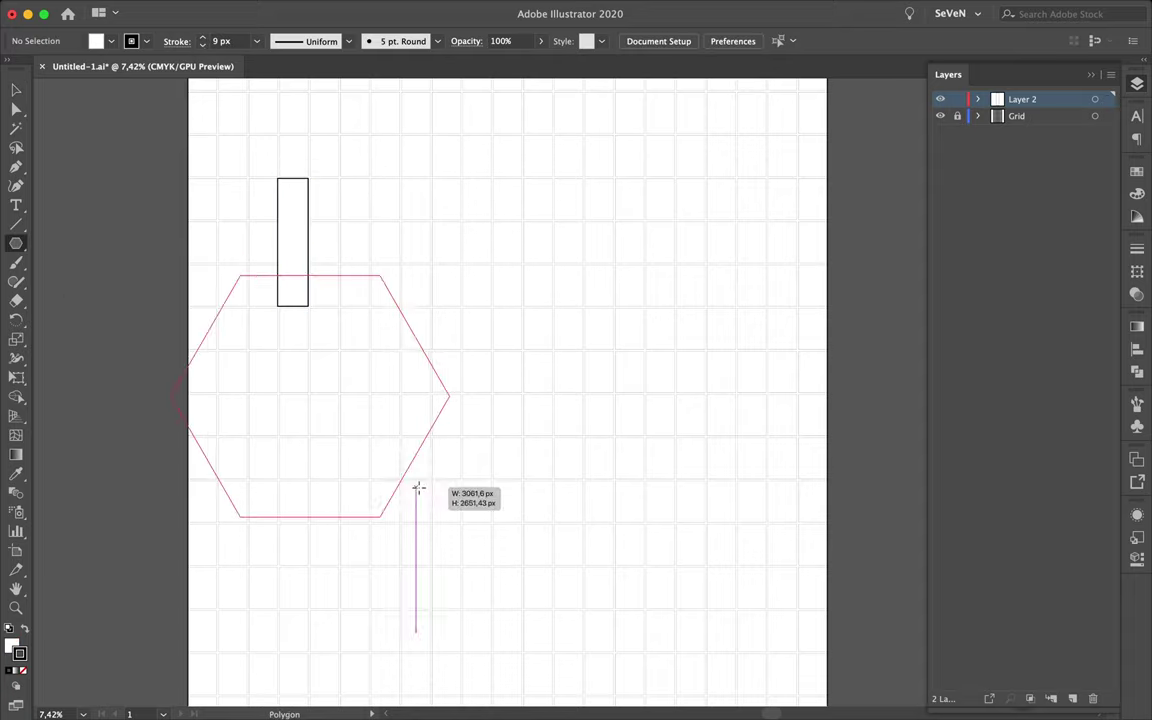
{"action": "left_click_drag", "start_coordinate": [314, 395], "coordinate": [395, 470]}
{"action": "key", "text": "v"}
{"action": "left_click_drag", "start_coordinate": [359, 380], "coordinate": [402, 501]}
{"action": "scroll", "coordinate": [398, 492], "scroll_direction": "down", "scroll_amount": 1}
Step: Blend the rectangle into the hexagon using 32 specified steps
{"action": "double_click", "coordinate": [16, 491]}
{"action": "left_click", "coordinate": [180, 450]}
{"action": "left_click", "coordinate": [180, 488]}
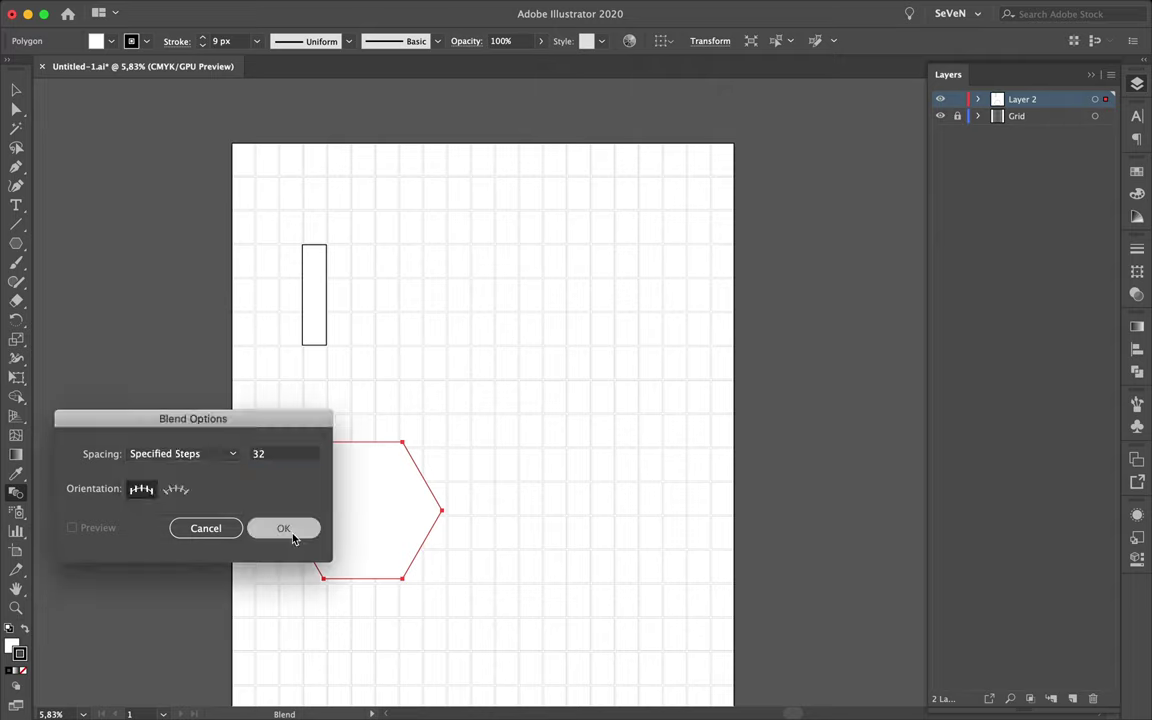
{"action": "left_click", "coordinate": [285, 530]}
{"action": "key", "text": "super+alt+b"}
{"action": "key", "text": "super+shift+a"}
{"action": "left_click_drag", "start_coordinate": [421, 522], "coordinate": [293, 395]}
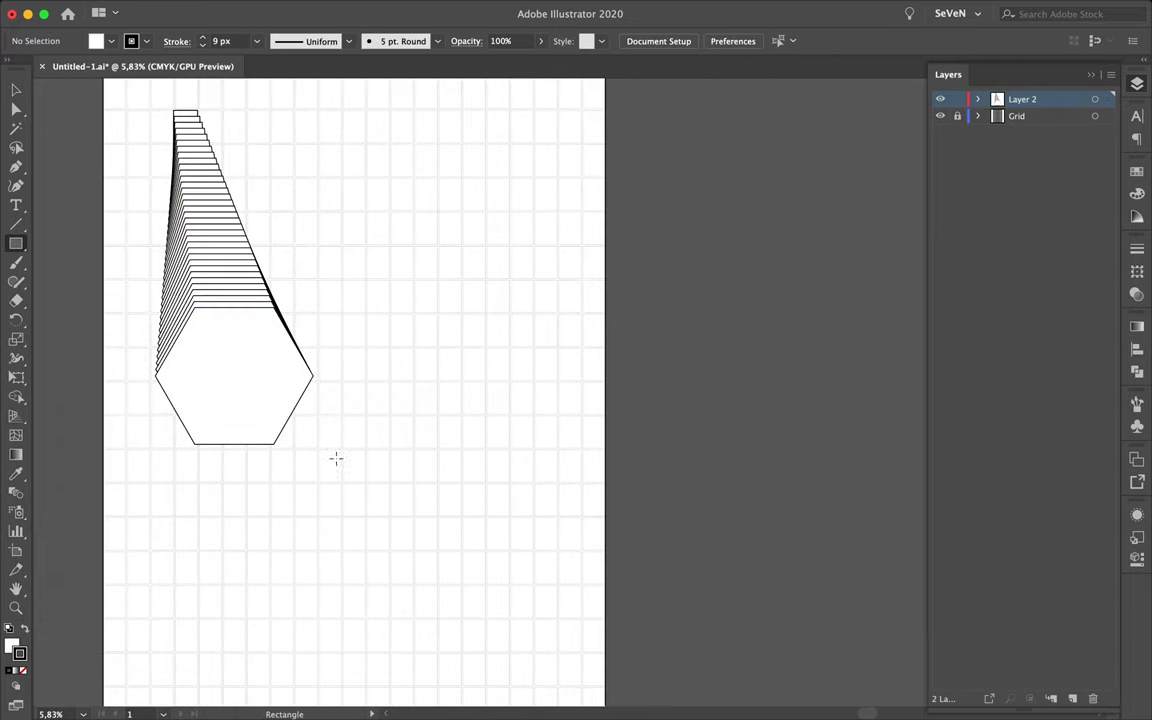
Step: Draw a wide rectangle below right of the blend and extend the blend to it
{"action": "left_click_drag", "start_coordinate": [507, 515], "coordinate": [533, 516]}
{"action": "key", "text": "v"}
{"action": "left_click", "coordinate": [272, 342]}
{"action": "double_click", "coordinate": [272, 342]}
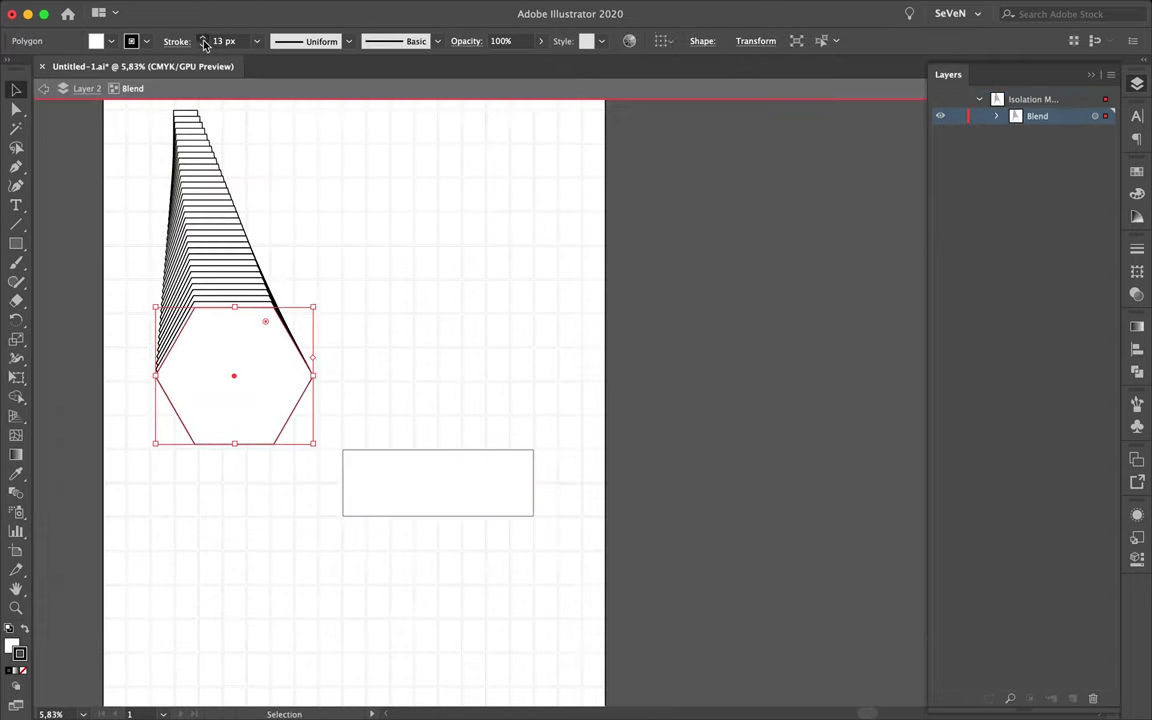
{"action": "left_click", "coordinate": [240, 150]}
{"action": "key", "text": "Escape"}
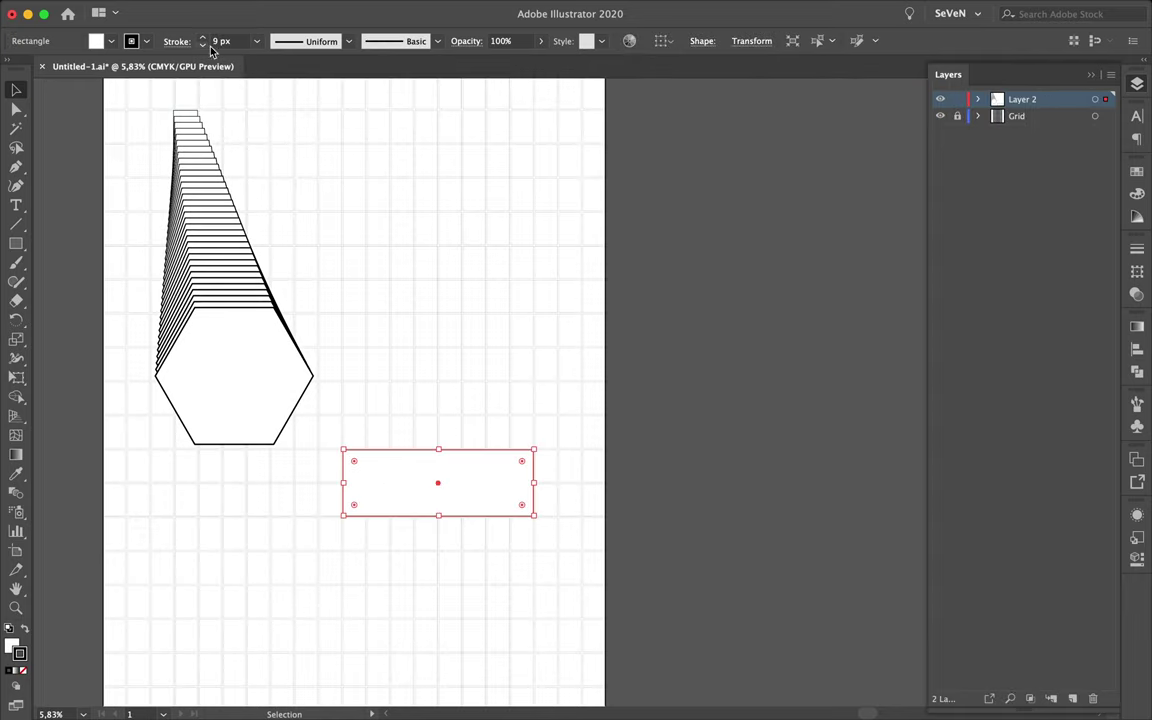
{"action": "left_click_drag", "start_coordinate": [410, 452], "coordinate": [433, 520]}
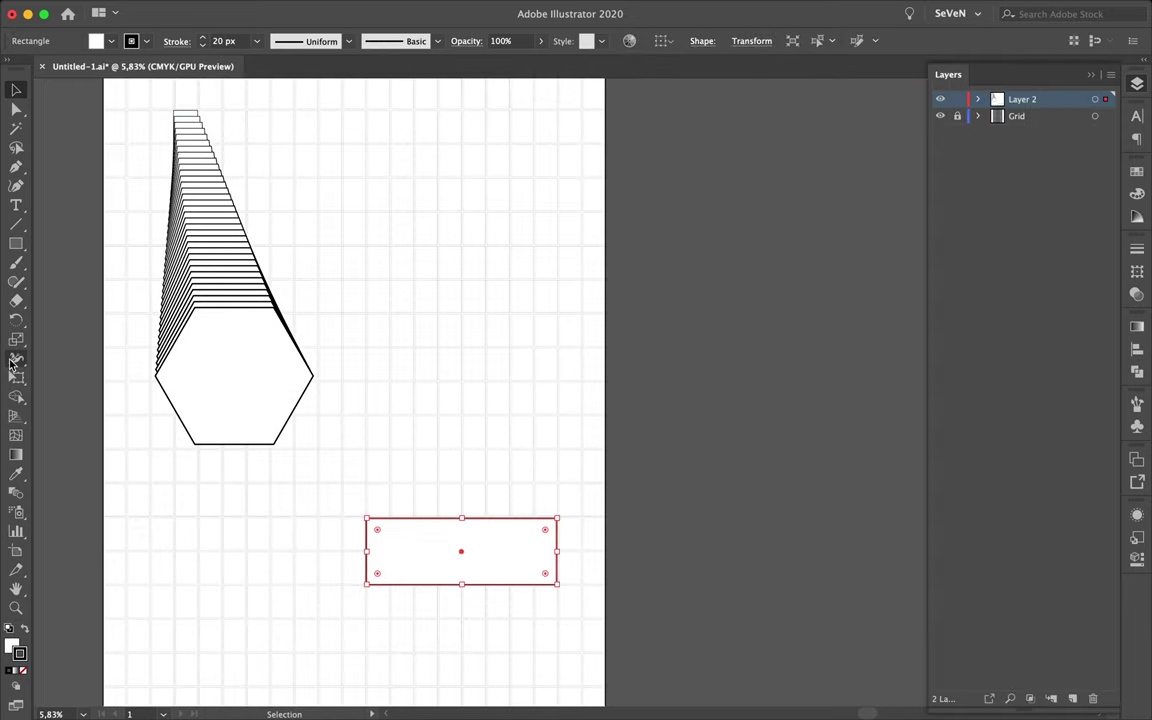
Step: Bend the blend's spine into curves to reshape the ribbon
{"action": "double_click", "coordinate": [240, 370]}
{"action": "left_click_drag", "start_coordinate": [290, 468], "coordinate": [305, 507]}
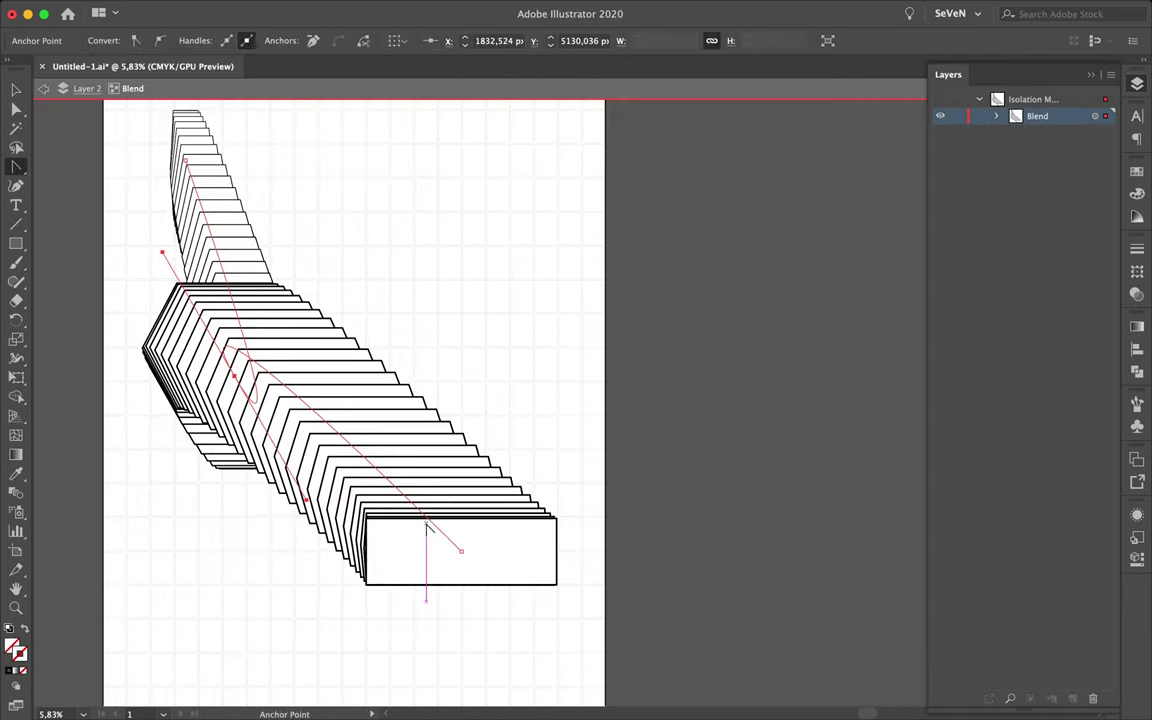
{"action": "left_click_drag", "start_coordinate": [440, 484], "coordinate": [443, 381]}
{"action": "left_click_drag", "start_coordinate": [91, 148], "coordinate": [73, 151]}
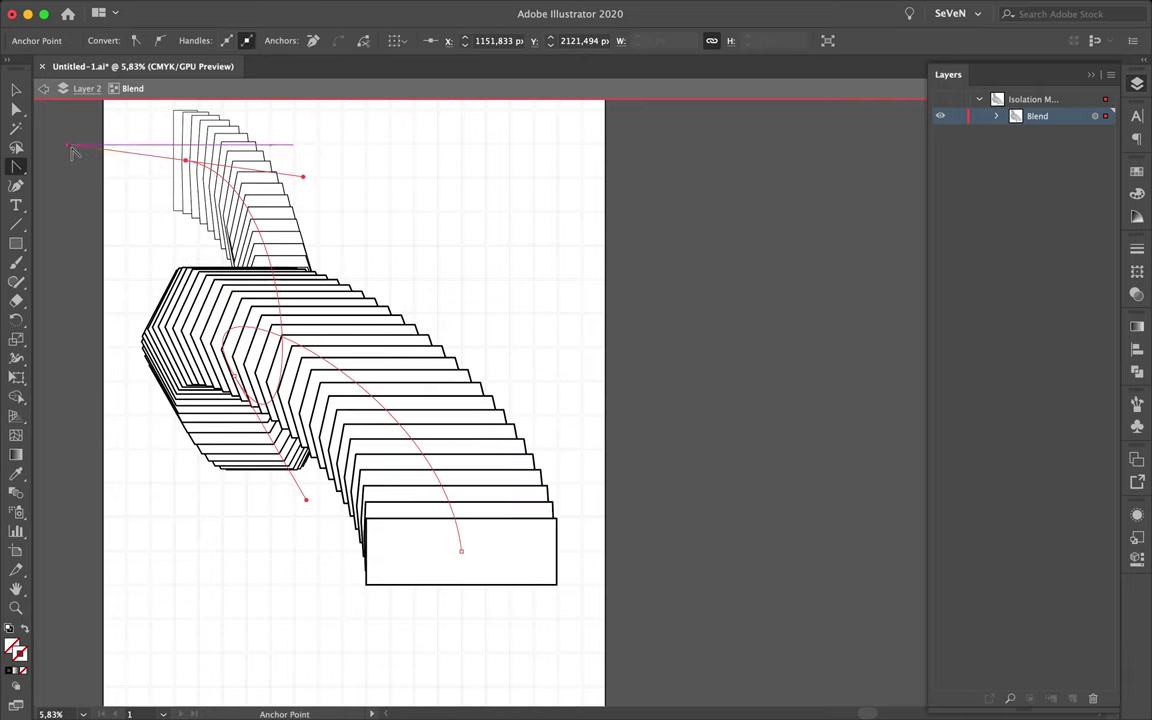
Step: Change the blend to 52 specified steps, with preview on
{"action": "double_click", "coordinate": [16, 491]}
{"action": "left_click", "coordinate": [71, 527]}
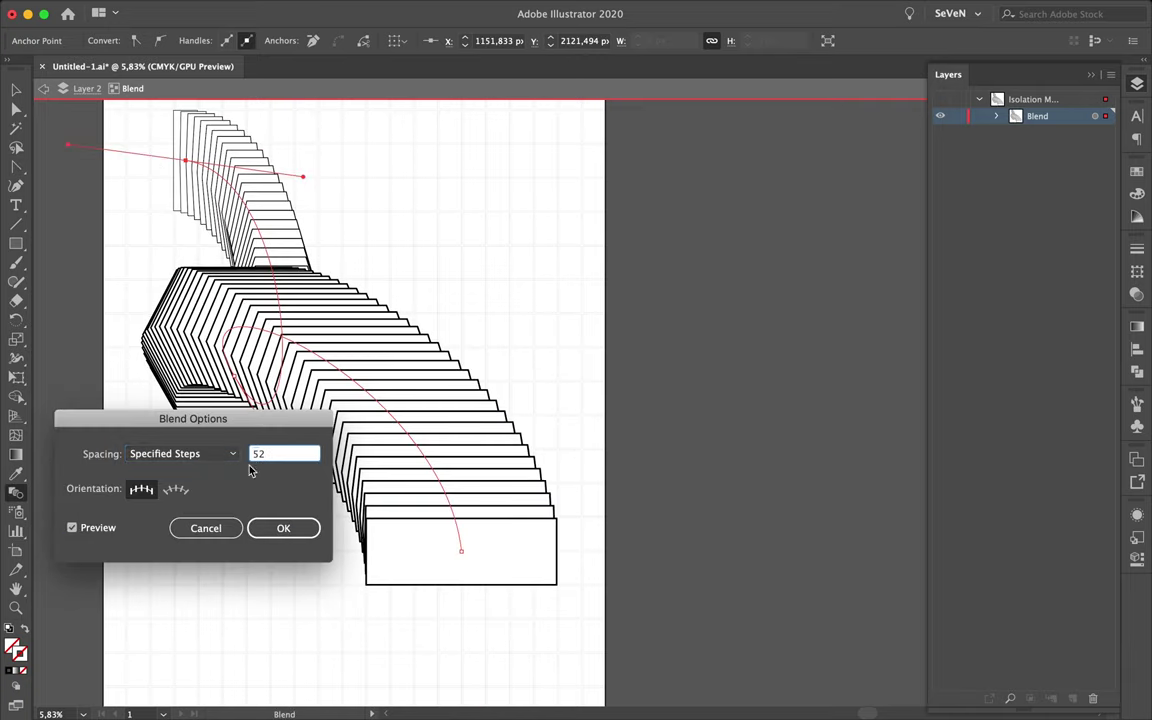
{"action": "left_click", "coordinate": [143, 491]}
{"action": "left_click", "coordinate": [143, 490]}
Step: Reshape the spine's anchors and handles, then move the ribbon up and left
{"action": "left_click", "coordinate": [270, 528]}
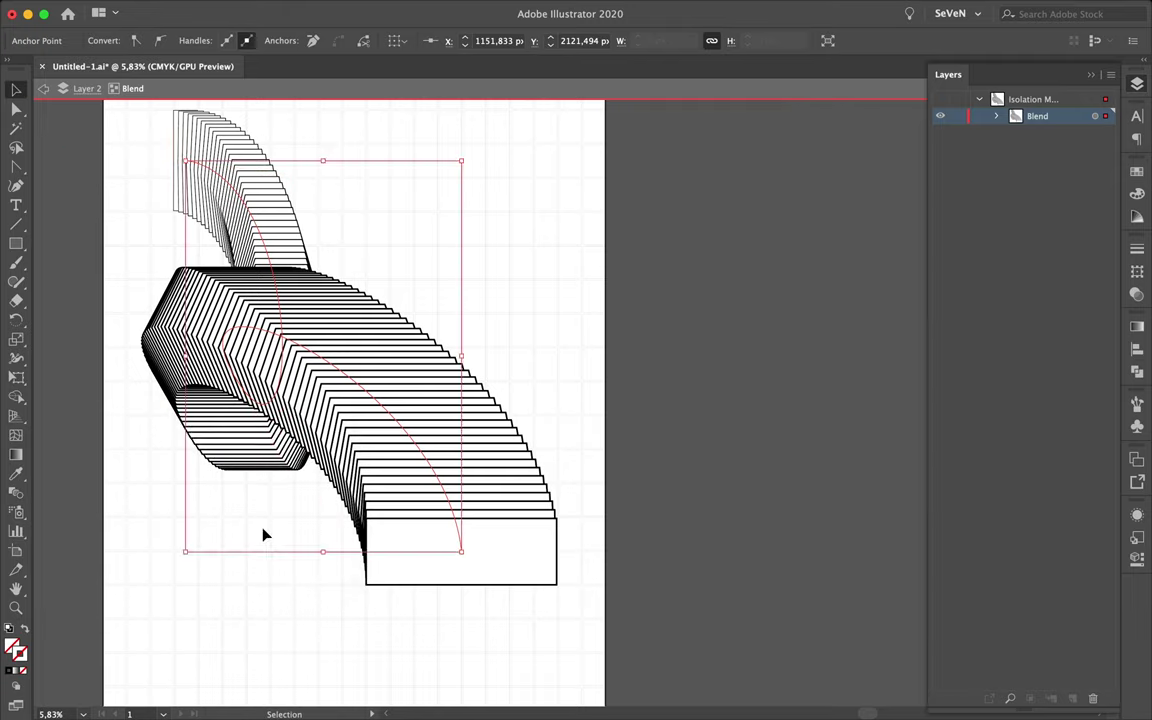
{"action": "key", "text": "a"}
{"action": "left_click", "coordinate": [236, 377]}
{"action": "mouse_move", "coordinate": [240, 383]}
{"action": "left_mouse_down"}
{"action": "mouse_move", "coordinate": [453, 342]}
{"action": "mouse_move", "coordinate": [461, 316]}
{"action": "left_mouse_up"}
{"action": "left_click_drag", "start_coordinate": [316, 172], "coordinate": [351, 165]}
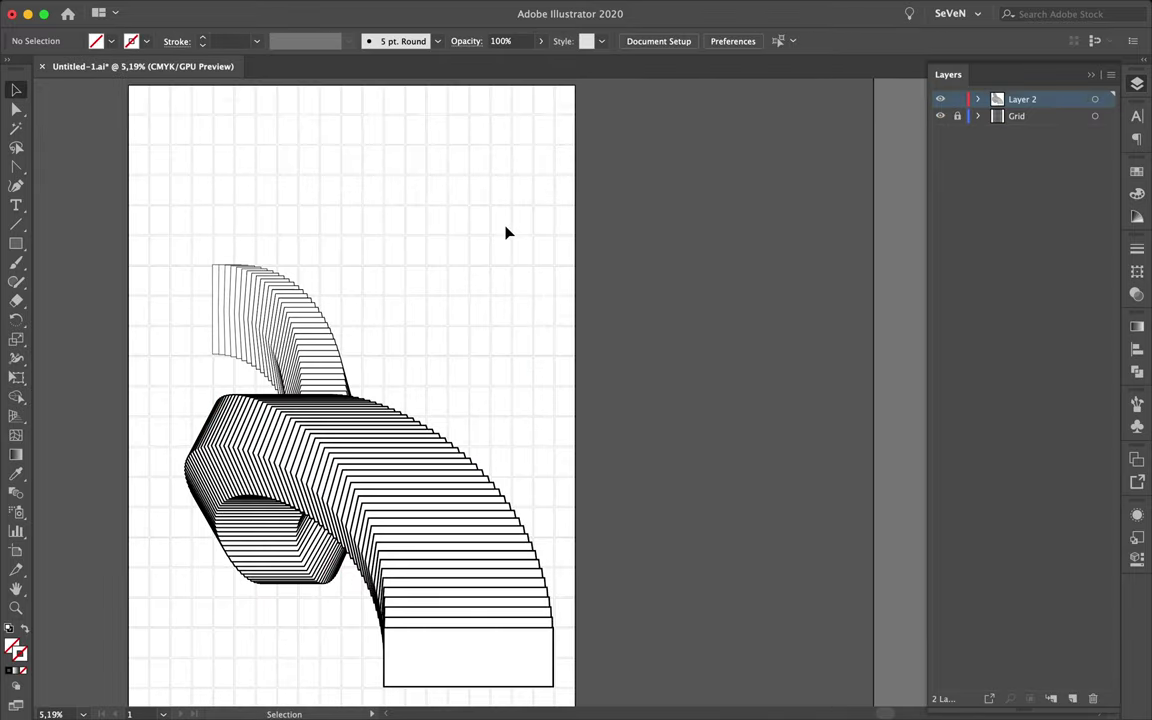
{"action": "left_click_drag", "start_coordinate": [391, 426], "coordinate": [347, 398]}
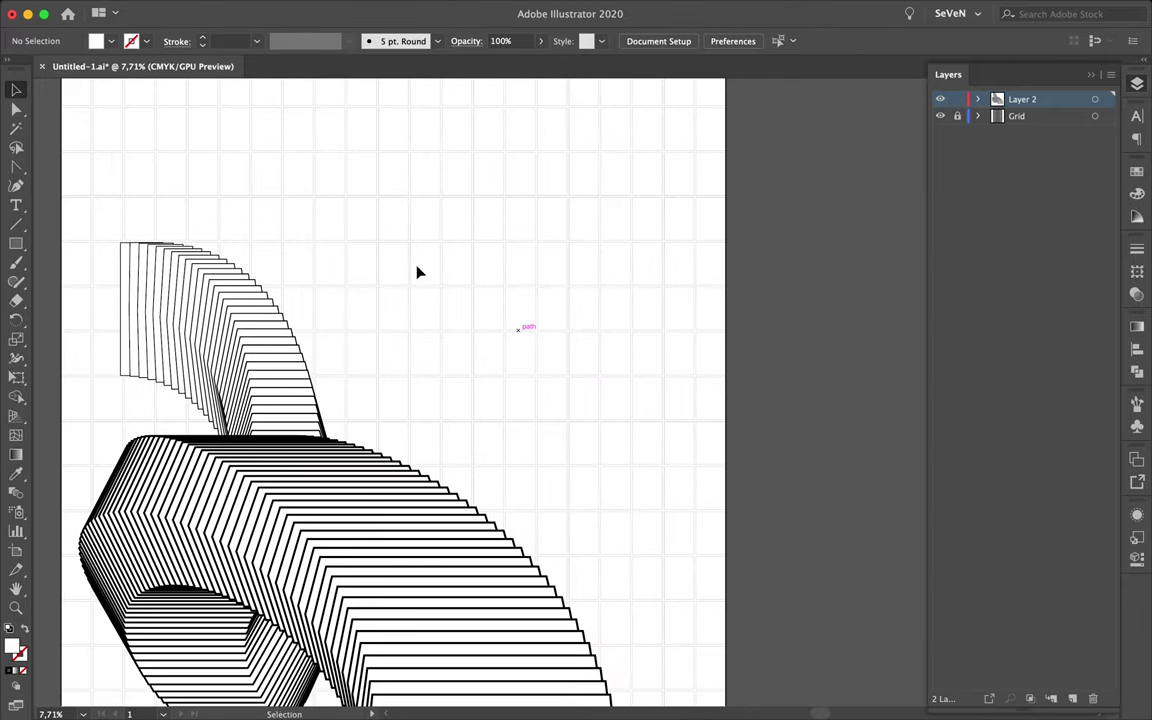
Step: Type the heading 'ZERO INFORMATION' and enlarge it
{"action": "key", "text": "t"}
{"action": "type", "text": "ZERO INFORMATION"}
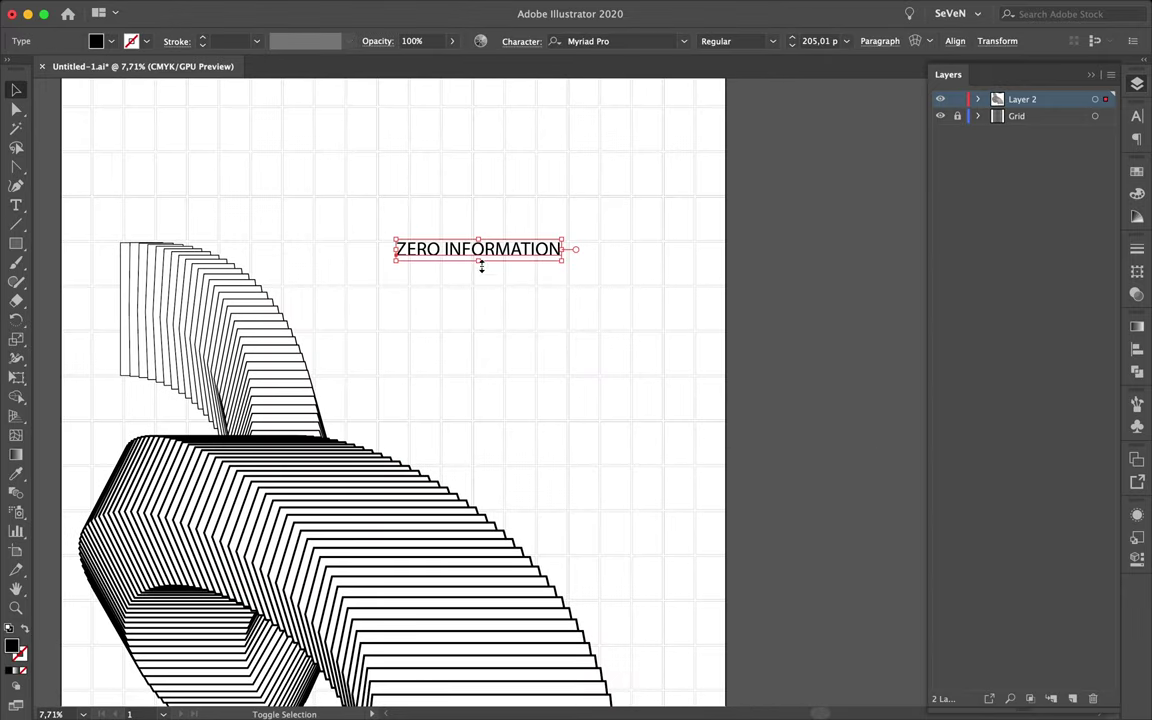
{"action": "key", "text": "ctrl+t"}
Step: Browse the font list and set the heading in Celdum
{"action": "left_click", "coordinate": [1108, 133]}
{"action": "scroll", "coordinate": [990, 510], "scroll_direction": "down", "scroll_amount": 3}
{"action": "scroll", "coordinate": [990, 510], "scroll_direction": "down", "scroll_amount": 5}
{"action": "scroll", "coordinate": [990, 510], "scroll_direction": "down", "scroll_amount": 10}
{"action": "scroll", "coordinate": [990, 510], "scroll_direction": "down", "scroll_amount": 9}
{"action": "scroll", "coordinate": [990, 510], "scroll_direction": "down", "scroll_amount": 5}
{"action": "scroll", "coordinate": [990, 510], "scroll_direction": "down", "scroll_amount": 10}
{"action": "scroll", "coordinate": [985, 509], "scroll_direction": "down", "scroll_amount": 2}
{"action": "scroll", "coordinate": [975, 508], "scroll_direction": "down", "scroll_amount": 4}
{"action": "scroll", "coordinate": [972, 510], "scroll_direction": "down", "scroll_amount": 5}
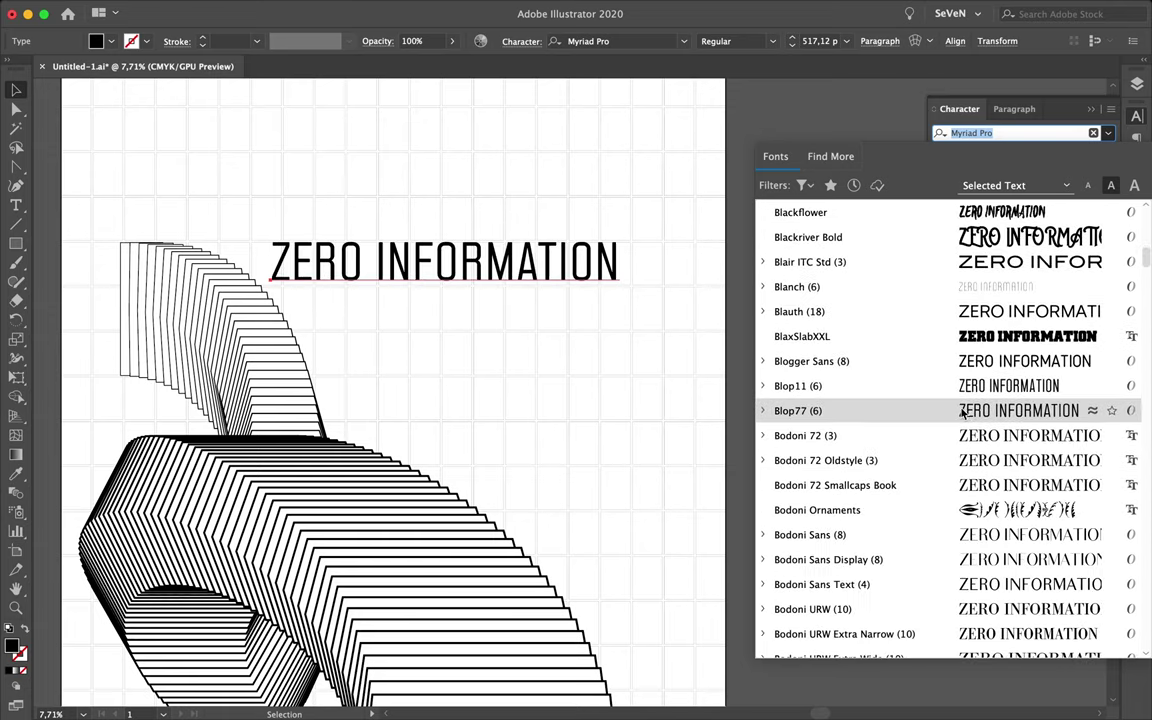
{"action": "scroll", "coordinate": [970, 512], "scroll_direction": "down", "scroll_amount": 6}
{"action": "scroll", "coordinate": [965, 515], "scroll_direction": "down", "scroll_amount": 5}
{"action": "scroll", "coordinate": [962, 517], "scroll_direction": "down", "scroll_amount": 2}
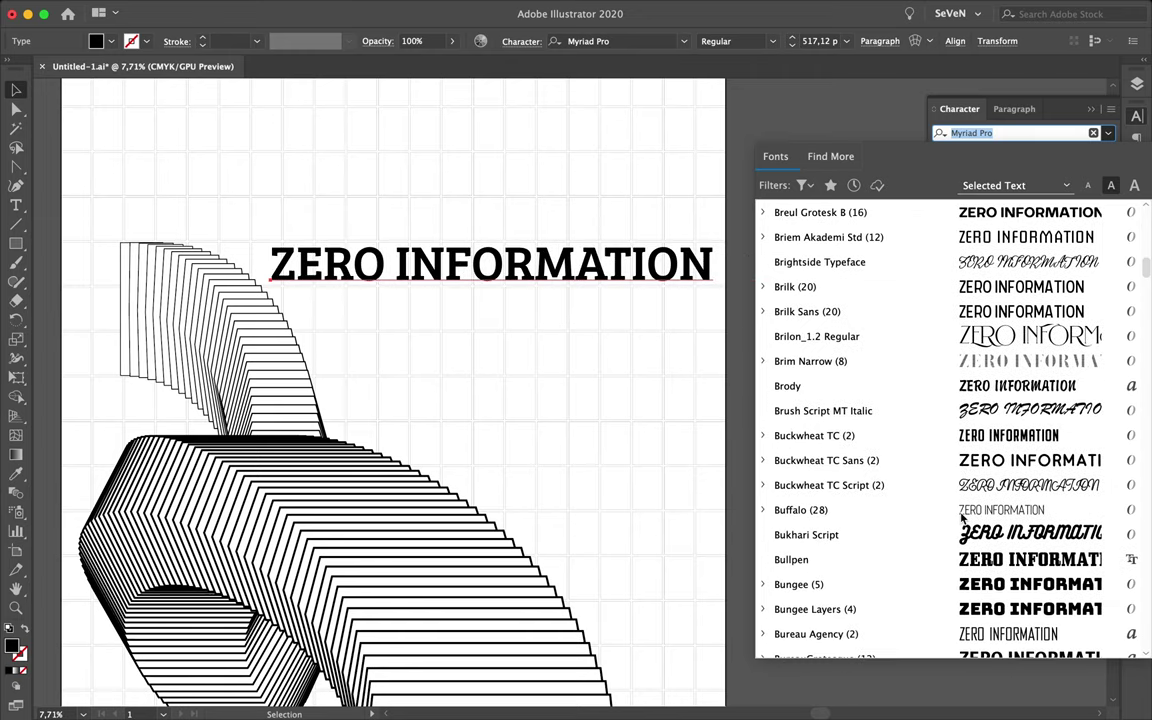
{"action": "scroll", "coordinate": [962, 517], "scroll_direction": "down", "scroll_amount": 4}
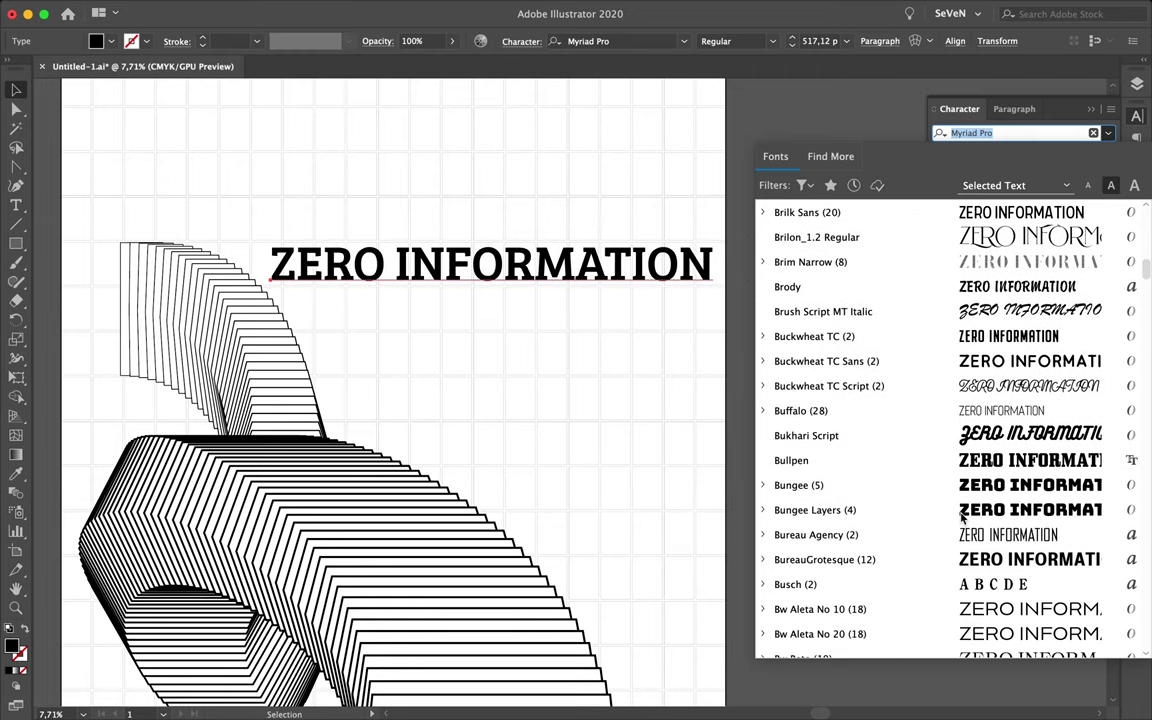
{"action": "scroll", "coordinate": [962, 515], "scroll_direction": "down", "scroll_amount": 7}
{"action": "left_click", "coordinate": [763, 458]}
{"action": "scroll", "coordinate": [779, 612], "scroll_direction": "down", "scroll_amount": 10}
{"action": "scroll", "coordinate": [848, 581], "scroll_direction": "down", "scroll_amount": 15}
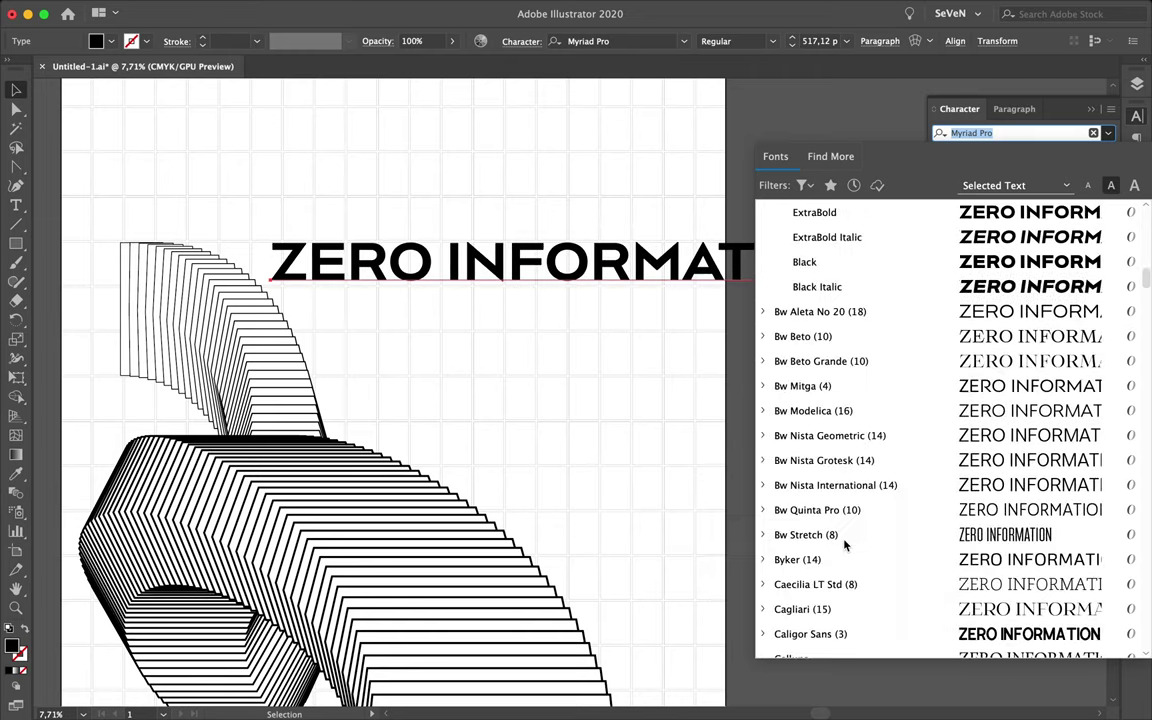
{"action": "scroll", "coordinate": [844, 544], "scroll_direction": "down", "scroll_amount": 10}
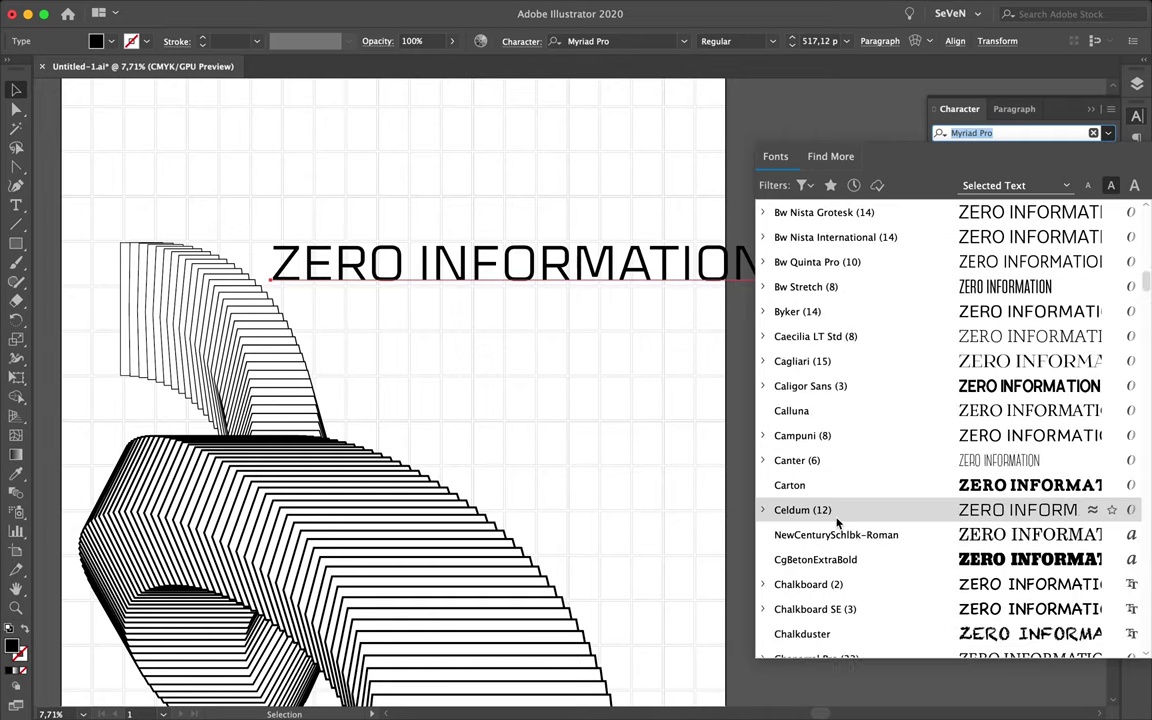
{"action": "left_click", "coordinate": [763, 509]}
{"action": "scroll", "coordinate": [960, 478], "scroll_direction": "down", "scroll_amount": 4}
{"action": "key", "text": "Escape"}
{"action": "type", "text": "celd"}
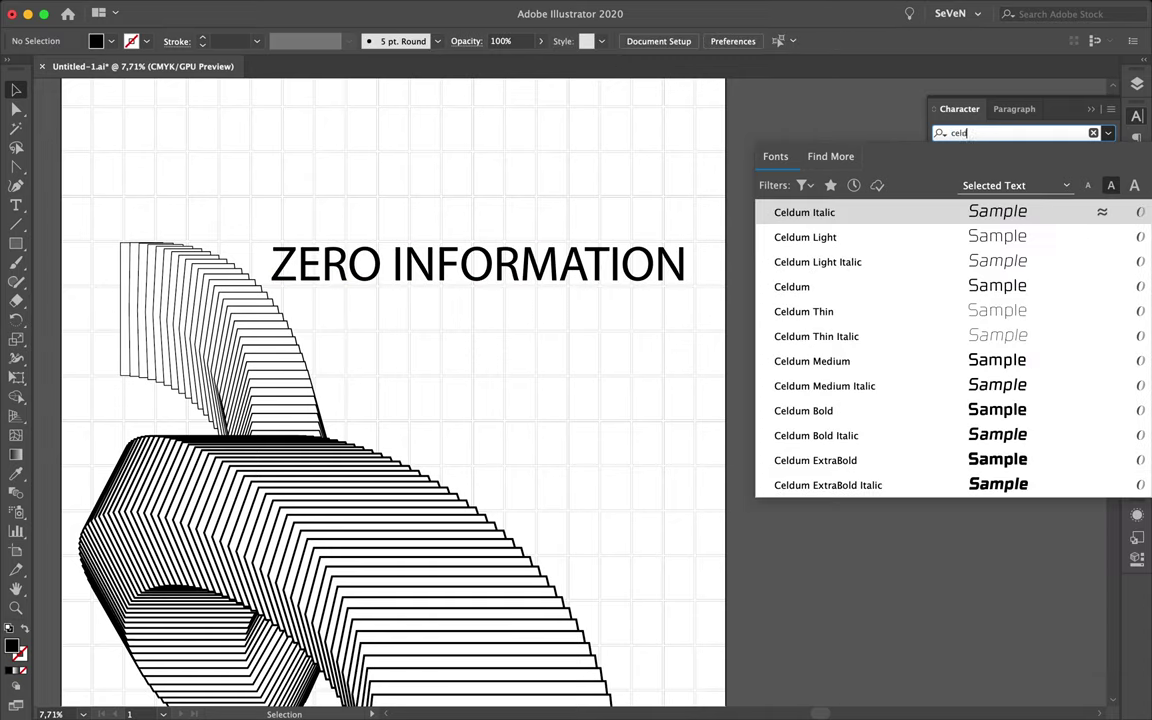
{"action": "type", "text": "cel"}
{"action": "key", "text": "Return"}
Step: Paste a duplicate heading and browse fonts for the copy
{"action": "key", "text": "super+c"}
{"action": "key", "text": "super+v"}
{"action": "left_click", "coordinate": [1108, 133]}
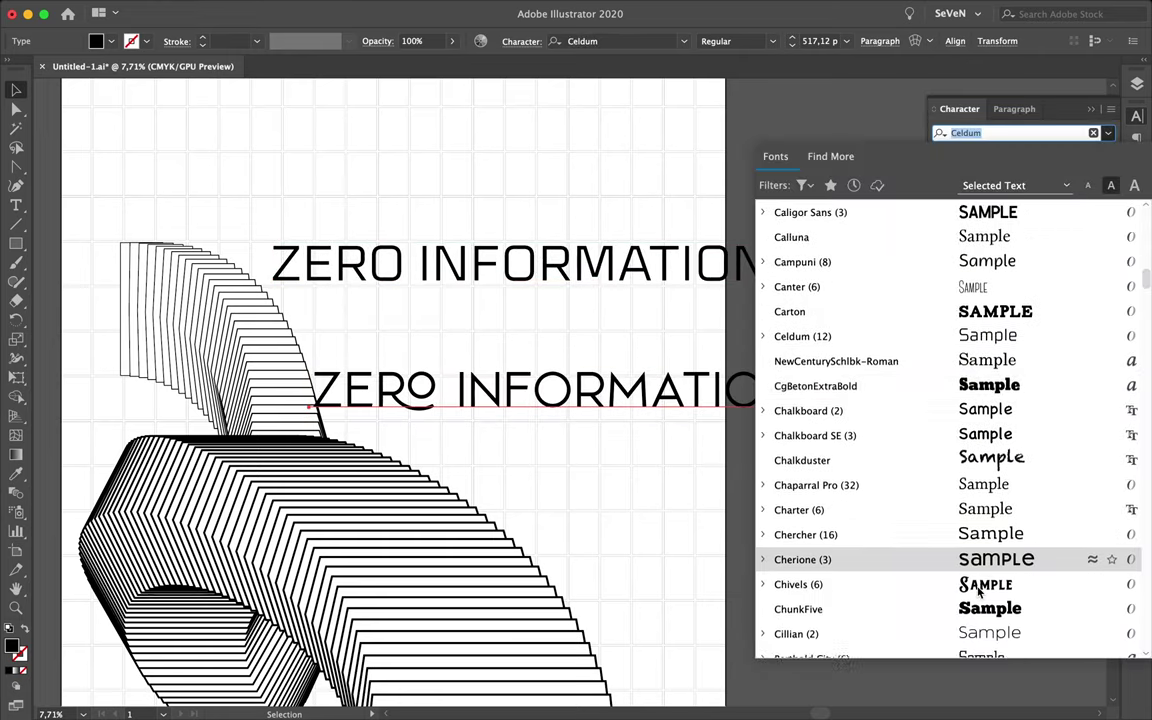
{"action": "scroll", "coordinate": [995, 385], "scroll_direction": "down", "scroll_amount": 5}
{"action": "scroll", "coordinate": [995, 510], "scroll_direction": "down", "scroll_amount": 5}
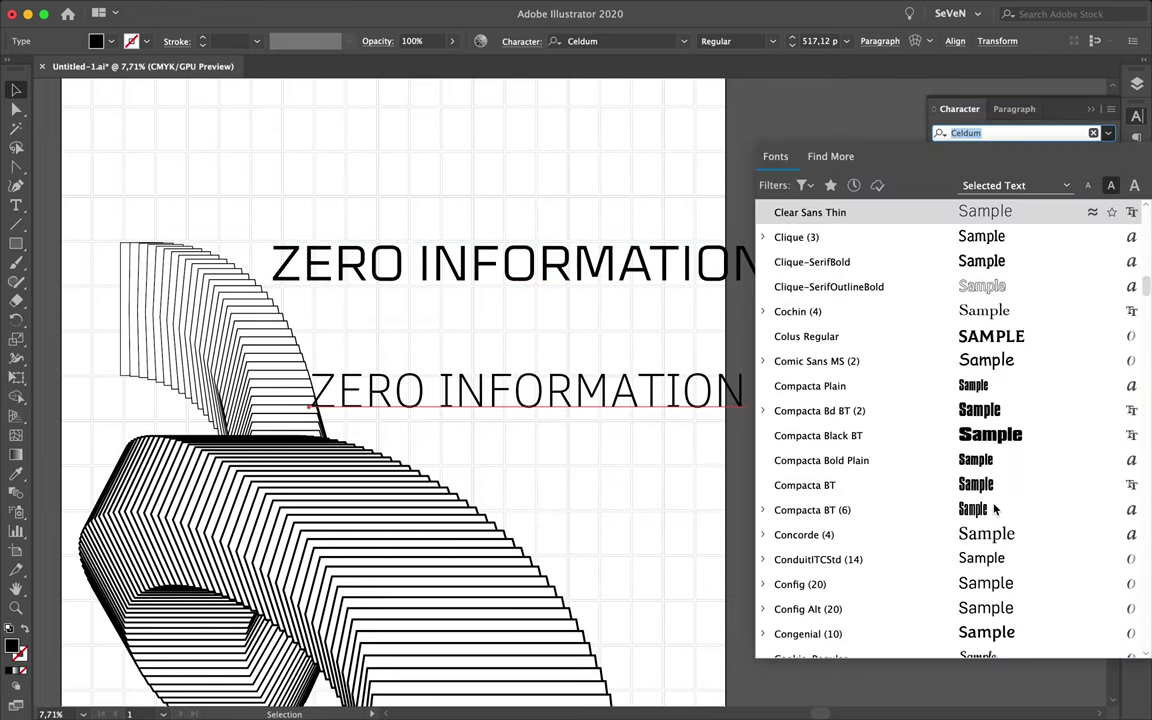
{"action": "scroll", "coordinate": [995, 510], "scroll_direction": "down", "scroll_amount": 3}
{"action": "scroll", "coordinate": [995, 505], "scroll_direction": "down", "scroll_amount": 5}
{"action": "scroll", "coordinate": [990, 490], "scroll_direction": "down", "scroll_amount": 3}
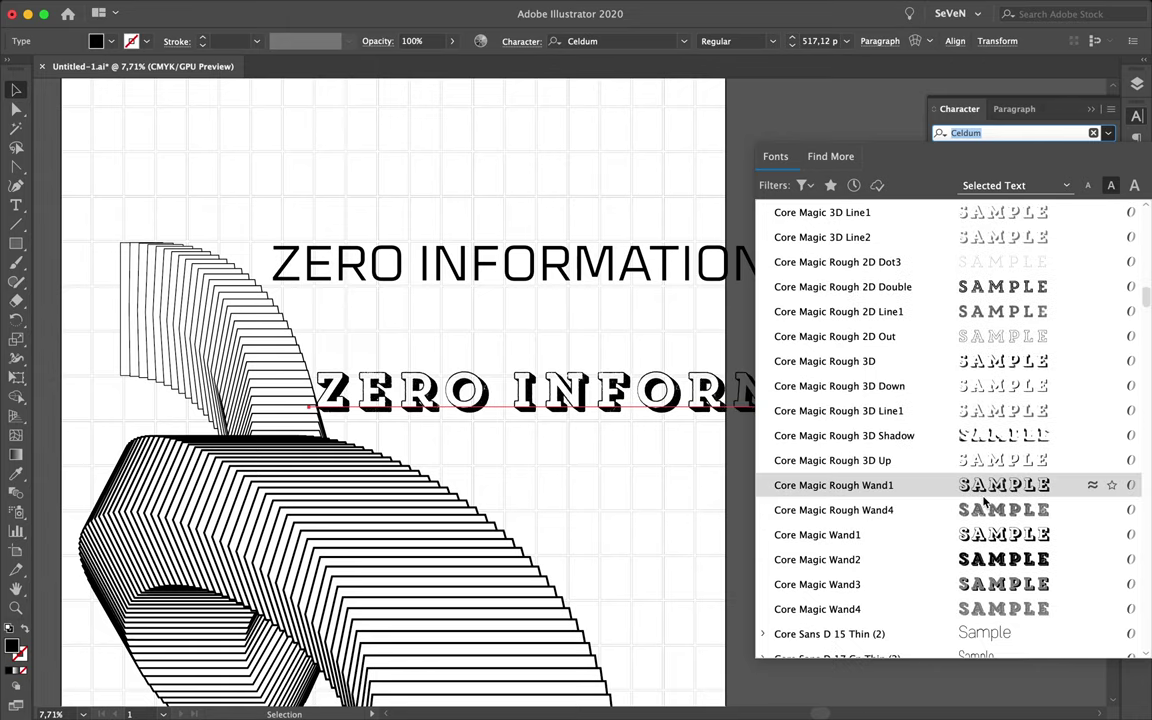
{"action": "scroll", "coordinate": [980, 530], "scroll_direction": "down", "scroll_amount": 5}
{"action": "scroll", "coordinate": [975, 540], "scroll_direction": "down", "scroll_amount": 5}
{"action": "scroll", "coordinate": [960, 530], "scroll_direction": "down", "scroll_amount": 3}
{"action": "scroll", "coordinate": [945, 500], "scroll_direction": "down", "scroll_amount": 5}
{"action": "scroll", "coordinate": [928, 462], "scroll_direction": "down", "scroll_amount": 3}
{"action": "scroll", "coordinate": [918, 500], "scroll_direction": "down", "scroll_amount": 3}
{"action": "scroll", "coordinate": [910, 530], "scroll_direction": "down", "scroll_amount": 5}
{"action": "scroll", "coordinate": [900, 560], "scroll_direction": "down", "scroll_amount": 5}
{"action": "scroll", "coordinate": [897, 565], "scroll_direction": "down", "scroll_amount": 5}
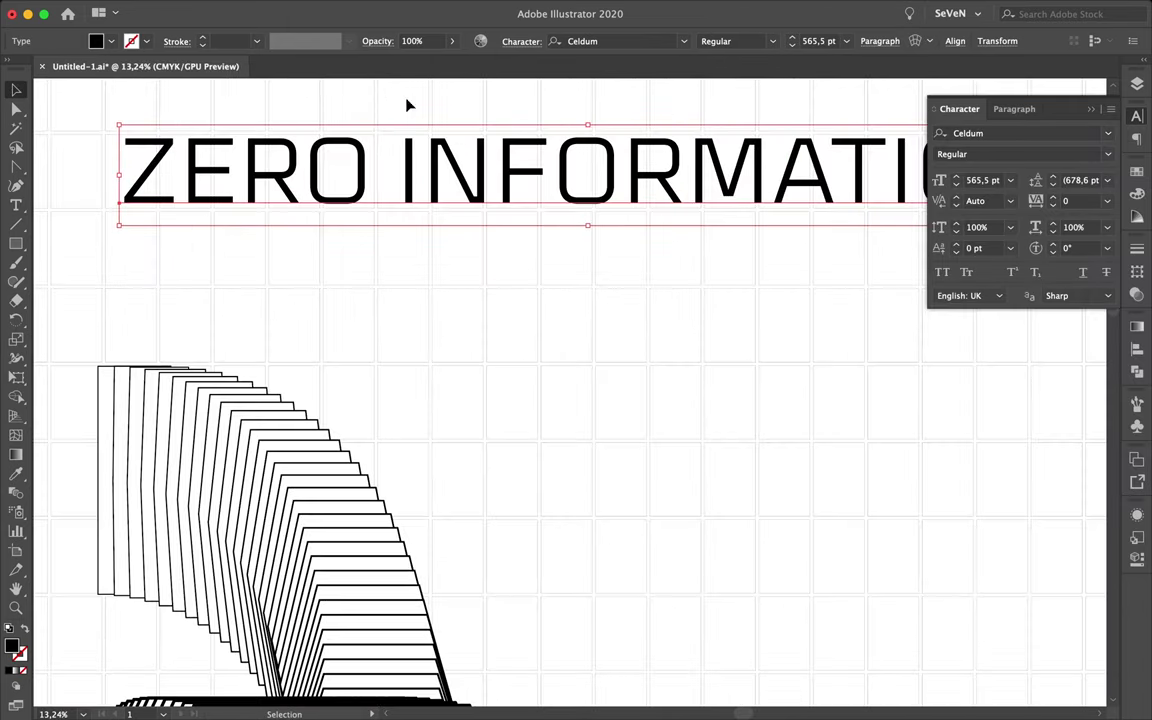
Step: Convert the heading to outlines and stretch the ZERO letters taller
{"action": "left_click", "coordinate": [188, 10]}
{"action": "left_click", "coordinate": [160, 165]}
{"action": "key", "text": "Return"}
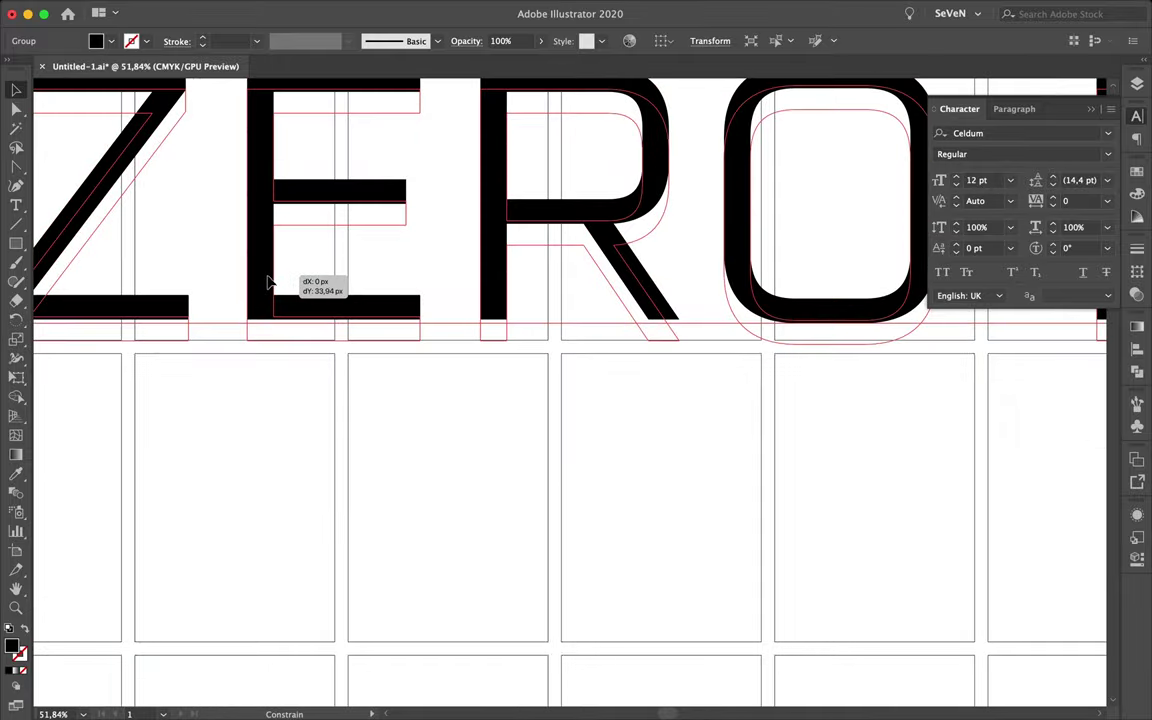
{"action": "left_click_drag", "start_coordinate": [121, 173], "coordinate": [222, 146]}
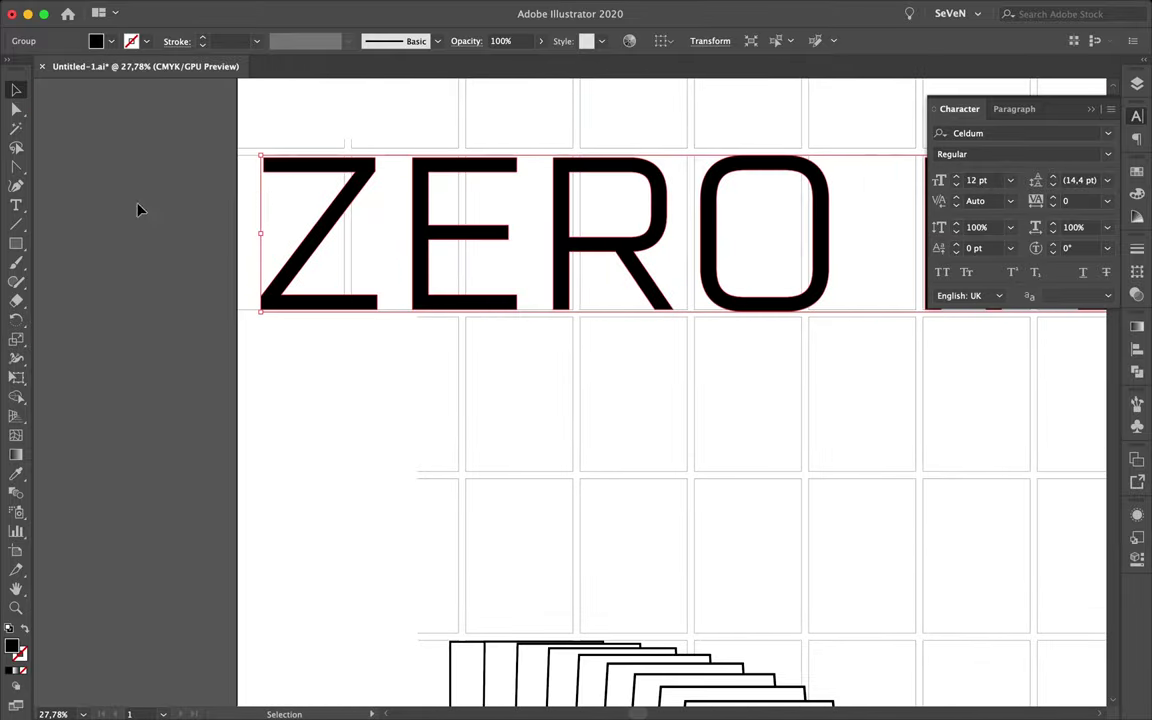
Step: Zoom out to the whole poster and delete the ZERO INFORMATION title
{"action": "key", "text": "super+0"}
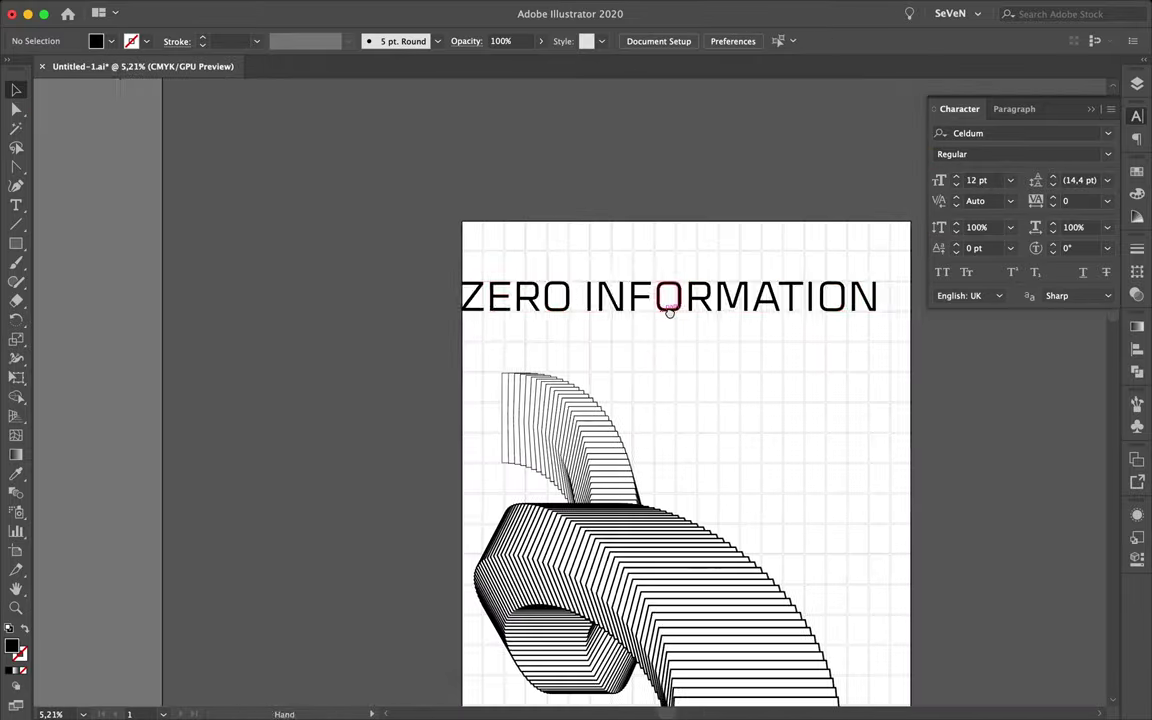
{"action": "left_click_drag", "start_coordinate": [663, 308], "coordinate": [715, 345]}
{"action": "left_click", "coordinate": [1012, 373]}
{"action": "left_click", "coordinate": [612, 350]}
{"action": "key", "text": "Delete"}
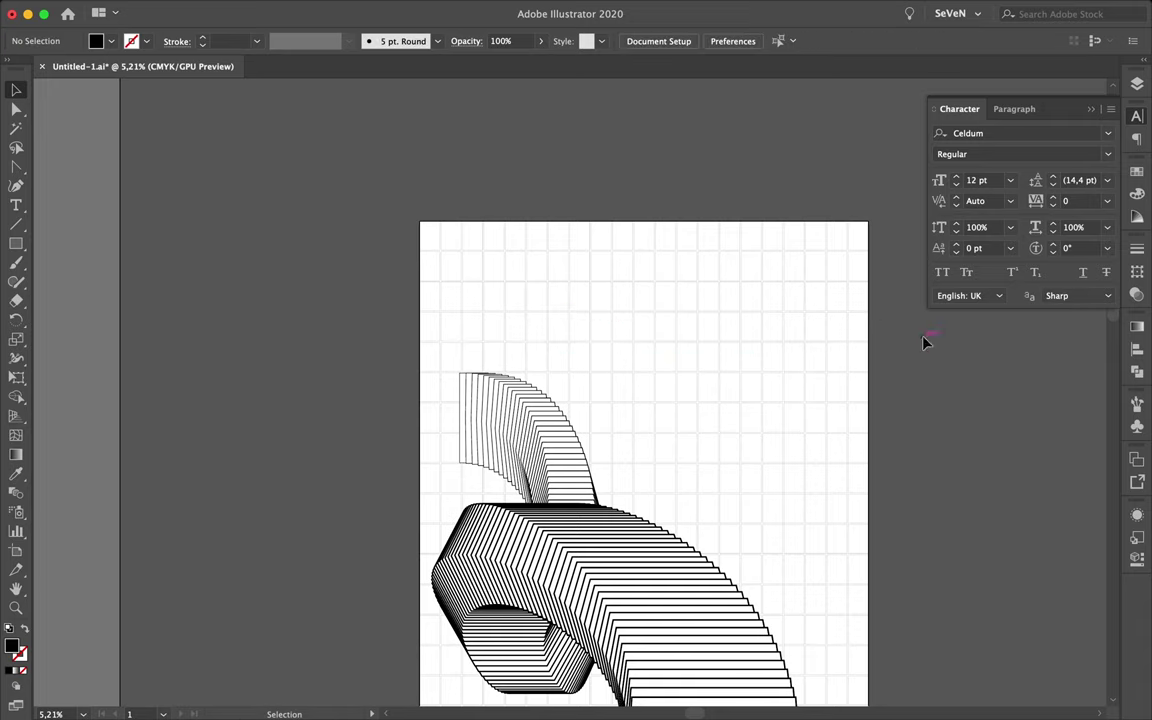
{"action": "key", "text": "t"}
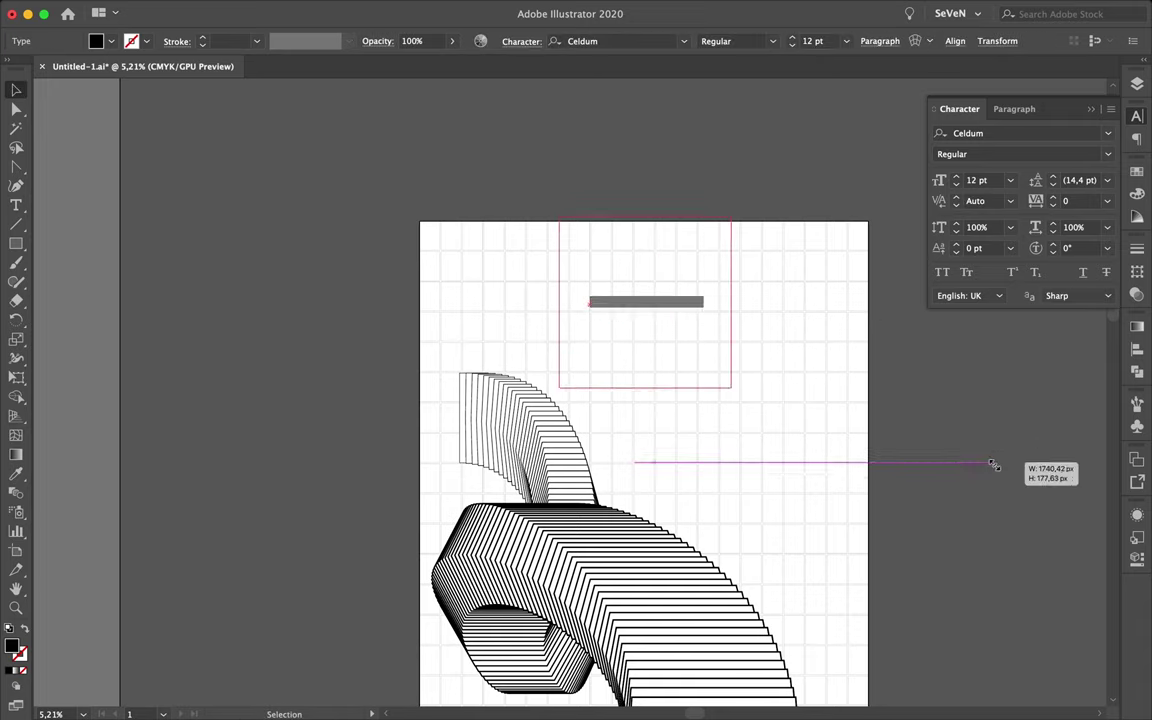
Step: Set the ZERO INFORMATION title in Schwager Sans with a heavy weight
{"action": "left_click", "coordinate": [1107, 154]}
{"action": "left_click", "coordinate": [962, 437]}
{"action": "key", "text": "Escape"}
{"action": "scroll", "coordinate": [656, 316], "scroll_direction": "up", "scroll_amount": 3}
{"action": "left_click", "coordinate": [1020, 133]}
{"action": "type", "text": "sch"}
{"action": "left_click", "coordinate": [845, 437]}
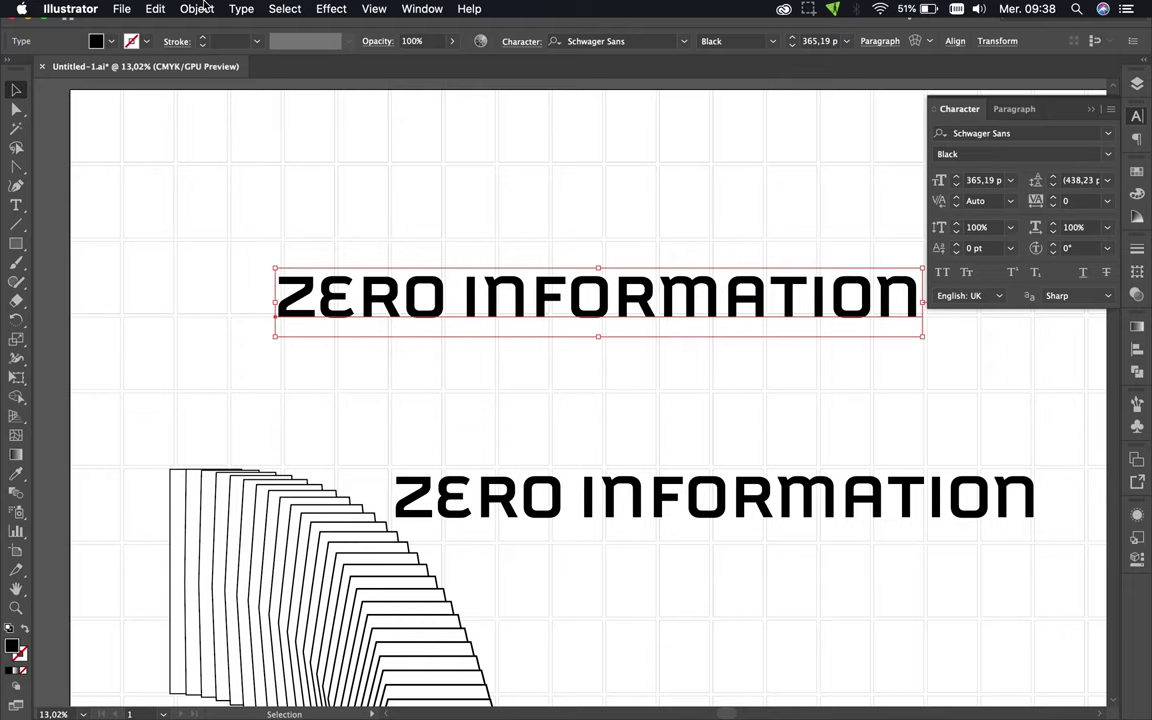
Step: Expand the Schwager Sans title into outline shapes
{"action": "left_click", "coordinate": [197, 8]}
{"action": "left_click", "coordinate": [231, 188]}
{"action": "key", "text": "Return"}
{"action": "scroll", "coordinate": [313, 347], "scroll_direction": "up", "scroll_amount": 5}
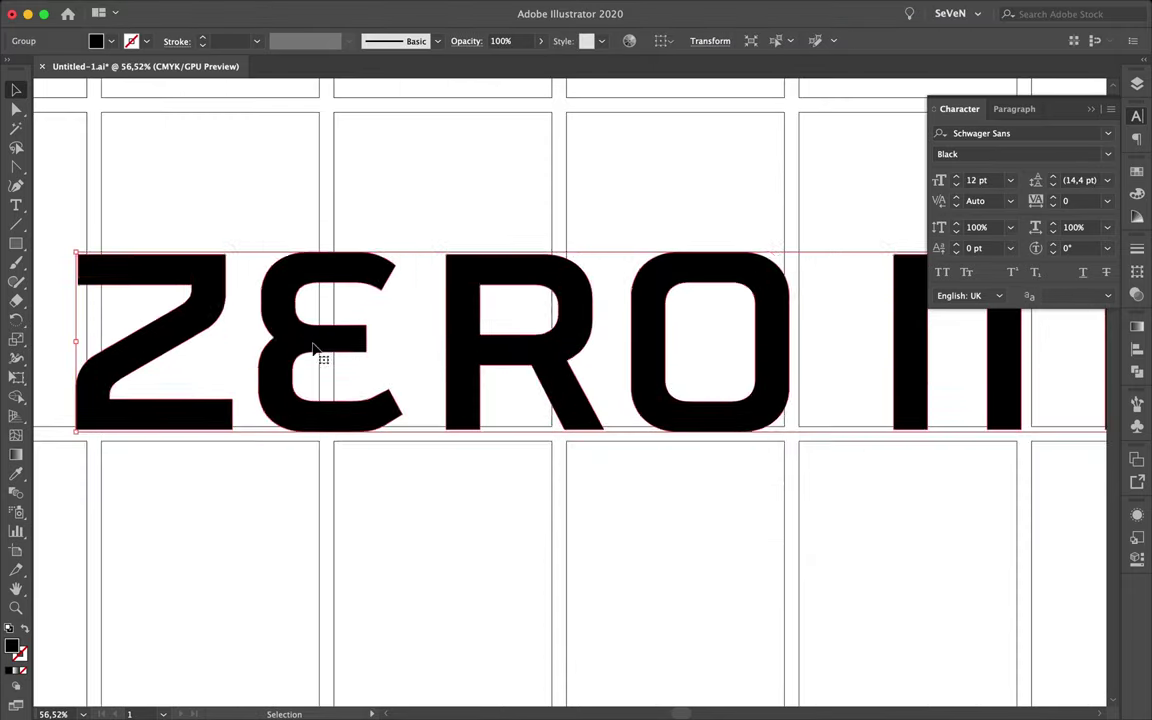
{"action": "scroll", "coordinate": [296, 420], "scroll_direction": "up", "scroll_amount": 3}
{"action": "scroll", "coordinate": [296, 420], "scroll_direction": "down", "scroll_amount": 2}
{"action": "scroll", "coordinate": [694, 437], "scroll_direction": "down", "scroll_amount": 2}
{"action": "scroll", "coordinate": [694, 437], "scroll_direction": "right", "scroll_amount": 10}
Step: Stretch the outlined title taller across the poster's top
{"action": "left_click_drag", "start_coordinate": [832, 246], "coordinate": [832, 108]}
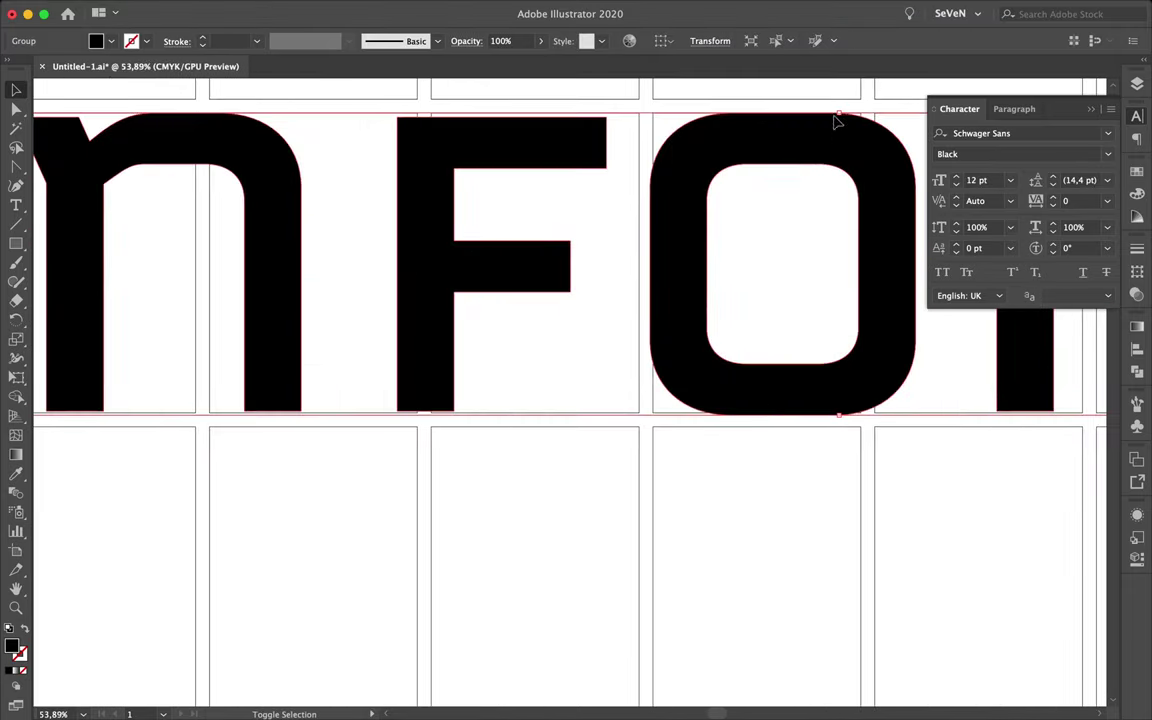
{"action": "scroll", "coordinate": [792, 134], "scroll_direction": "up", "scroll_amount": 3}
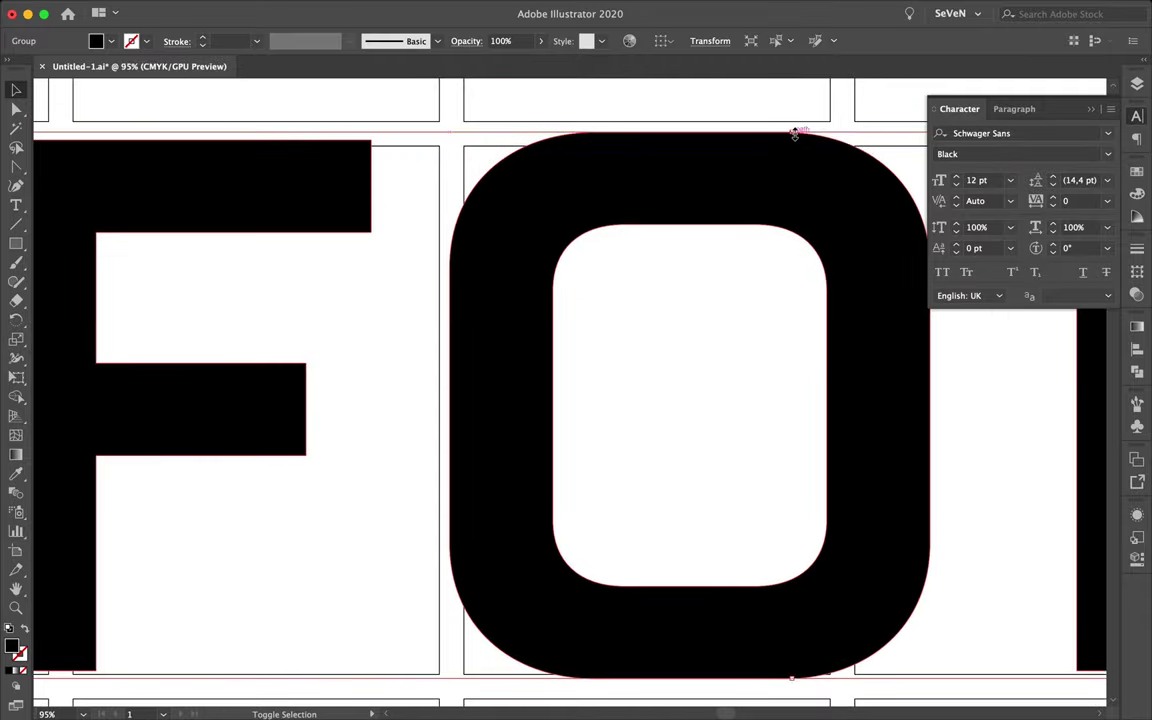
{"action": "scroll", "coordinate": [675, 178], "scroll_direction": "down", "scroll_amount": 5}
{"action": "scroll", "coordinate": [635, 296], "scroll_direction": "down", "scroll_amount": 3}
{"action": "left_click", "coordinate": [527, 243]}
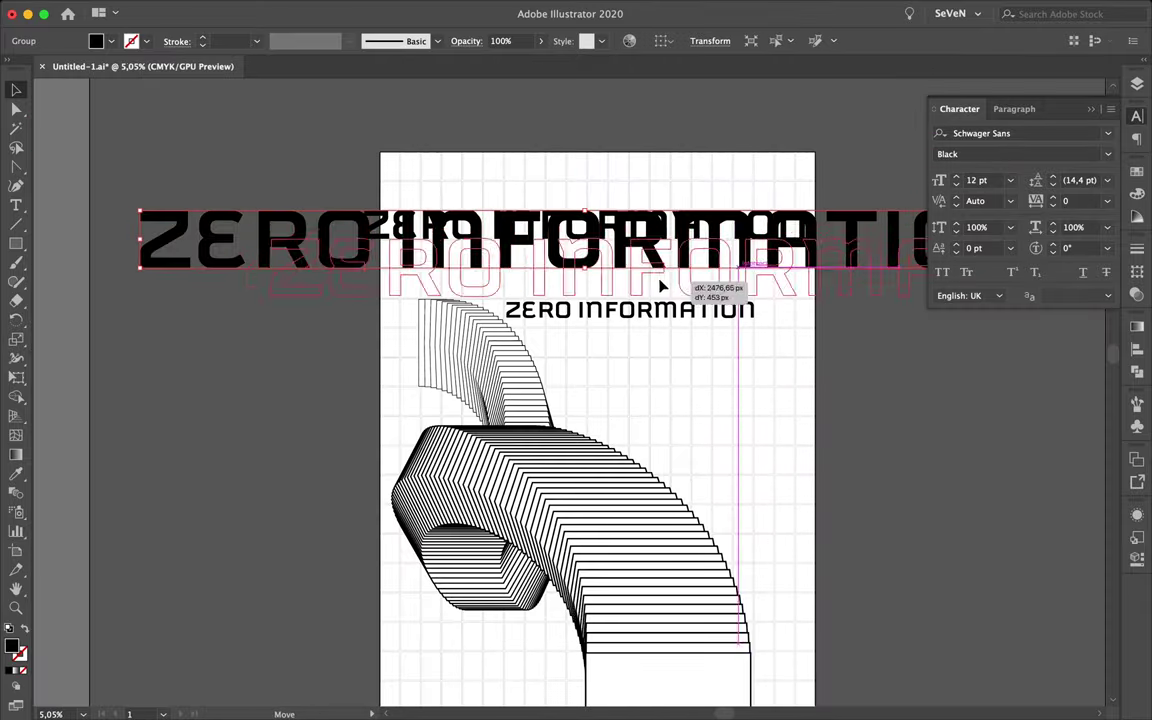
Step: Pull the ZERO letters out of the title group, rotate them 90° and move them to the top left
{"action": "double_click", "coordinate": [560, 280]}
{"action": "double_click", "coordinate": [746, 296]}
{"action": "scroll", "coordinate": [746, 296], "scroll_direction": "down", "scroll_amount": 2}
{"action": "left_click", "coordinate": [712, 327]}
{"action": "scroll", "coordinate": [499, 250], "scroll_direction": "up", "scroll_amount": 3}
{"action": "double_click", "coordinate": [486, 262]}
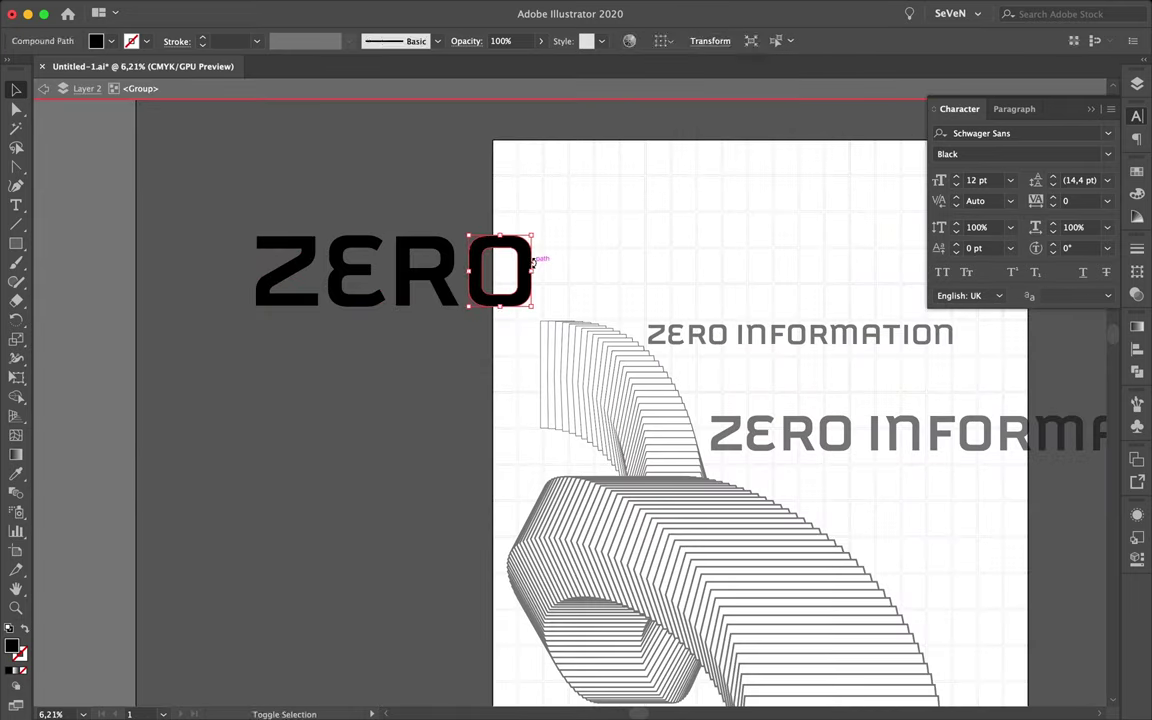
{"action": "left_click_drag", "start_coordinate": [403, 283], "coordinate": [622, 231]}
{"action": "scroll", "coordinate": [622, 231], "scroll_direction": "right", "scroll_amount": 5}
{"action": "left_click_drag", "start_coordinate": [400, 180], "coordinate": [230, 120]}
{"action": "left_click_drag", "start_coordinate": [316, 251], "coordinate": [308, 180]}
Step: Nudge the N of the vertical ZERO left and enlarge it with its corner handle
{"action": "scroll", "coordinate": [308, 243], "scroll_direction": "up", "scroll_amount": 3}
{"action": "scroll", "coordinate": [308, 243], "scroll_direction": "up", "scroll_amount": 3}
{"action": "left_click_drag", "start_coordinate": [295, 257], "coordinate": [283, 257]}
{"action": "mouse_move", "coordinate": [469, 379]}
{"action": "left_mouse_down"}
{"action": "mouse_move", "coordinate": [527, 517]}
{"action": "mouse_move", "coordinate": [497, 483]}
{"action": "left_mouse_up"}
{"action": "scroll", "coordinate": [527, 517], "scroll_direction": "down", "scroll_amount": 3}
{"action": "scroll", "coordinate": [545, 424], "scroll_direction": "down", "scroll_amount": 3}
{"action": "left_click", "coordinate": [545, 424]}
{"action": "scroll", "coordinate": [545, 424], "scroll_direction": "down", "scroll_amount": 2}
{"action": "key", "text": "F7"}
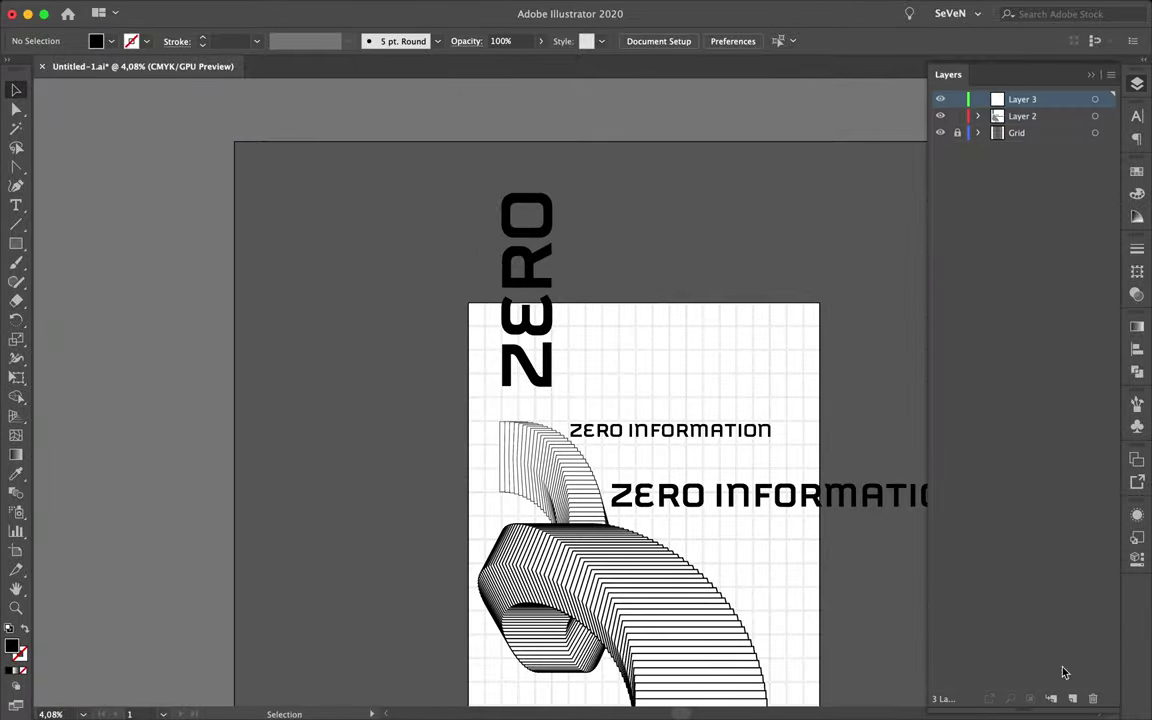
Step: Draw a tall rectangle and place it to the right of the artboard
{"action": "left_click_drag", "start_coordinate": [867, 309], "coordinate": [867, 309]}
{"action": "scroll", "coordinate": [627, 141], "scroll_direction": "down", "scroll_amount": 1}
{"action": "key", "text": "v"}
{"action": "left_click_drag", "start_coordinate": [604, 146], "coordinate": [604, 627]}
{"action": "left_click_drag", "start_coordinate": [598, 149], "coordinate": [600, 148]}
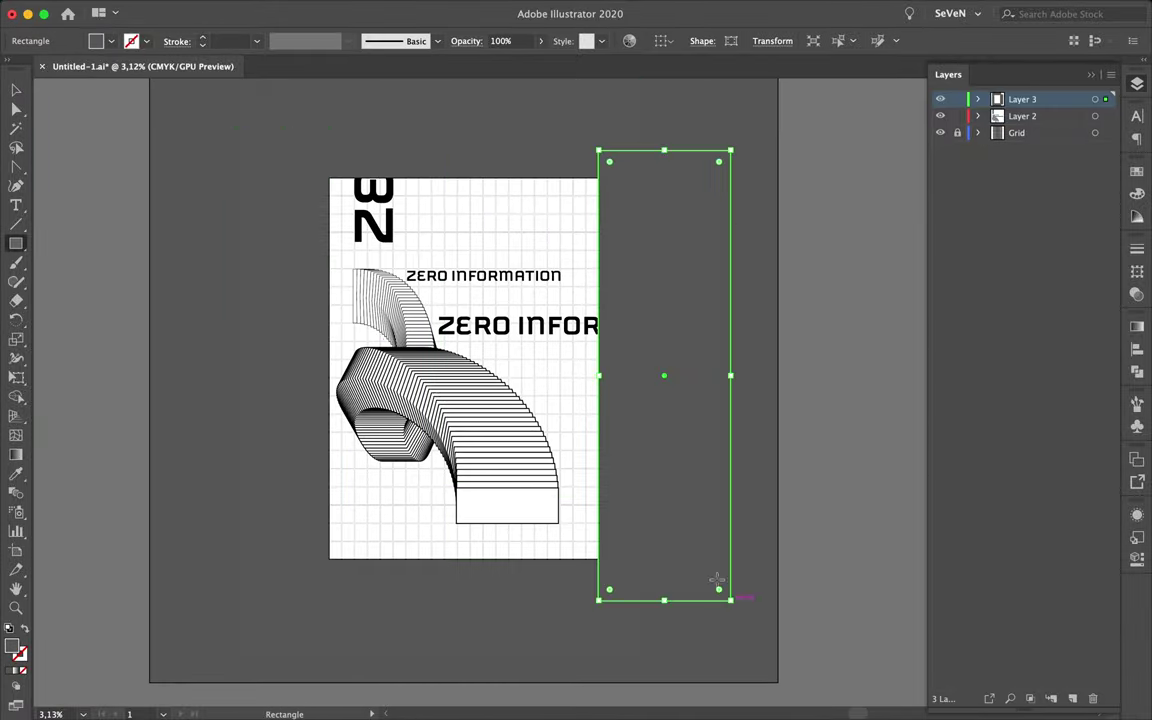
{"action": "scroll", "coordinate": [644, 418], "scroll_direction": "up", "scroll_amount": 1}
Step: Duplicate the vertical ZERO onto the ribbon's lower end and expand Layer 2
{"action": "left_click", "coordinate": [352, 190]}
{"action": "left_click_drag", "start_coordinate": [505, 626], "coordinate": [505, 626]}
{"action": "scroll", "coordinate": [495, 590], "scroll_direction": "up", "scroll_amount": 2}
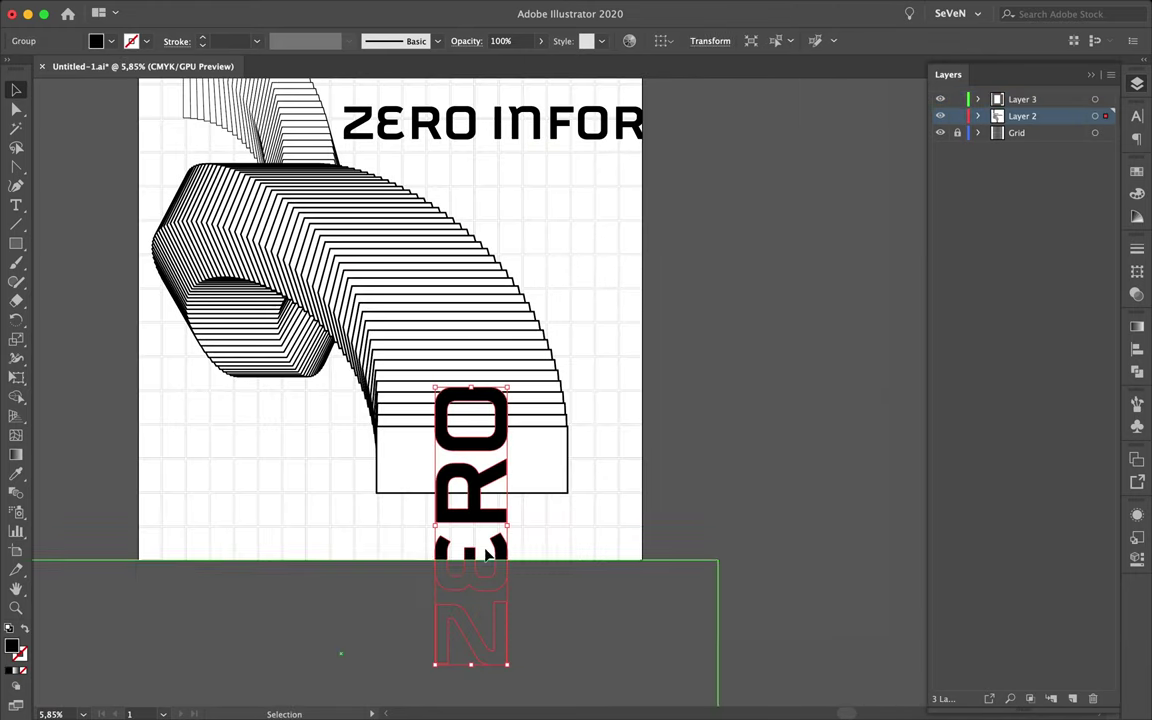
{"action": "left_click", "coordinate": [979, 116]}
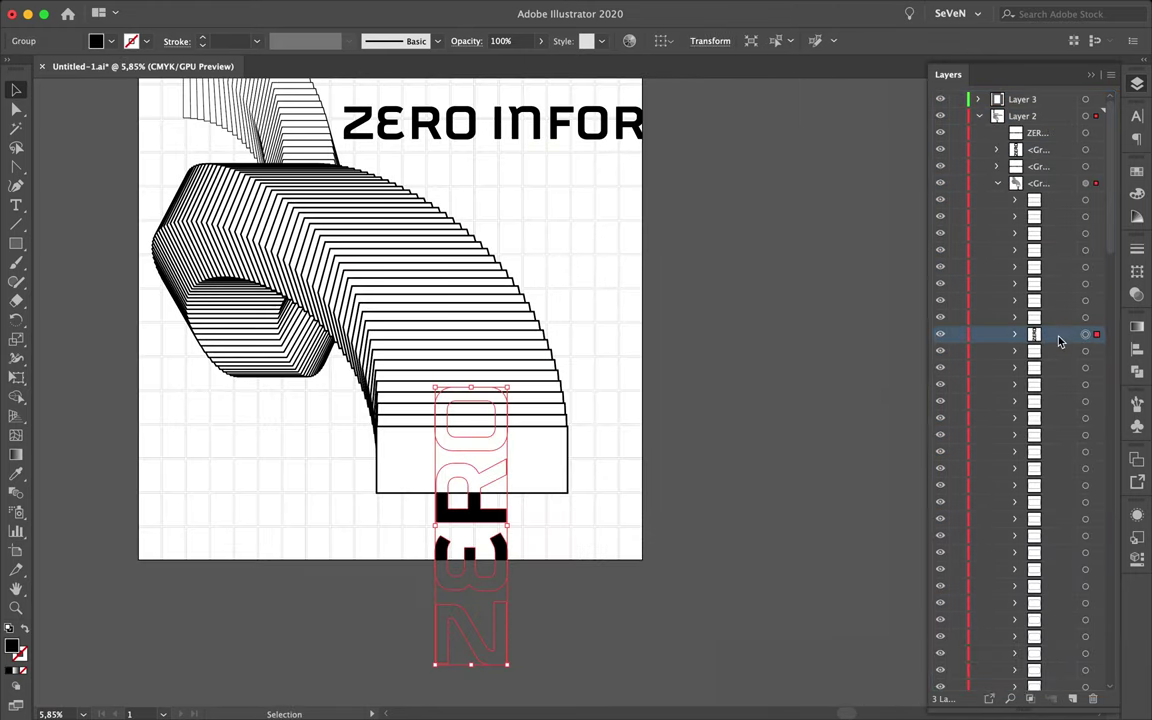
Step: Move the ZERO copy into the ribbon's blend group in the Layers panel
{"action": "left_click_drag", "start_coordinate": [1056, 468], "coordinate": [1040, 218]}
{"action": "double_click", "coordinate": [470, 450]}
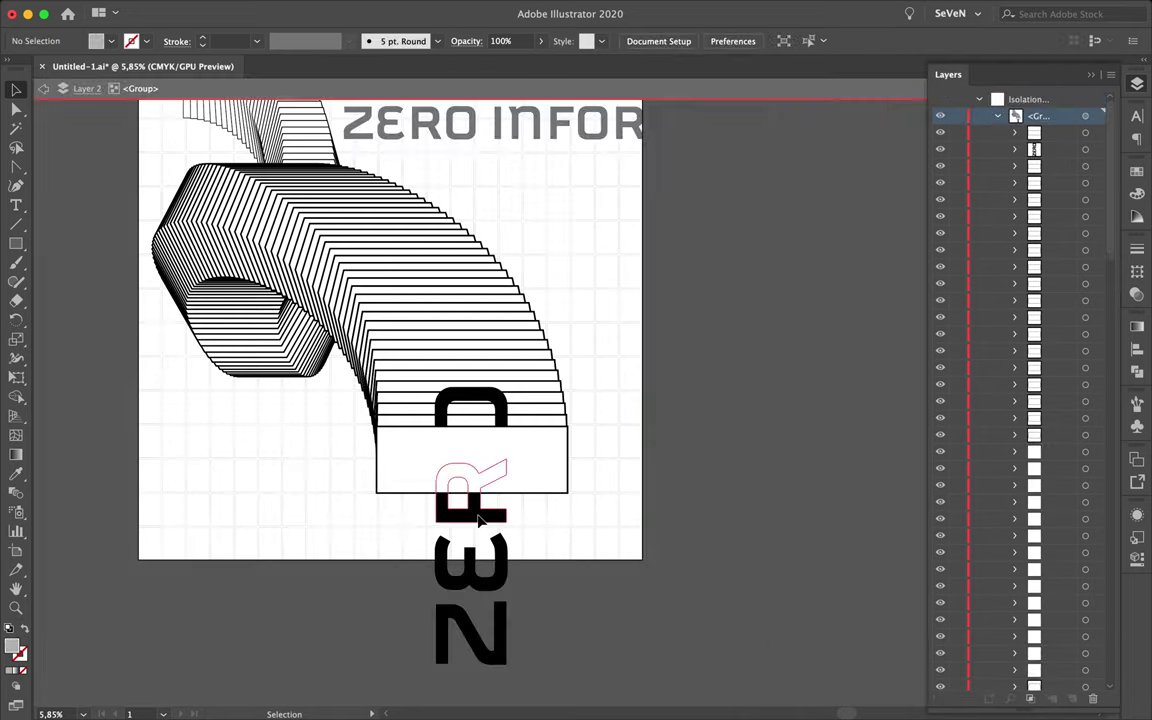
{"action": "left_click", "coordinate": [490, 505]}
{"action": "double_click", "coordinate": [673, 342]}
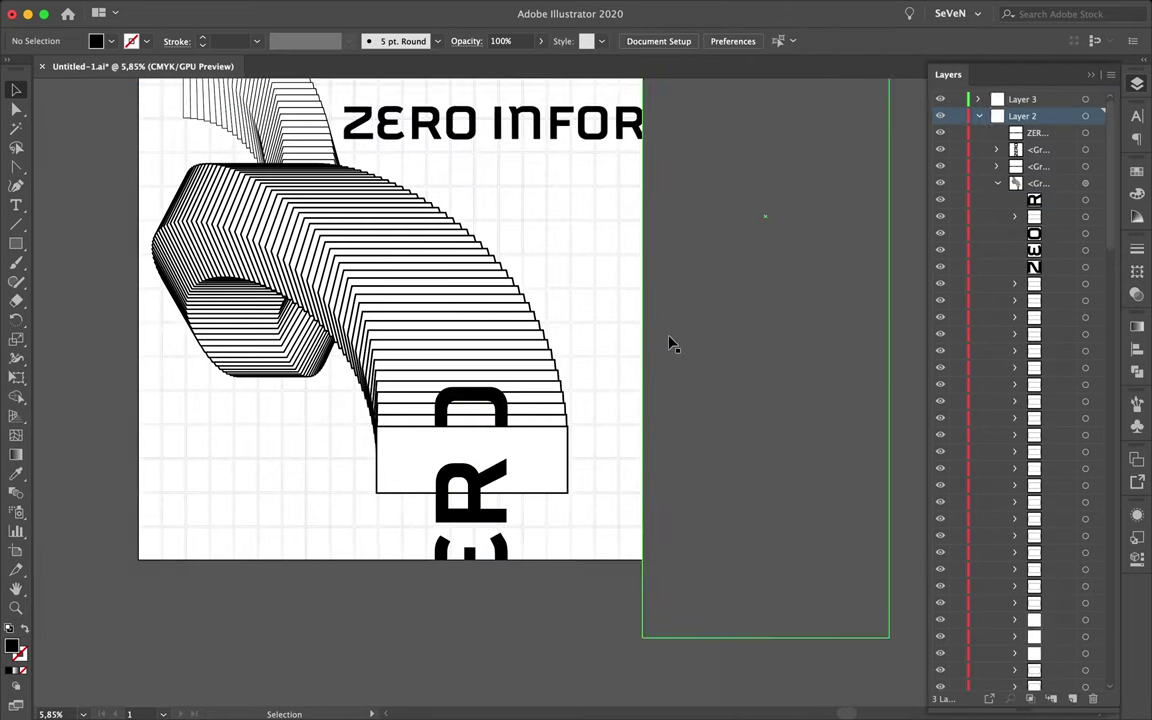
{"action": "key", "text": "super+0"}
Step: Delete the ZERO letters from the large title, leaving INFORMATION, and drag it left
{"action": "double_click", "coordinate": [487, 312]}
{"action": "key", "text": "Escape"}
{"action": "scroll", "coordinate": [487, 312], "scroll_direction": "up", "scroll_amount": 2}
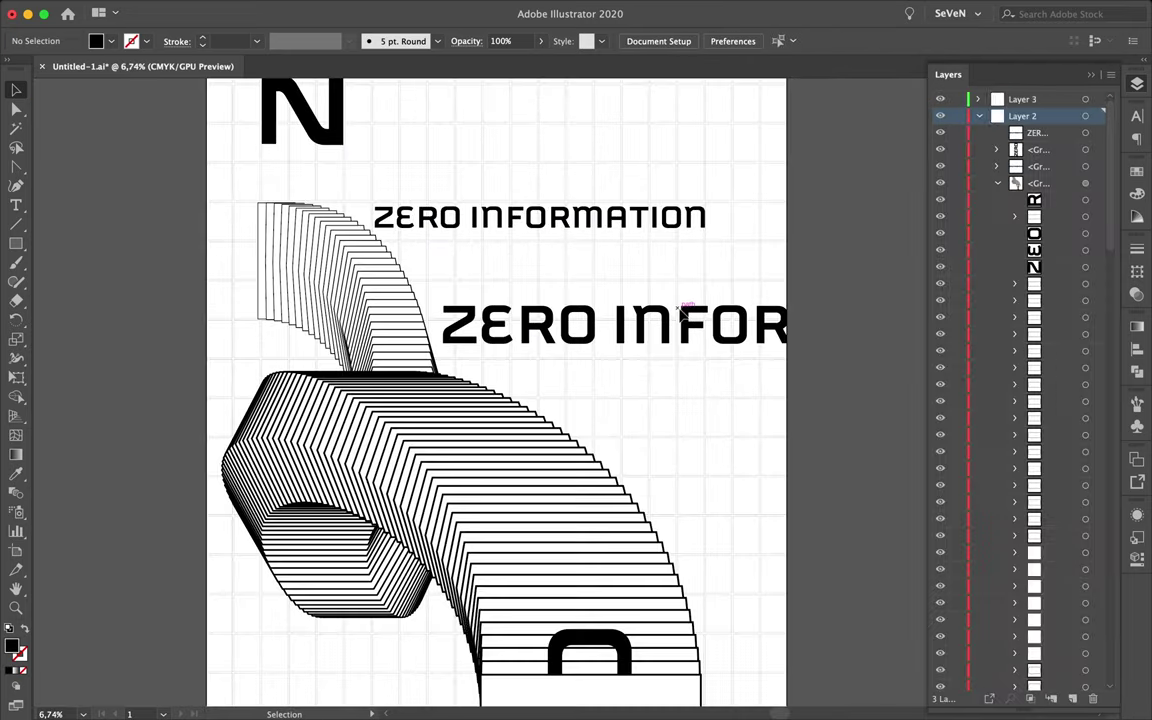
{"action": "key", "text": "a"}
{"action": "key", "text": "Delete"}
{"action": "scroll", "coordinate": [750, 333], "scroll_direction": "down", "scroll_amount": 1}
{"action": "mouse_move", "coordinate": [750, 333]}
{"action": "left_mouse_down"}
{"action": "mouse_move", "coordinate": [663, 372]}
{"action": "mouse_move", "coordinate": [590, 205]}
{"action": "left_mouse_up"}
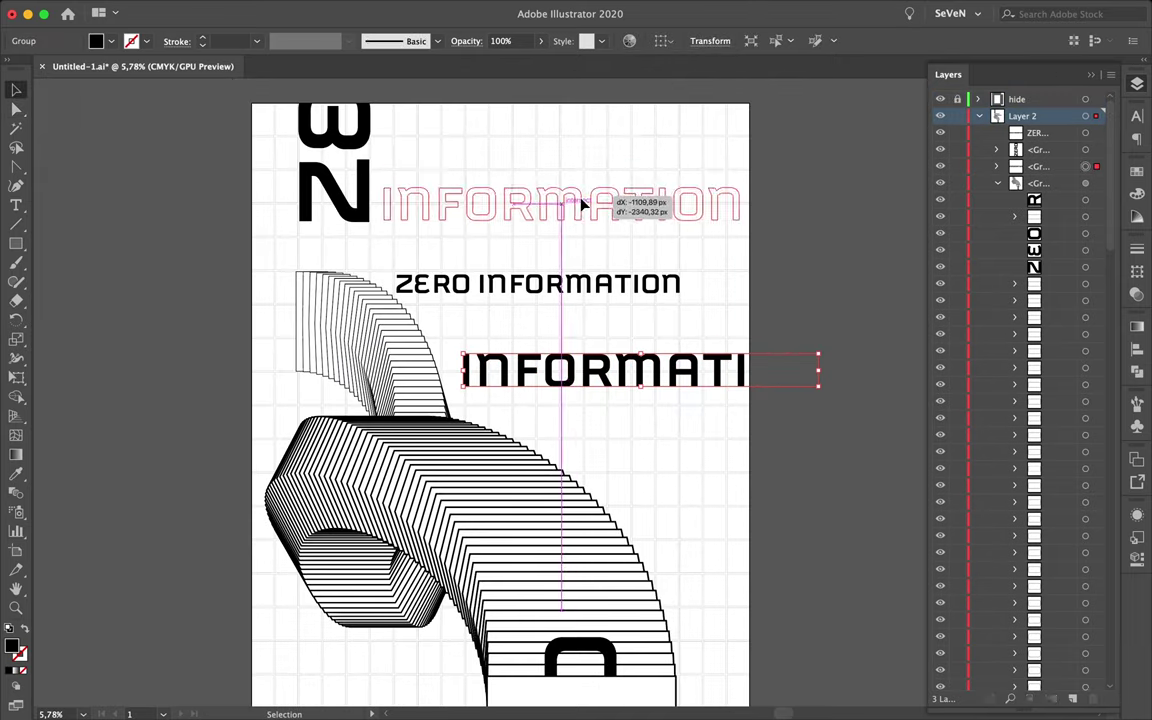
Step: Place a vertical INFORMATION beside the ZE letters at the top left
{"action": "left_click", "coordinate": [537, 284]}
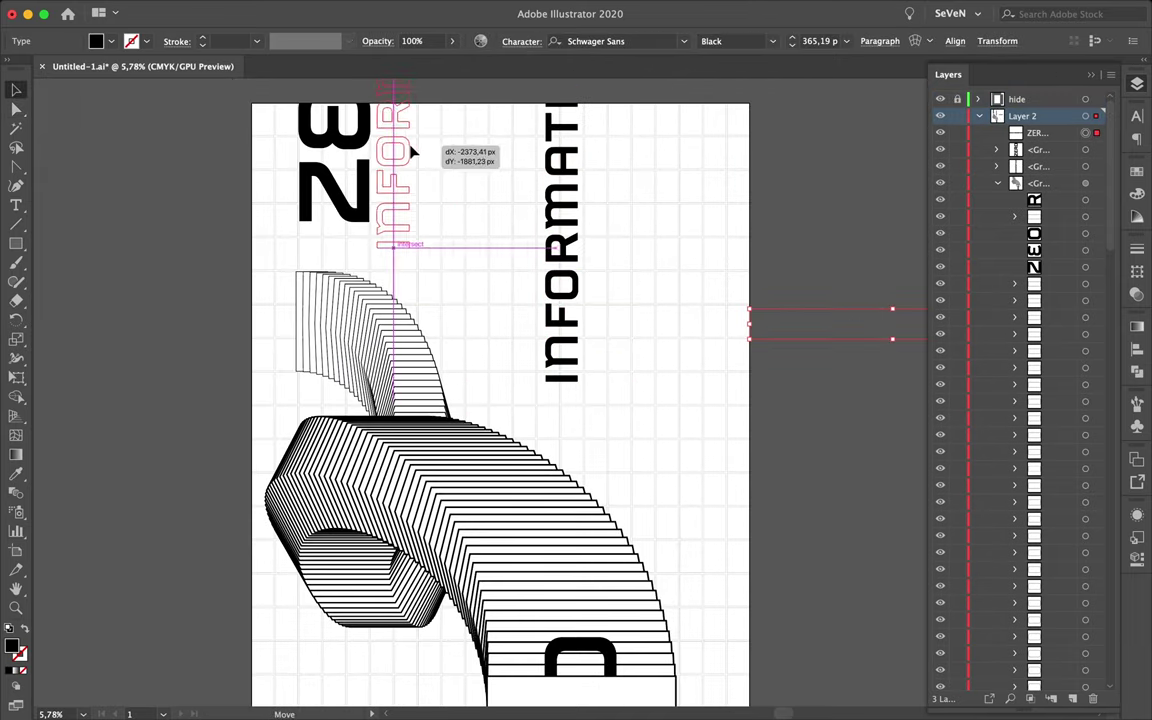
{"action": "left_click_drag", "start_coordinate": [412, 158], "coordinate": [405, 158]}
{"action": "left_click", "coordinate": [485, 217]}
Step: Drop a second INFORMATION copy beside the ribbon's lower end and reposition the upper copy
{"action": "scroll", "coordinate": [485, 217], "scroll_direction": "down", "scroll_amount": 2}
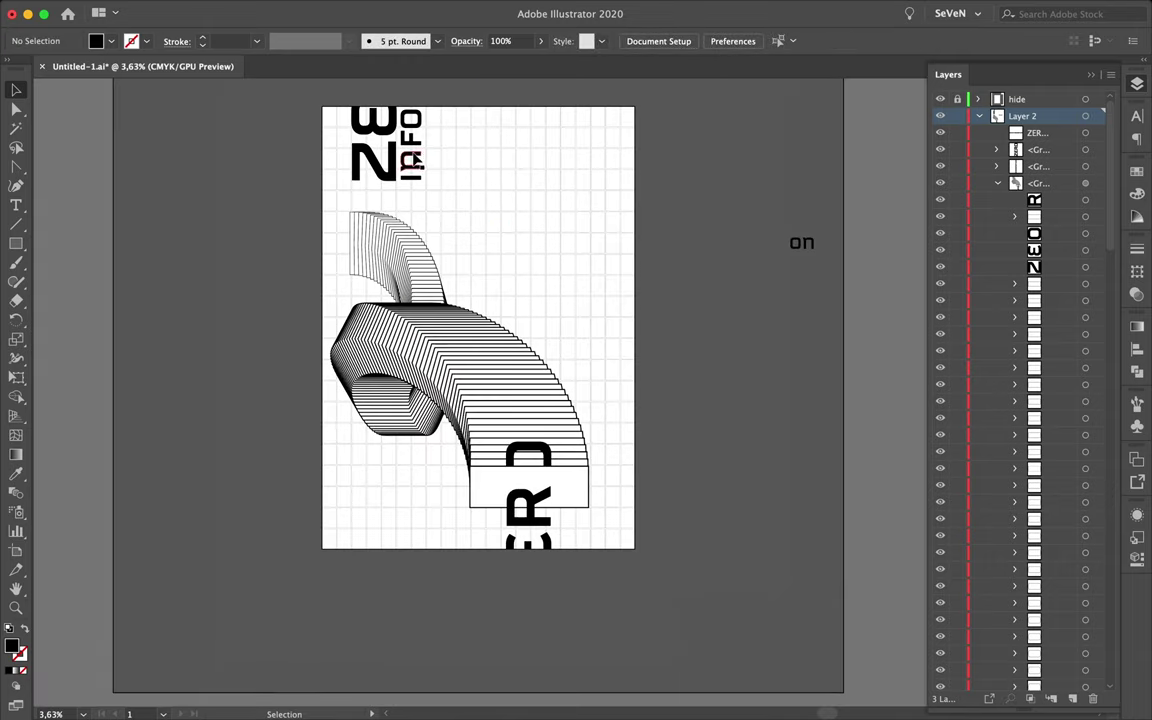
{"action": "left_click_drag", "start_coordinate": [567, 584], "coordinate": [590, 487]}
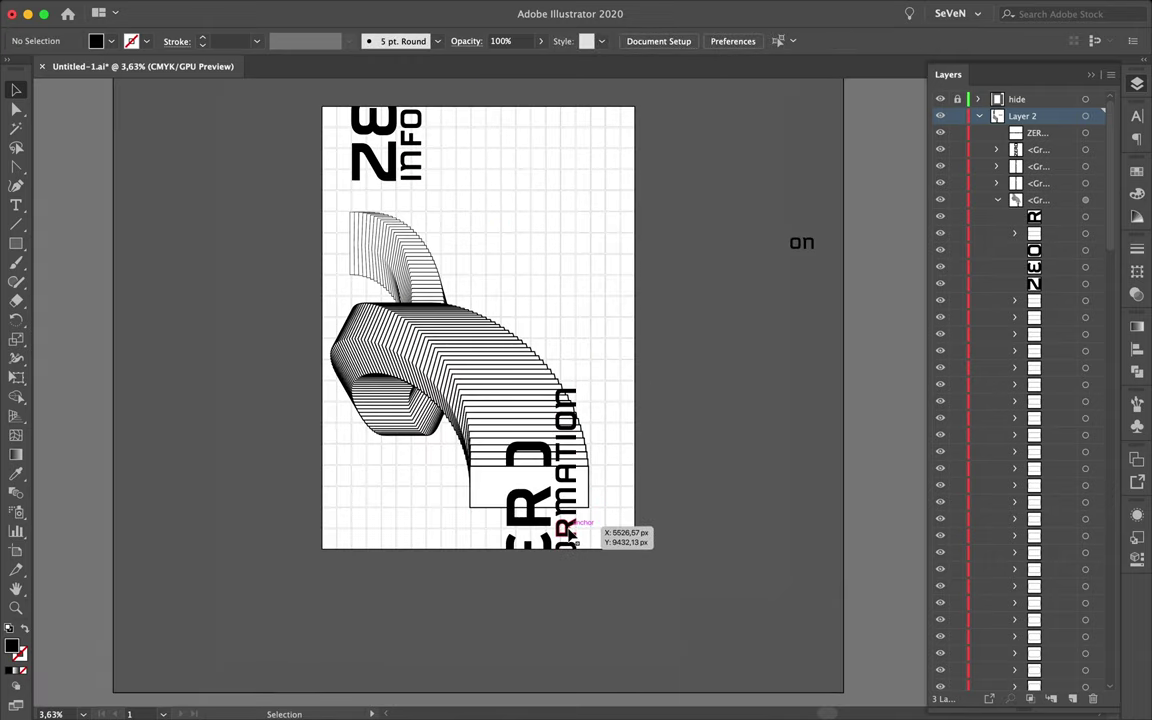
{"action": "scroll", "coordinate": [400, 200], "scroll_direction": "up", "scroll_amount": 2}
{"action": "scroll", "coordinate": [470, 227], "scroll_direction": "down", "scroll_amount": 2}
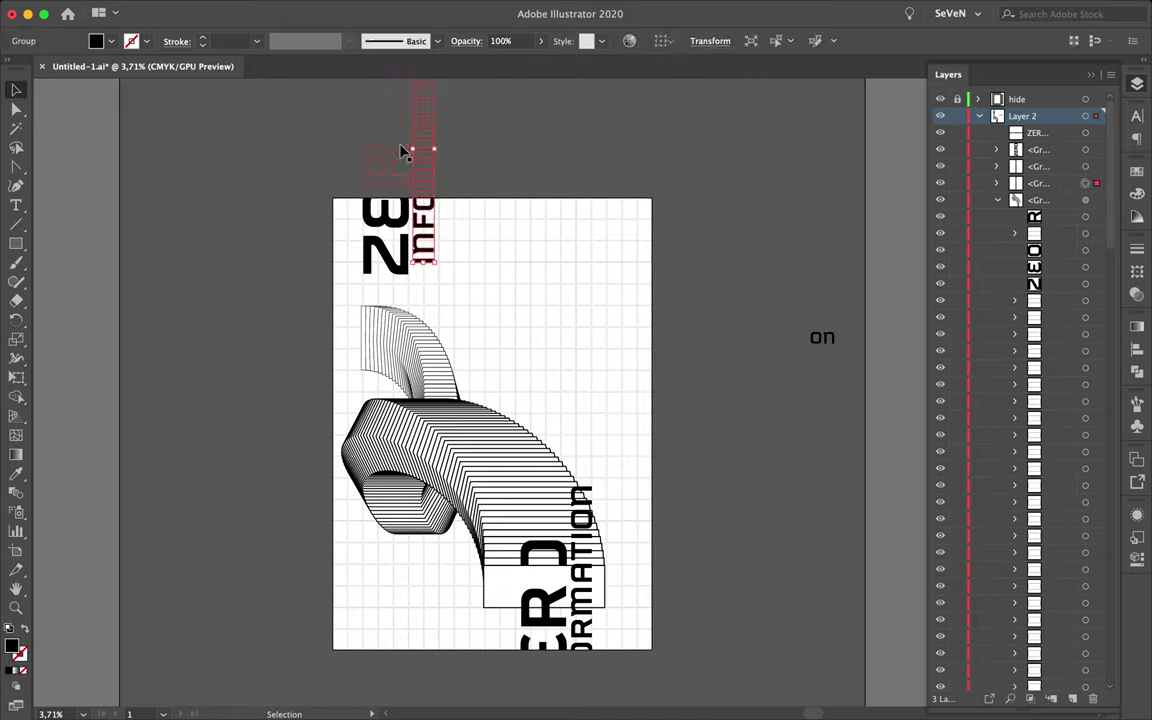
{"action": "left_click_drag", "start_coordinate": [627, 237], "coordinate": [674, 239]}
{"action": "scroll", "coordinate": [560, 560], "scroll_direction": "up", "scroll_amount": 4}
Step: Move the INFORMATION title to the poster's top right
{"action": "double_click", "coordinate": [562, 268]}
{"action": "scroll", "coordinate": [545, 260], "scroll_direction": "down", "scroll_amount": 4}
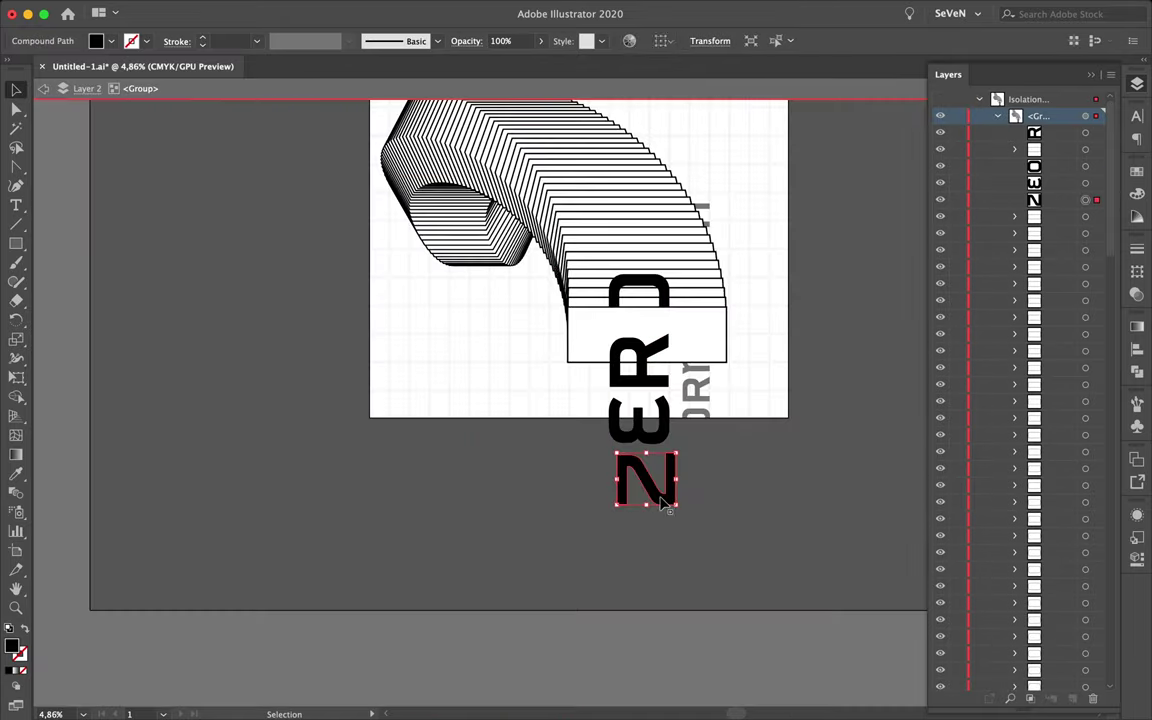
{"action": "key", "text": "Escape"}
{"action": "scroll", "coordinate": [700, 450], "scroll_direction": "up", "scroll_amount": 2}
{"action": "scroll", "coordinate": [597, 158], "scroll_direction": "up", "scroll_amount": 5}
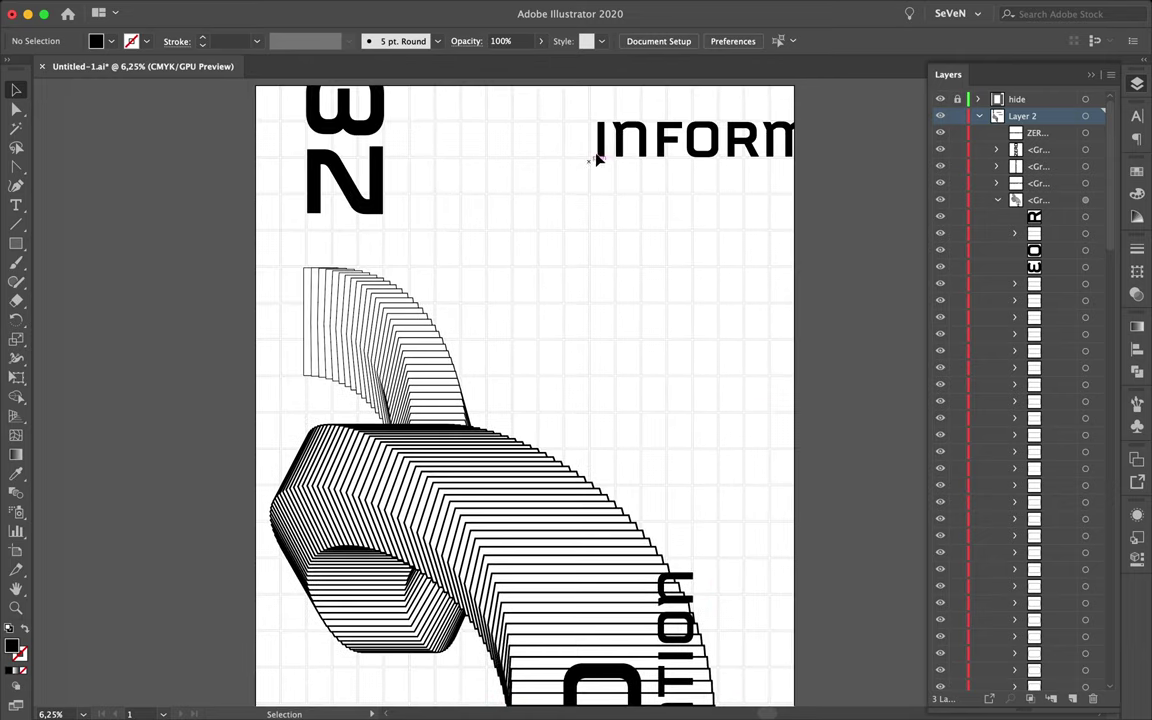
{"action": "left_click_drag", "start_coordinate": [587, 149], "coordinate": [587, 150]}
{"action": "scroll", "coordinate": [480, 168], "scroll_direction": "up", "scroll_amount": 3}
{"action": "scroll", "coordinate": [542, 177], "scroll_direction": "down", "scroll_amount": 1}
{"action": "scroll", "coordinate": [578, 158], "scroll_direction": "down", "scroll_amount": 3}
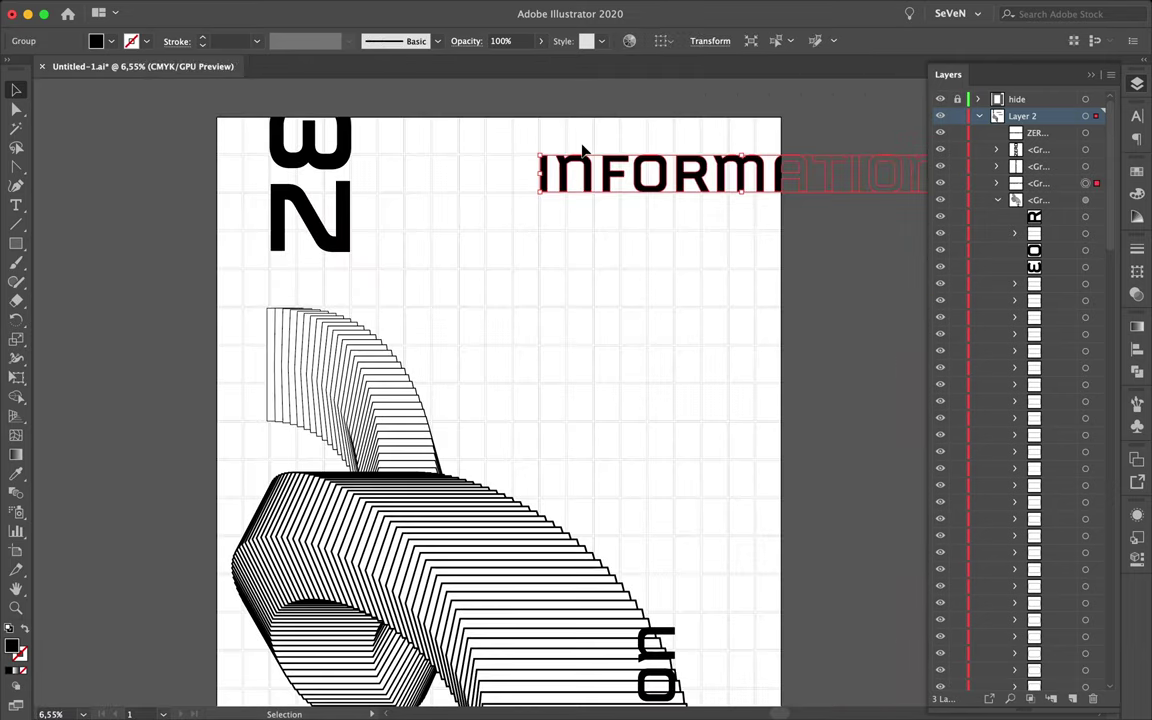
Step: Open a gap before RMATION and move ATION down to a second row
{"action": "double_click", "coordinate": [575, 172]}
{"action": "scroll", "coordinate": [771, 200], "scroll_direction": "down", "scroll_amount": 2}
{"action": "scroll", "coordinate": [600, 220], "scroll_direction": "up", "scroll_amount": 4}
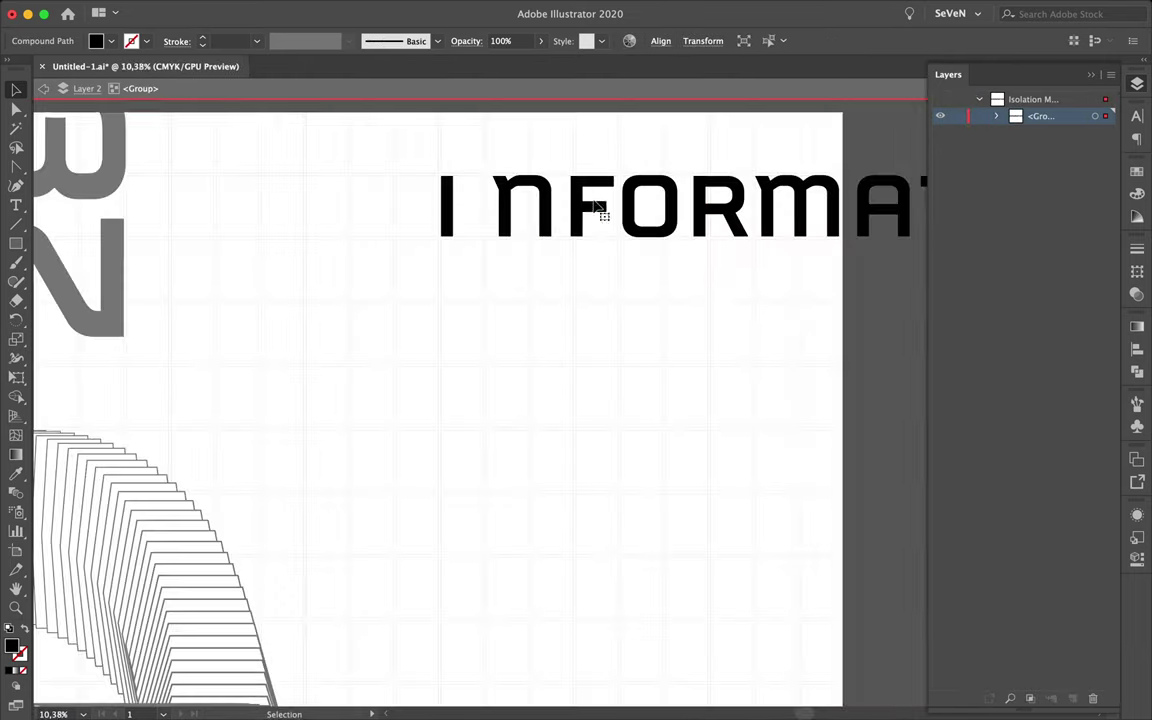
{"action": "scroll", "coordinate": [600, 200], "scroll_direction": "down", "scroll_amount": 2}
{"action": "left_click", "coordinate": [541, 210]}
{"action": "left_click_drag", "start_coordinate": [541, 210], "coordinate": [559, 211]}
{"action": "double_click", "coordinate": [630, 270]}
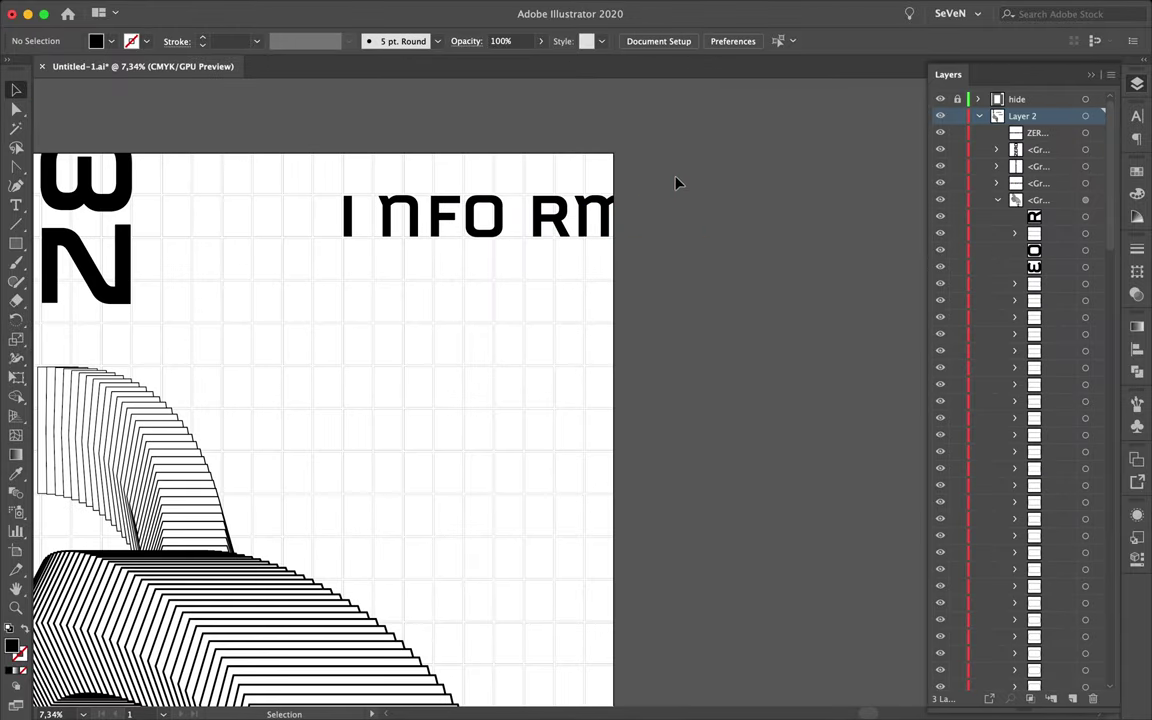
{"action": "left_click_drag", "start_coordinate": [668, 229], "coordinate": [373, 272]}
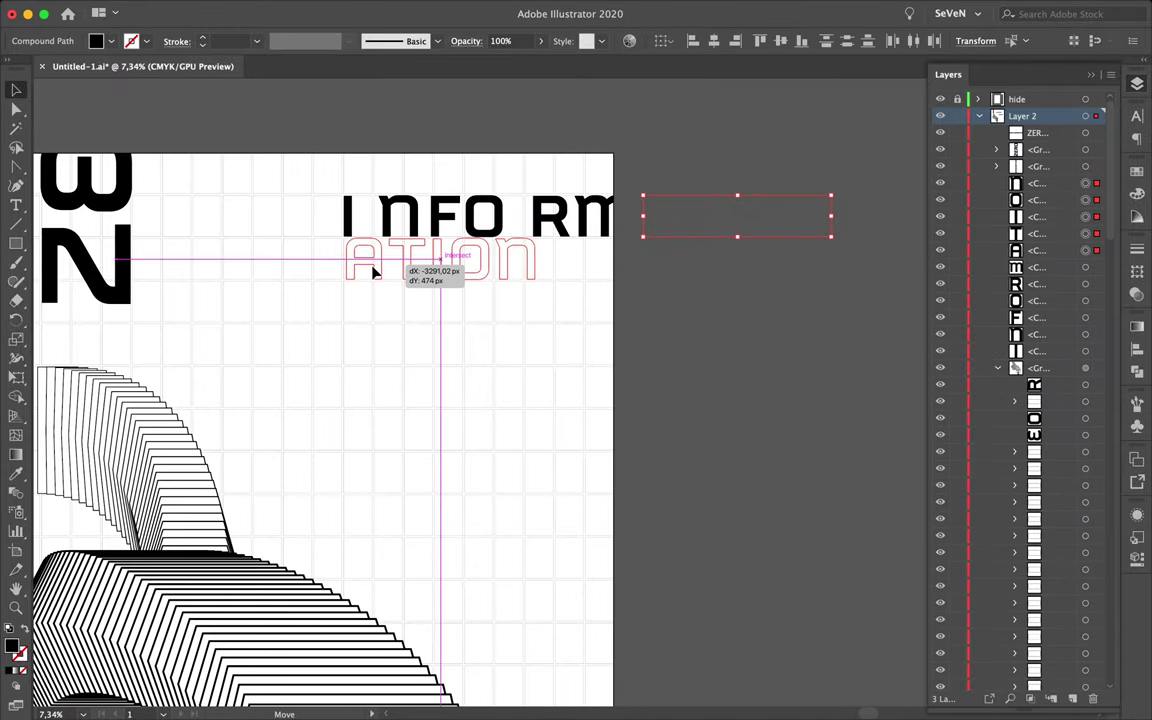
Step: Space the second row as A TIO N, nudging the vertical ZERO down slightly
{"action": "left_click_drag", "start_coordinate": [436, 311], "coordinate": [437, 311]}
{"action": "scroll", "coordinate": [489, 347], "scroll_direction": "left", "scroll_amount": 3}
{"action": "mouse_move", "coordinate": [198, 292]}
{"action": "left_mouse_down"}
{"action": "mouse_move", "coordinate": [200, 312]}
{"action": "mouse_move", "coordinate": [215, 235]}
{"action": "left_mouse_up"}
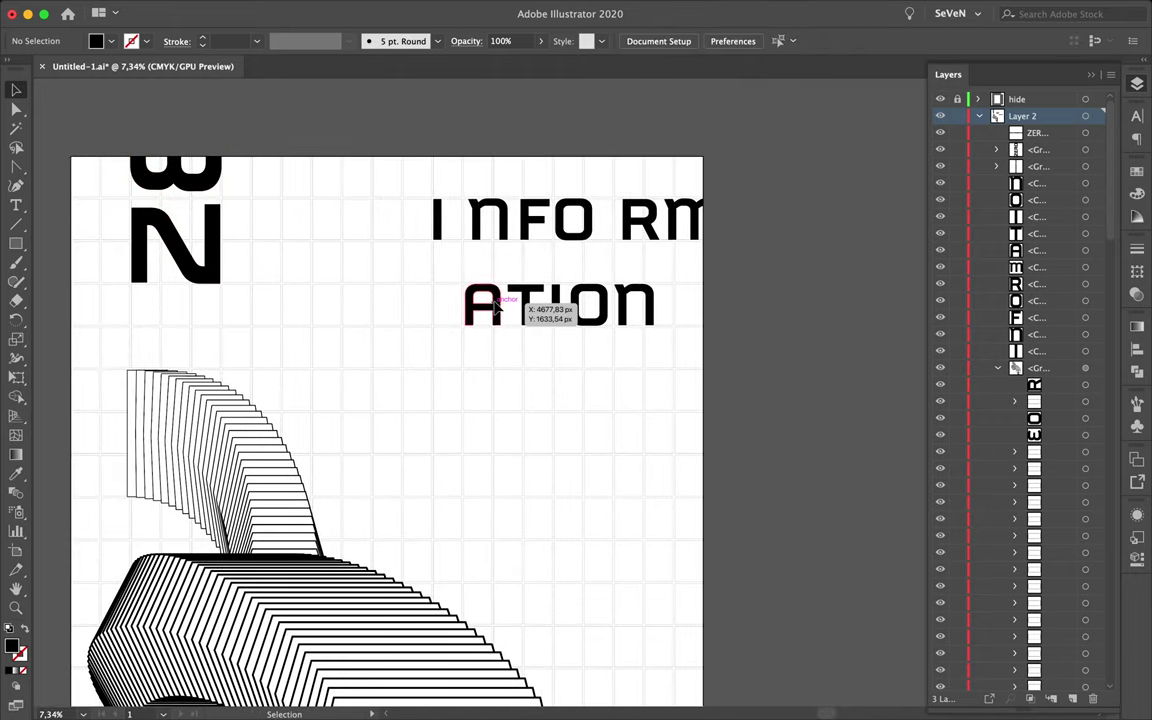
{"action": "left_click_drag", "start_coordinate": [435, 310], "coordinate": [425, 310]}
{"action": "mouse_move", "coordinate": [595, 290]}
{"action": "left_mouse_down"}
{"action": "mouse_move", "coordinate": [676, 325]}
{"action": "mouse_move", "coordinate": [655, 437]}
{"action": "left_mouse_up"}
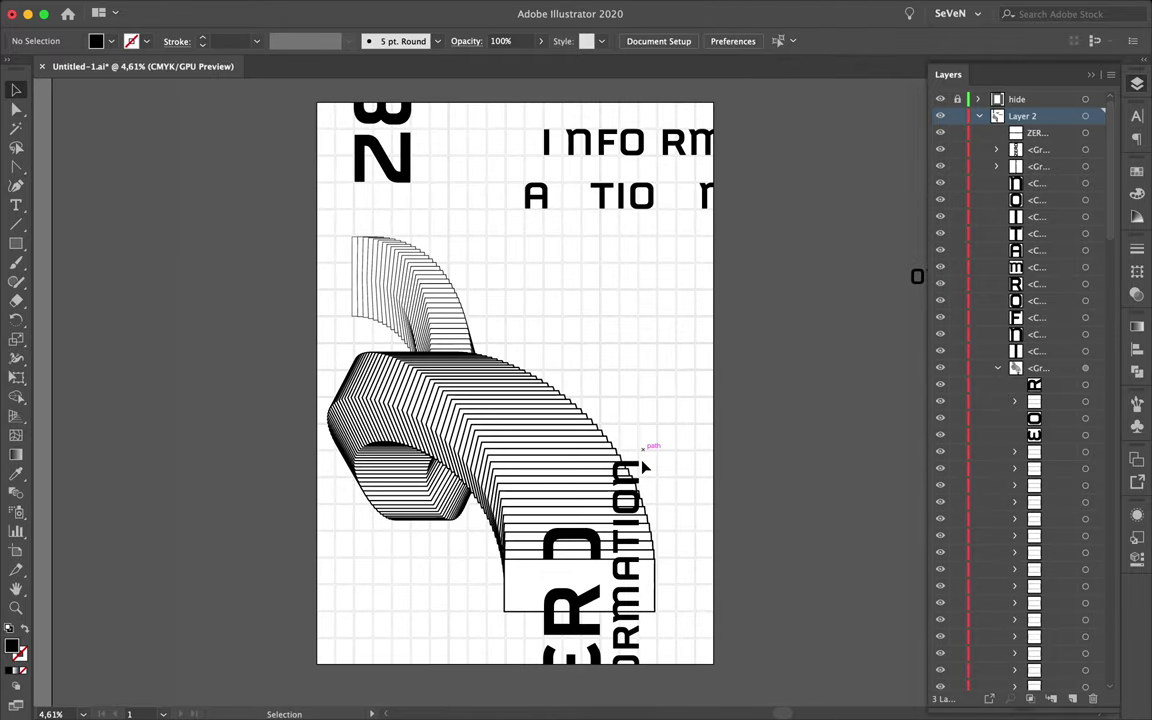
{"action": "scroll", "coordinate": [601, 287], "scroll_direction": "up", "scroll_amount": 2}
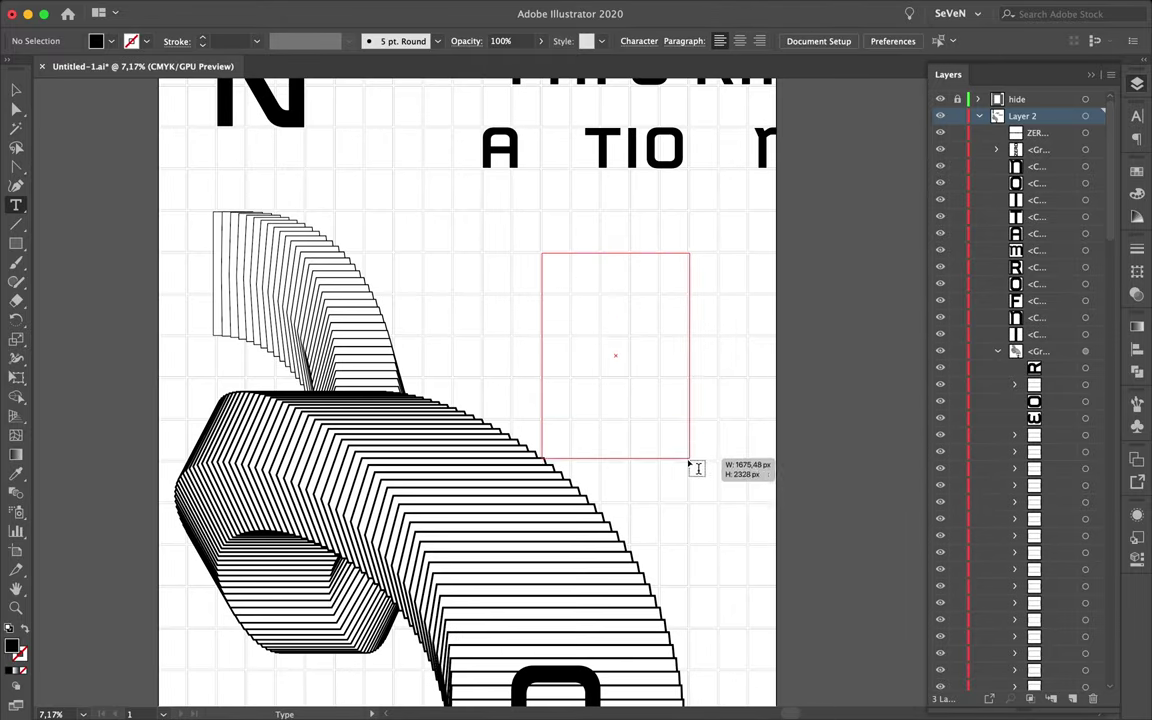
Step: Replace the old area text with a new frame of binary digits in Schwager Sans Black 130 pt
{"action": "left_click_drag", "start_coordinate": [689, 462], "coordinate": [625, 375]}
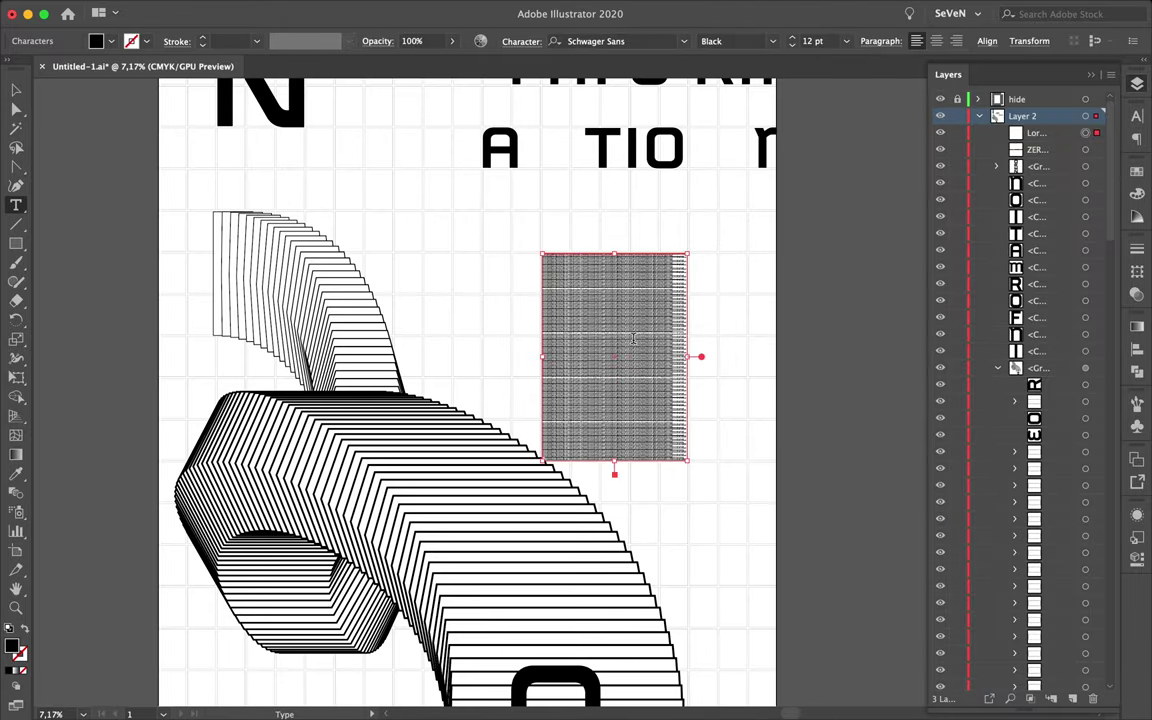
{"action": "key", "text": "Escape"}
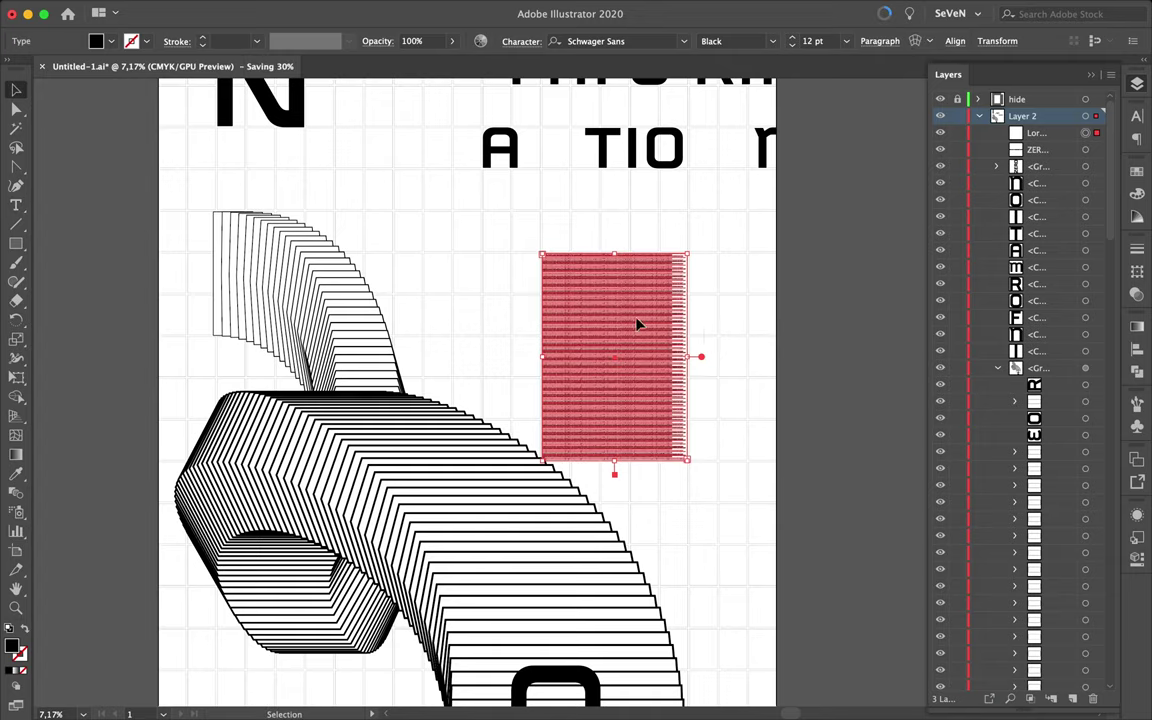
{"action": "key", "text": "Delete"}
{"action": "key", "text": "t"}
{"action": "left_click_drag", "start_coordinate": [571, 251], "coordinate": [667, 406]}
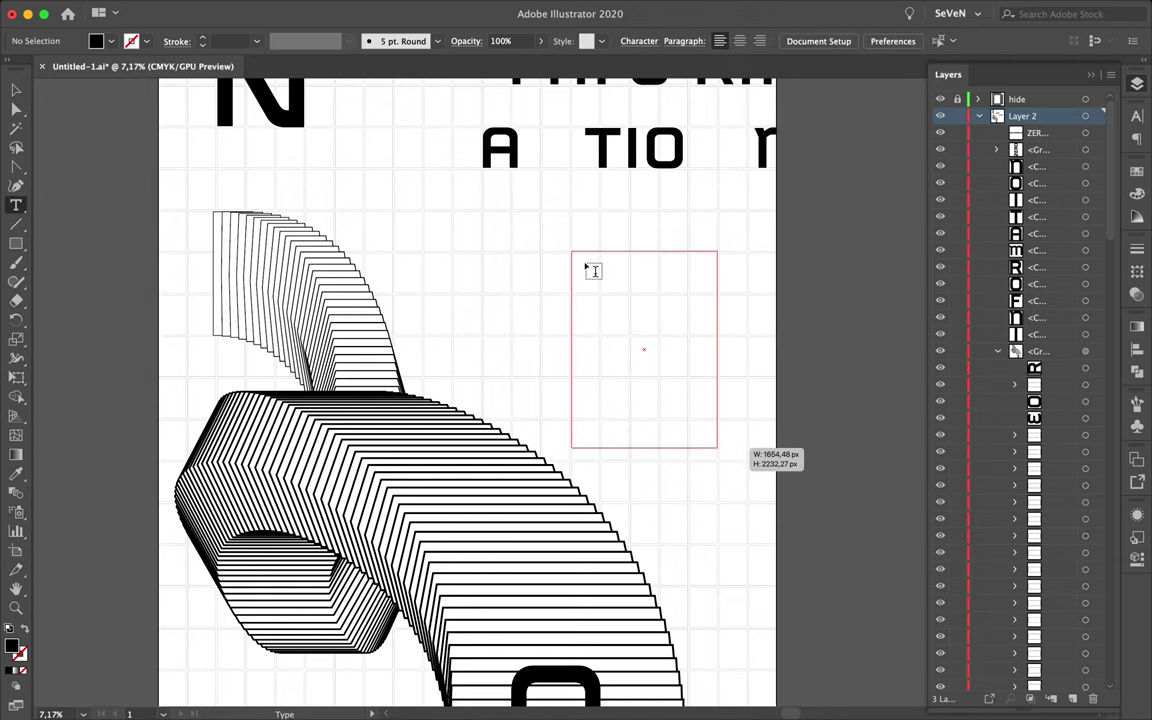
{"action": "key", "text": "BackSpace"}
{"action": "key", "text": "ctrl+t"}
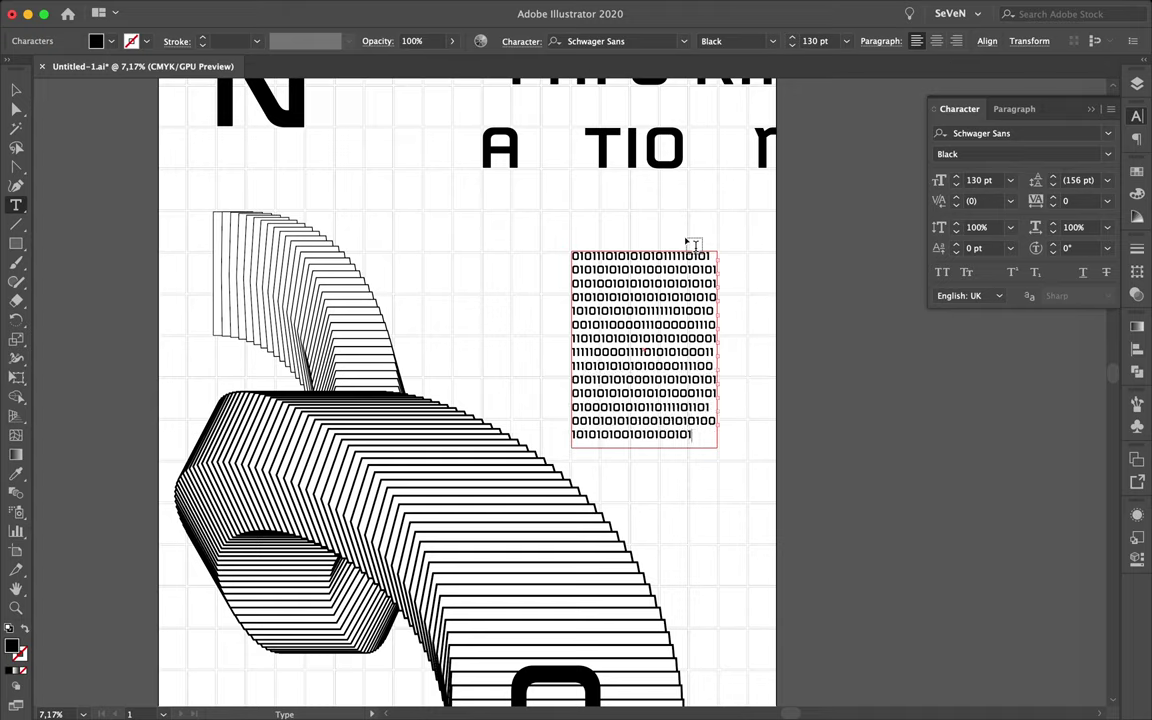
Step: Move the binary text frame down toward the artboard's lower left
{"action": "mouse_move", "coordinate": [703, 250]}
{"action": "left_mouse_down"}
{"action": "mouse_move", "coordinate": [645, 322]}
{"action": "mouse_move", "coordinate": [609, 491]}
{"action": "left_mouse_up"}
{"action": "scroll", "coordinate": [645, 322], "scroll_direction": "down", "scroll_amount": 5}
{"action": "double_click", "coordinate": [661, 505]}
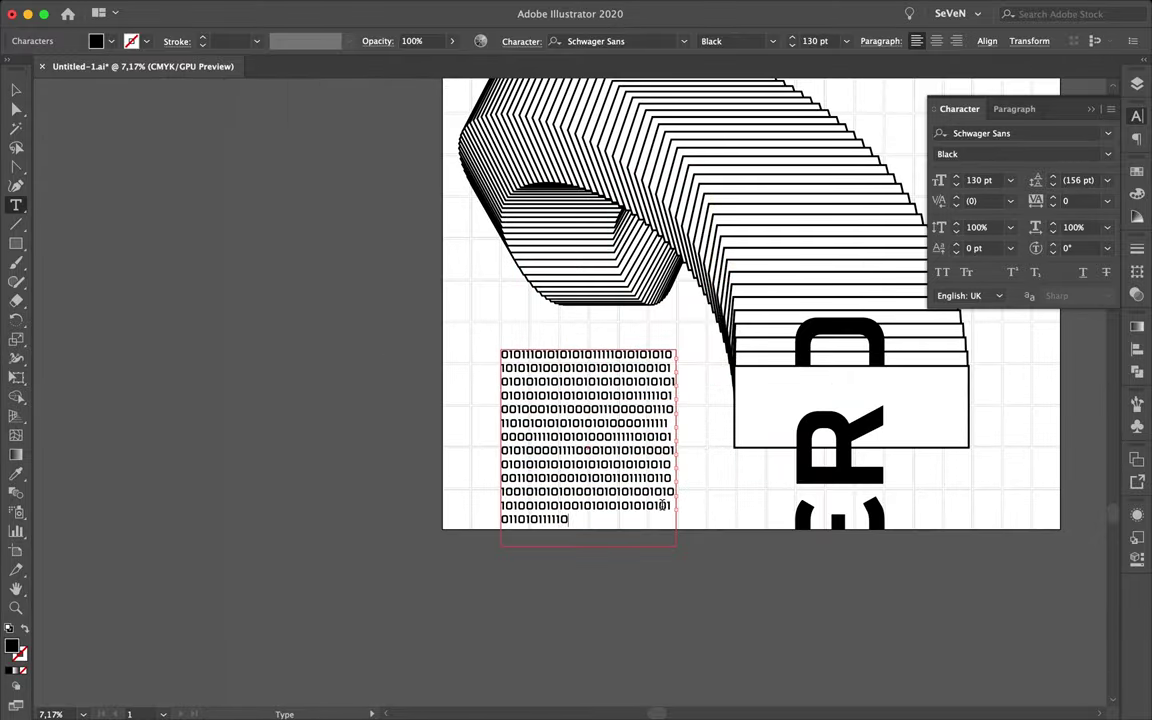
{"action": "left_click_drag", "start_coordinate": [661, 505], "coordinate": [617, 571]}
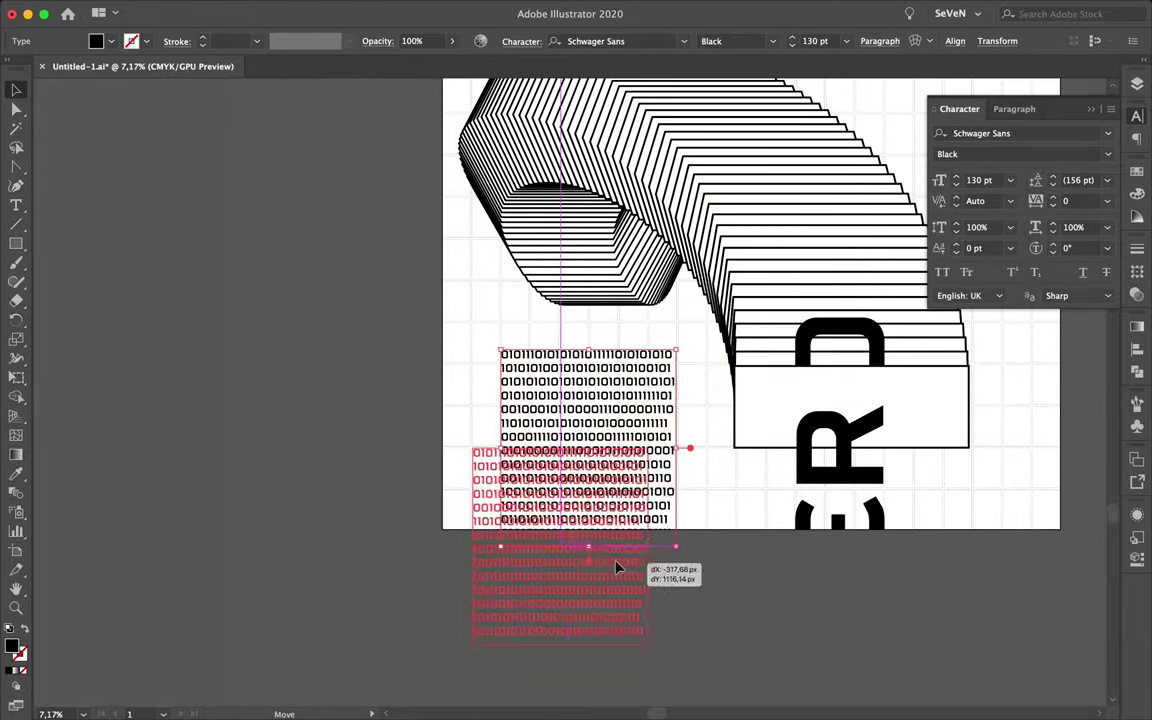
Step: Set the binary text's font size to 40 pt
{"action": "left_click", "coordinate": [1014, 108]}
{"action": "key", "text": "ctrl+minus"}
{"action": "left_click", "coordinate": [955, 108]}
{"action": "left_click", "coordinate": [957, 177]}
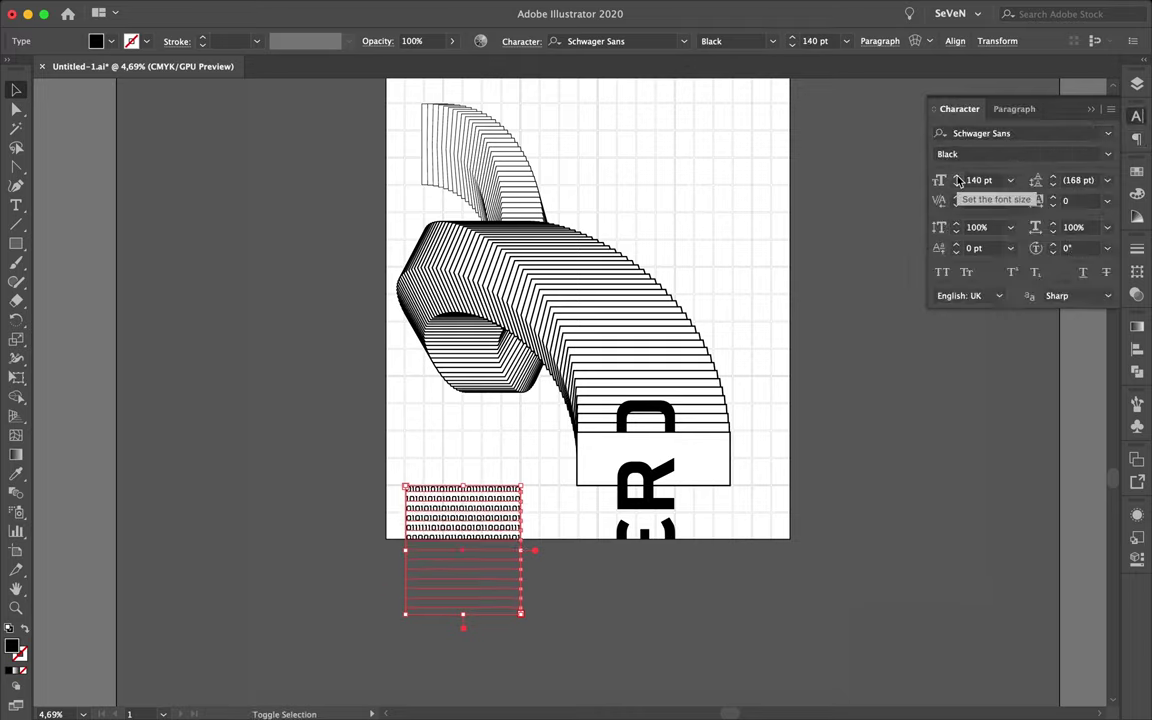
{"action": "mouse_move", "coordinate": [508, 399]}
{"action": "left_mouse_down"}
{"action": "mouse_move", "coordinate": [640, 185]}
{"action": "mouse_move", "coordinate": [559, 218]}
{"action": "left_mouse_up"}
{"action": "triple_click", "coordinate": [975, 180]}
{"action": "type", "text": "40"}
{"action": "key", "text": "Return"}
{"action": "key", "text": "ctrl+plus"}
{"action": "scroll", "coordinate": [586, 139], "scroll_direction": "up", "scroll_amount": 5}
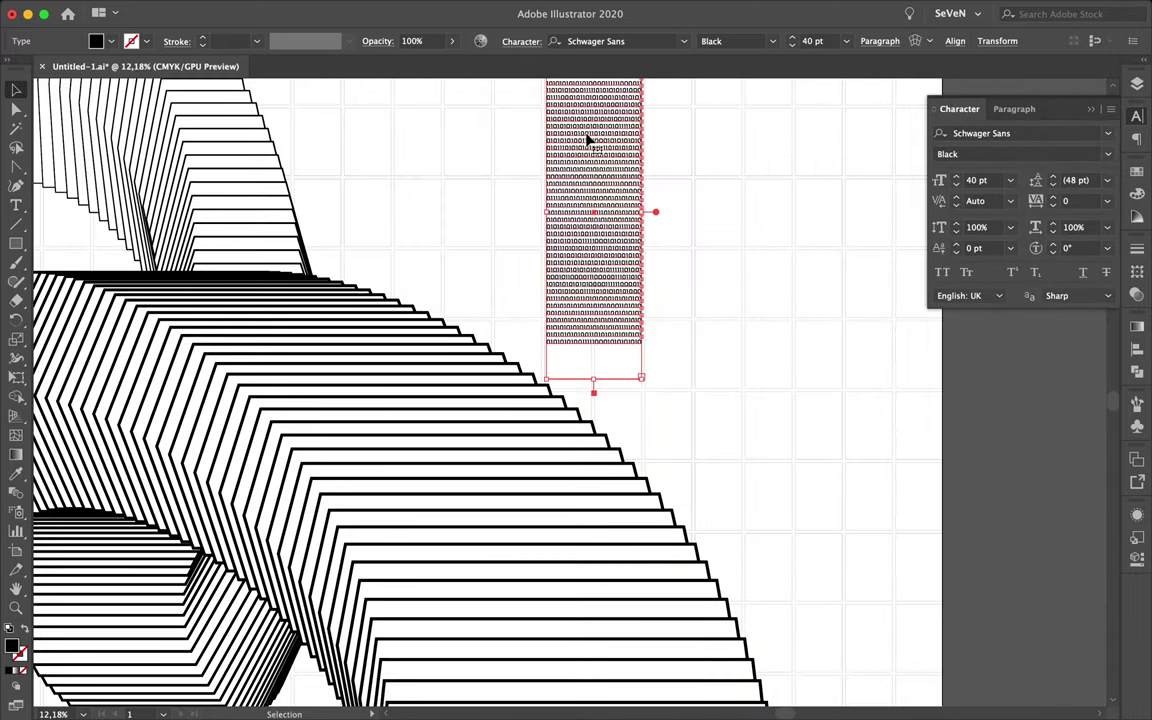
{"action": "scroll", "coordinate": [586, 139], "scroll_direction": "down", "scroll_amount": 5}
Step: Narrow the binary text frame into a tall, dense column
{"action": "left_click", "coordinate": [585, 227]}
{"action": "scroll", "coordinate": [585, 227], "scroll_direction": "up", "scroll_amount": 3}
{"action": "left_click", "coordinate": [605, 420]}
{"action": "left_click_drag", "start_coordinate": [613, 426], "coordinate": [787, 386]}
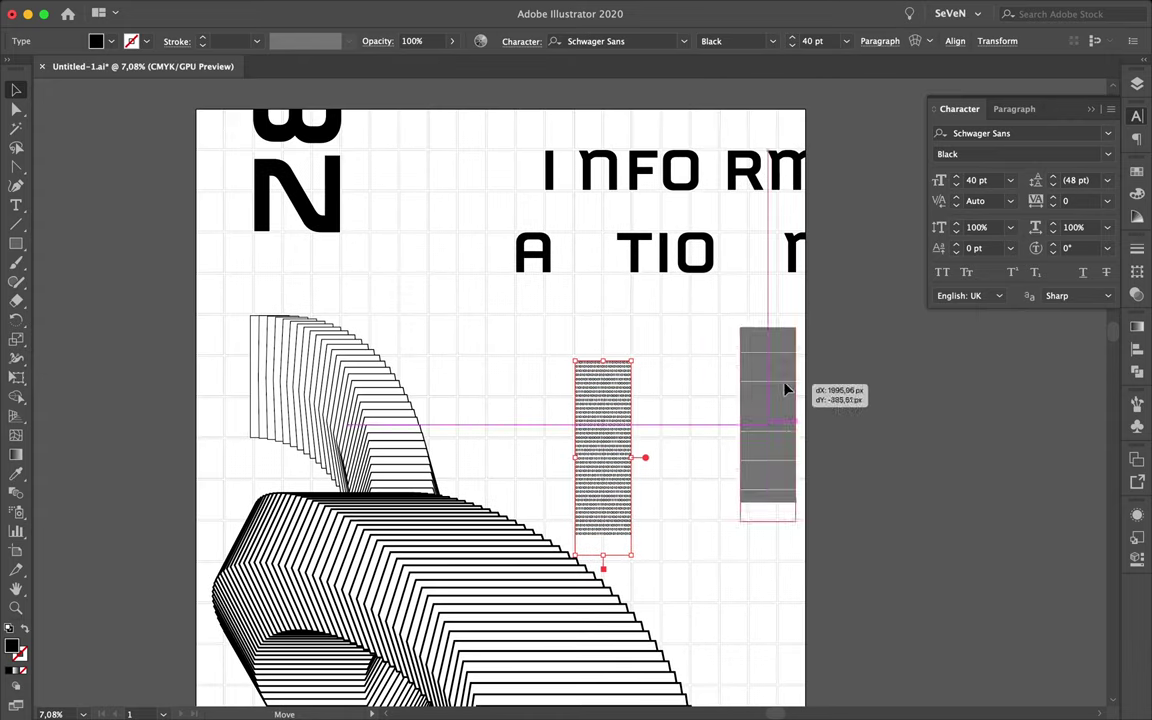
{"action": "key", "text": "w"}
{"action": "scroll", "coordinate": [679, 426], "scroll_direction": "down", "scroll_amount": 2}
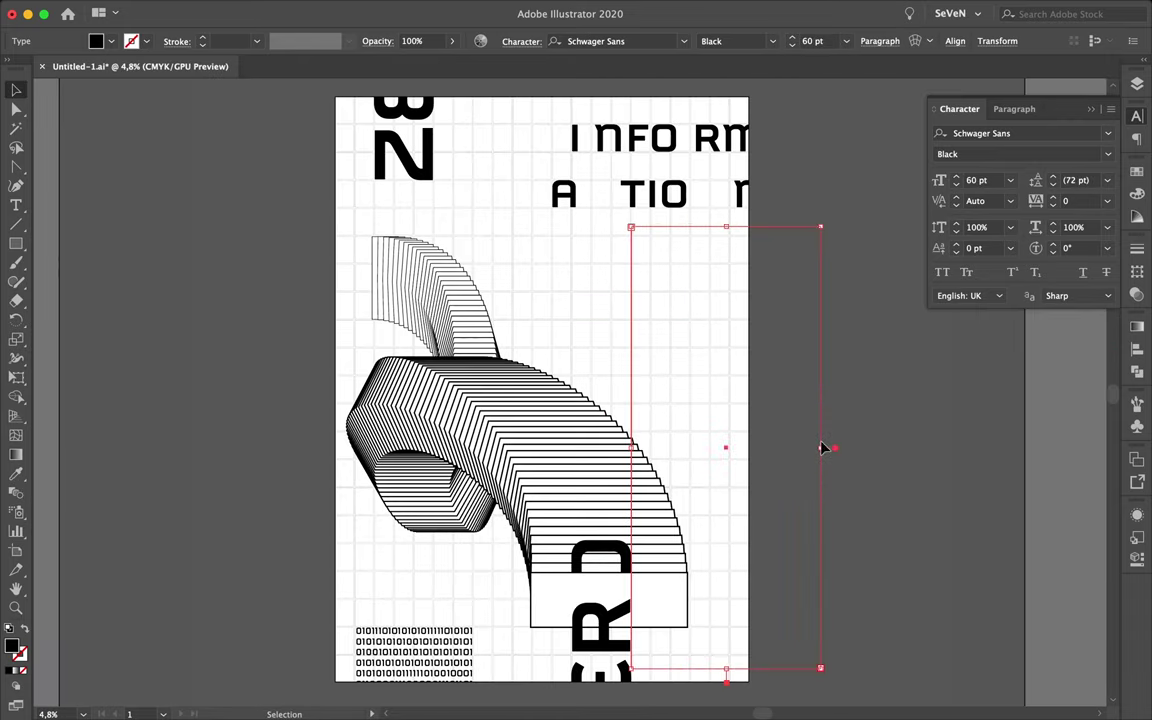
{"action": "mouse_move", "coordinate": [822, 449]}
{"action": "left_mouse_down"}
{"action": "mouse_move", "coordinate": [674, 442]}
{"action": "mouse_move", "coordinate": [690, 448]}
{"action": "left_mouse_up"}
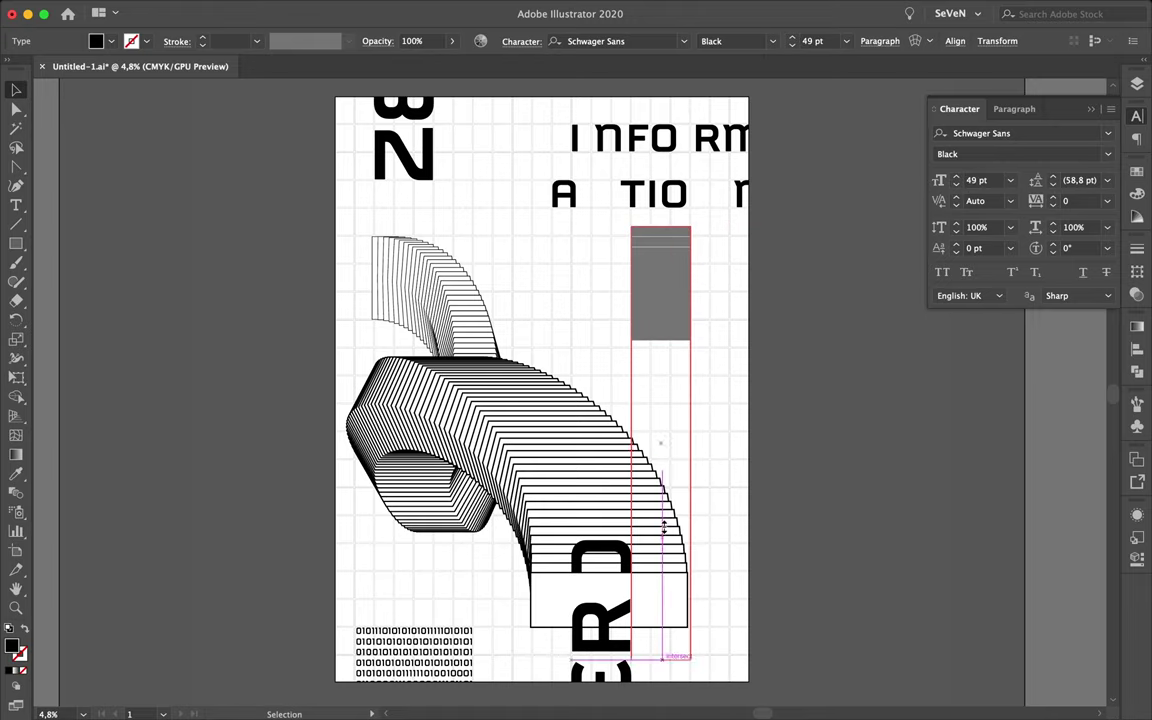
Step: Expand the binary text to outlines via Object > Expand and place it at the lower right
{"action": "left_click", "coordinate": [198, 8]}
{"action": "left_click", "coordinate": [215, 184]}
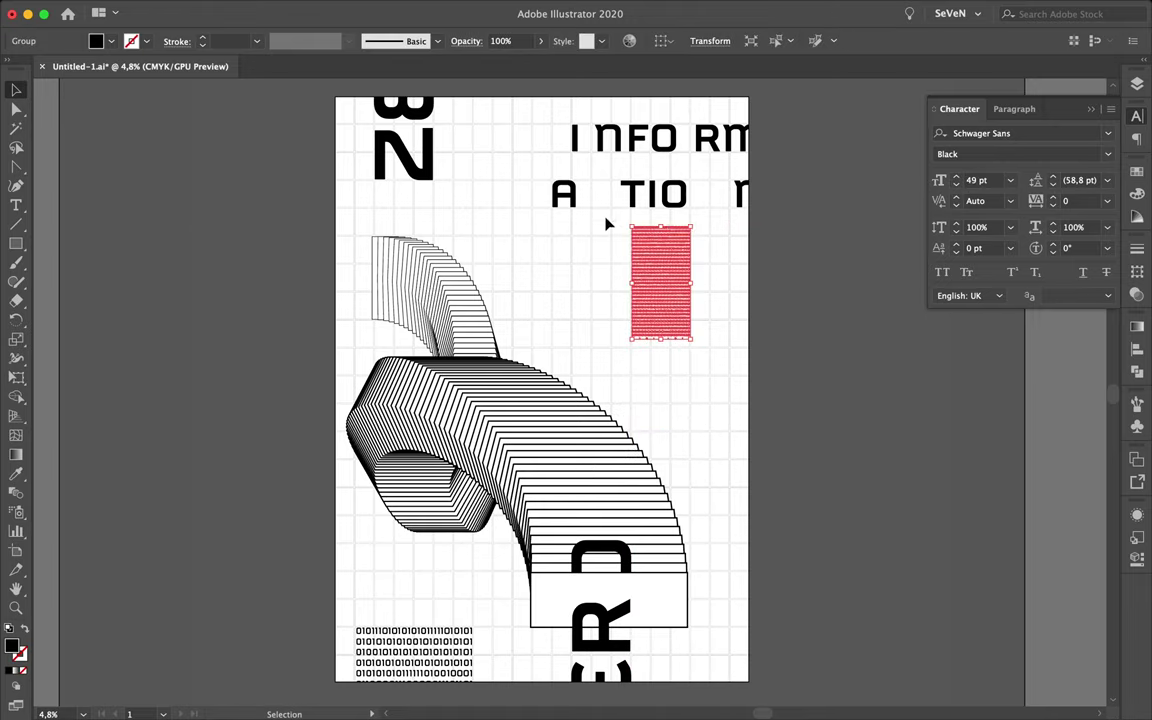
{"action": "scroll", "coordinate": [607, 265], "scroll_direction": "up", "scroll_amount": 2}
{"action": "scroll", "coordinate": [686, 272], "scroll_direction": "down", "scroll_amount": 3}
{"action": "left_click_drag", "start_coordinate": [765, 200], "coordinate": [795, 388]}
{"action": "scroll", "coordinate": [740, 345], "scroll_direction": "up", "scroll_amount": 2}
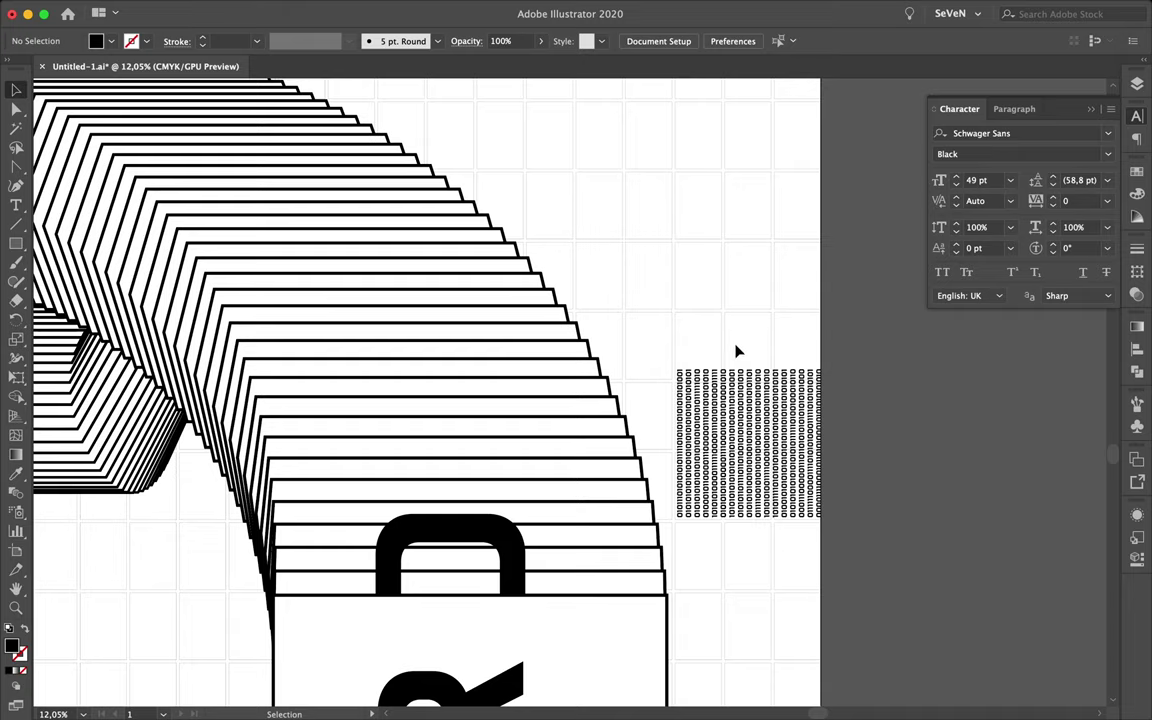
{"action": "left_click_drag", "start_coordinate": [727, 408], "coordinate": [748, 452]}
{"action": "key", "text": "ctrl+0"}
{"action": "scroll", "coordinate": [748, 452], "scroll_direction": "up", "scroll_amount": 2}
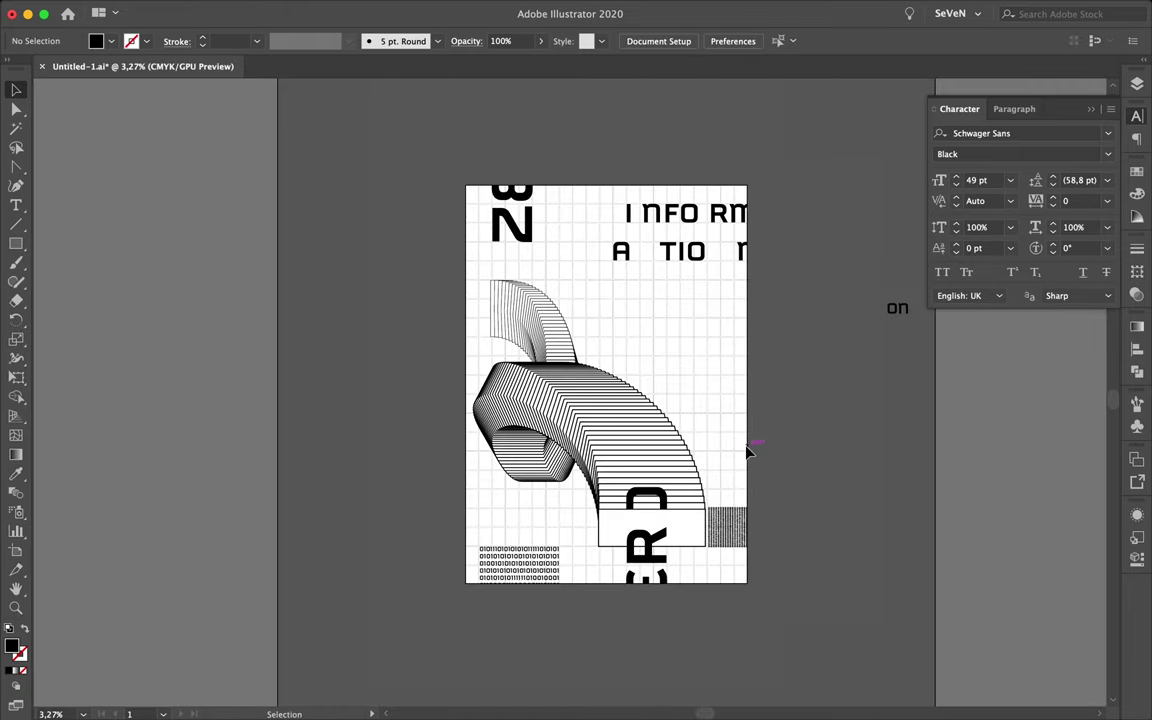
Step: Rearrange INFORMATION into three rows: FO at top right, RM A second, TIO n below
{"action": "left_click", "coordinate": [745, 218]}
{"action": "scroll", "coordinate": [750, 220], "scroll_direction": "up", "scroll_amount": 3}
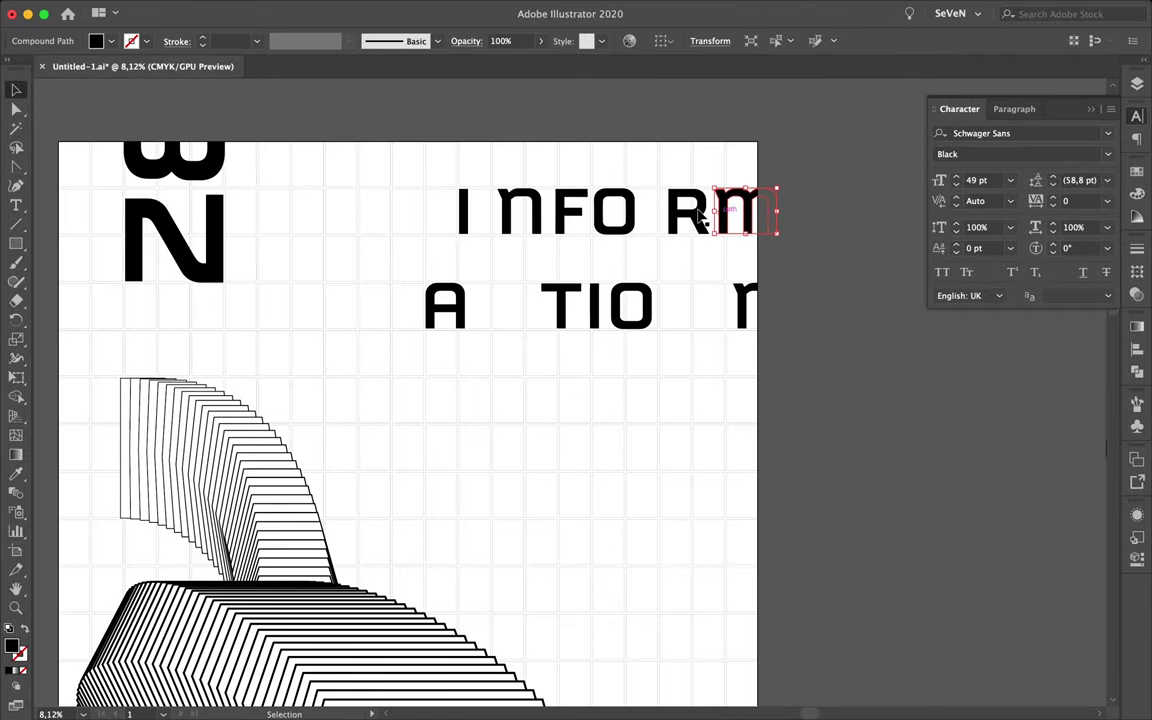
{"action": "left_click_drag", "start_coordinate": [635, 215], "coordinate": [830, 166]}
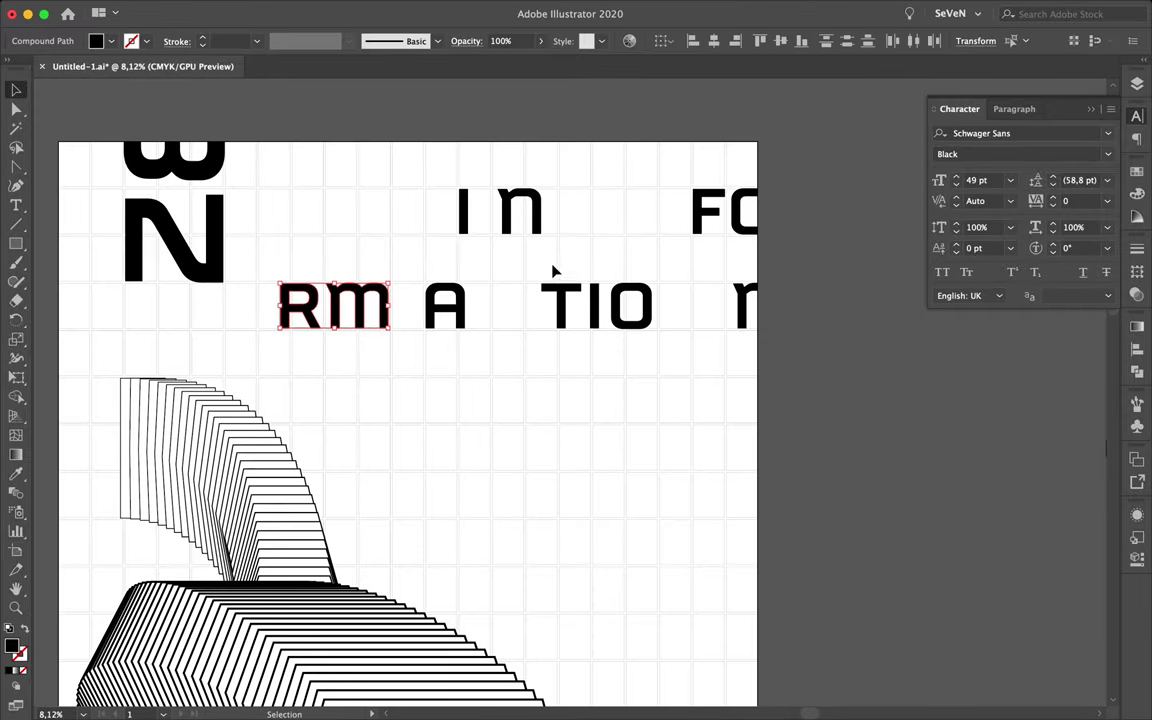
{"action": "left_click_drag", "start_coordinate": [740, 410], "coordinate": [740, 410]}
{"action": "left_click_drag", "start_coordinate": [738, 318], "coordinate": [742, 318]}
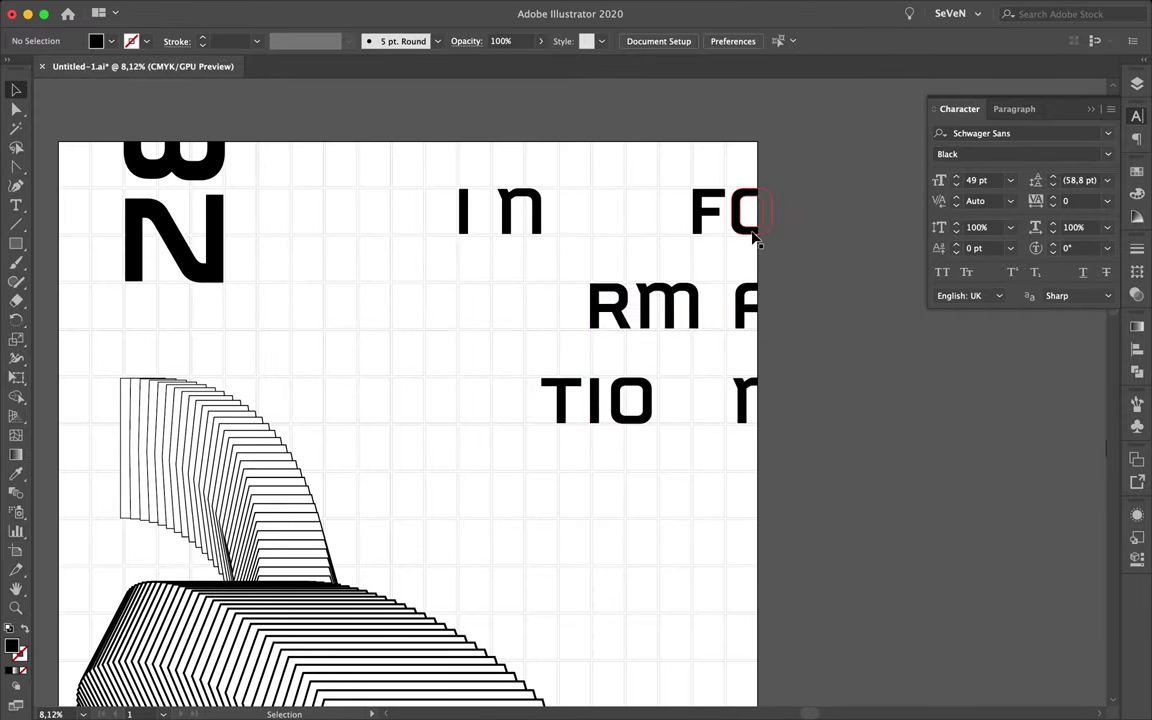
Step: Fine-tune the staggering by nudging the A down a row and the O right
{"action": "left_click_drag", "start_coordinate": [470, 416], "coordinate": [467, 429]}
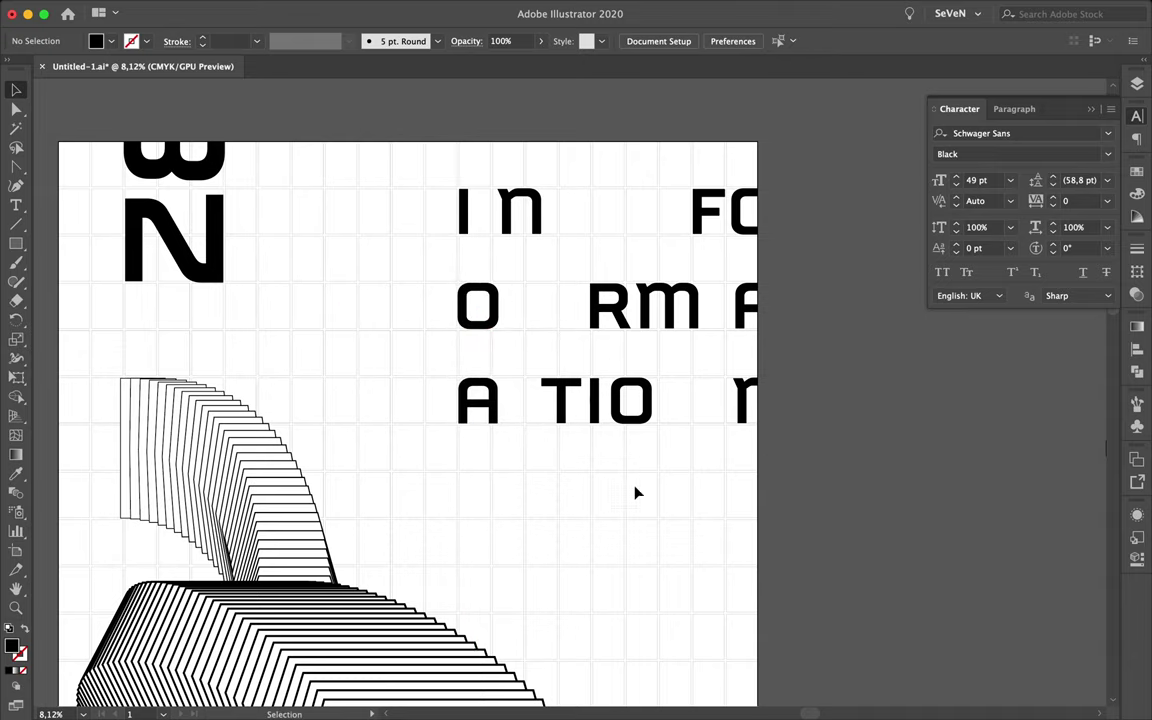
{"action": "scroll", "coordinate": [636, 492], "scroll_direction": "down", "scroll_amount": 1}
{"action": "left_click_drag", "start_coordinate": [630, 428], "coordinate": [664, 428]}
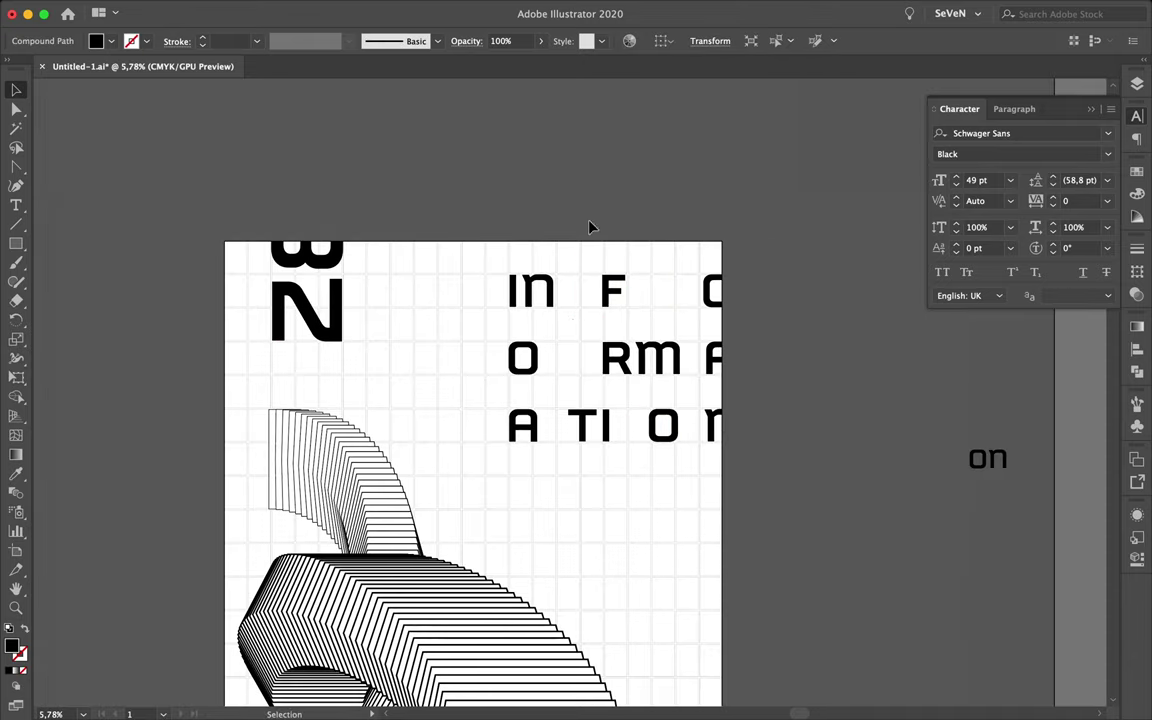
{"action": "scroll", "coordinate": [620, 462], "scroll_direction": "down", "scroll_amount": 3}
{"action": "left_click_drag", "start_coordinate": [511, 283], "coordinate": [486, 283]}
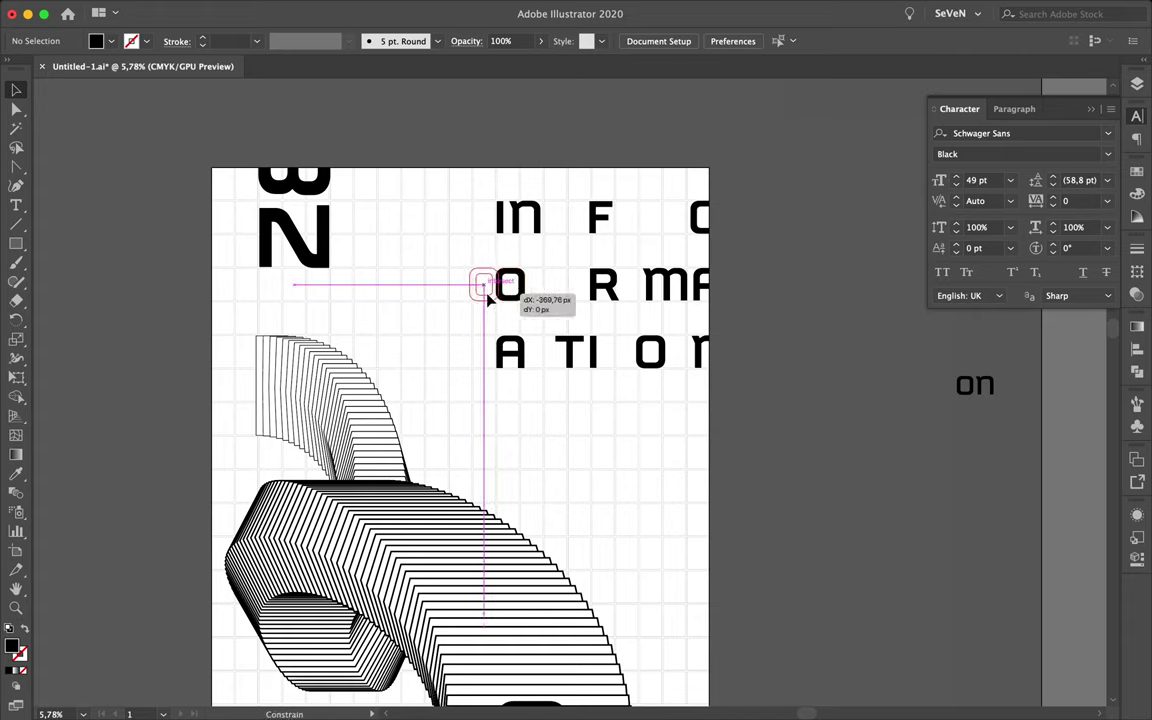
{"action": "scroll", "coordinate": [519, 288], "scroll_direction": "down", "scroll_amount": 2}
{"action": "scroll", "coordinate": [599, 468], "scroll_direction": "down", "scroll_amount": 2}
{"action": "scroll", "coordinate": [499, 345], "scroll_direction": "up", "scroll_amount": 1}
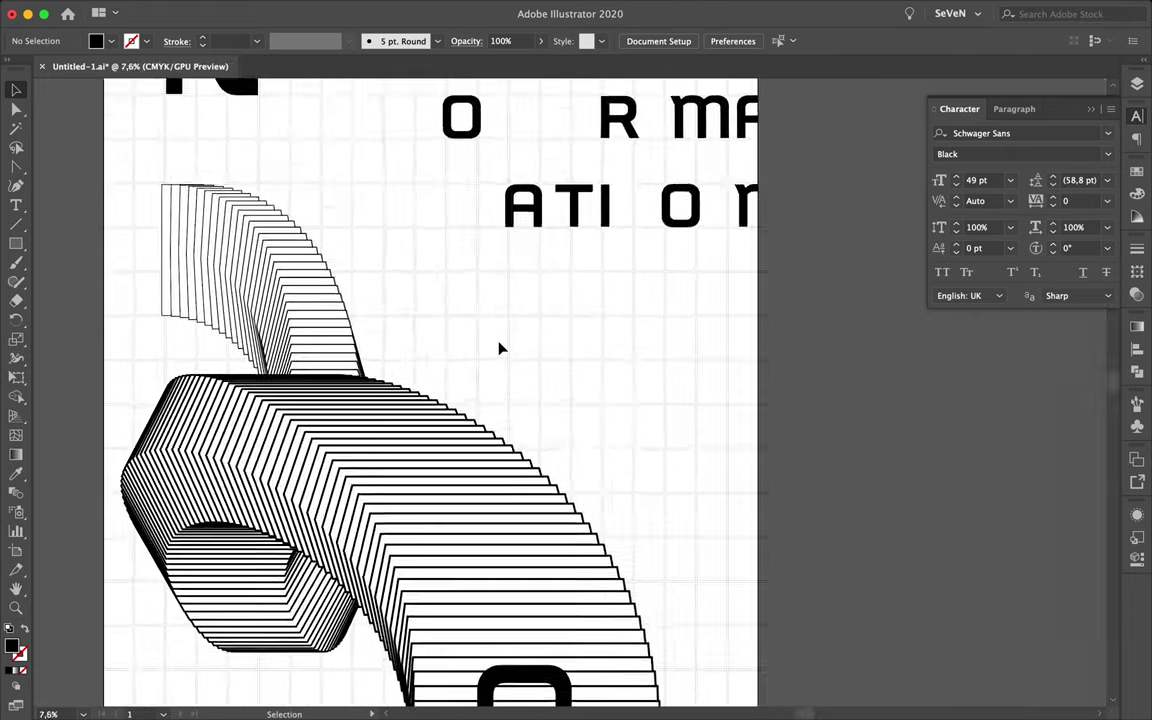
{"action": "scroll", "coordinate": [226, 522], "scroll_direction": "down", "scroll_amount": 2}
Step: Collapse Layer 2 and add a new empty Layer 4 in the Layers panel
{"action": "key", "text": "F7"}
{"action": "left_click", "coordinate": [979, 116]}
{"action": "key", "text": "ctrl+l"}
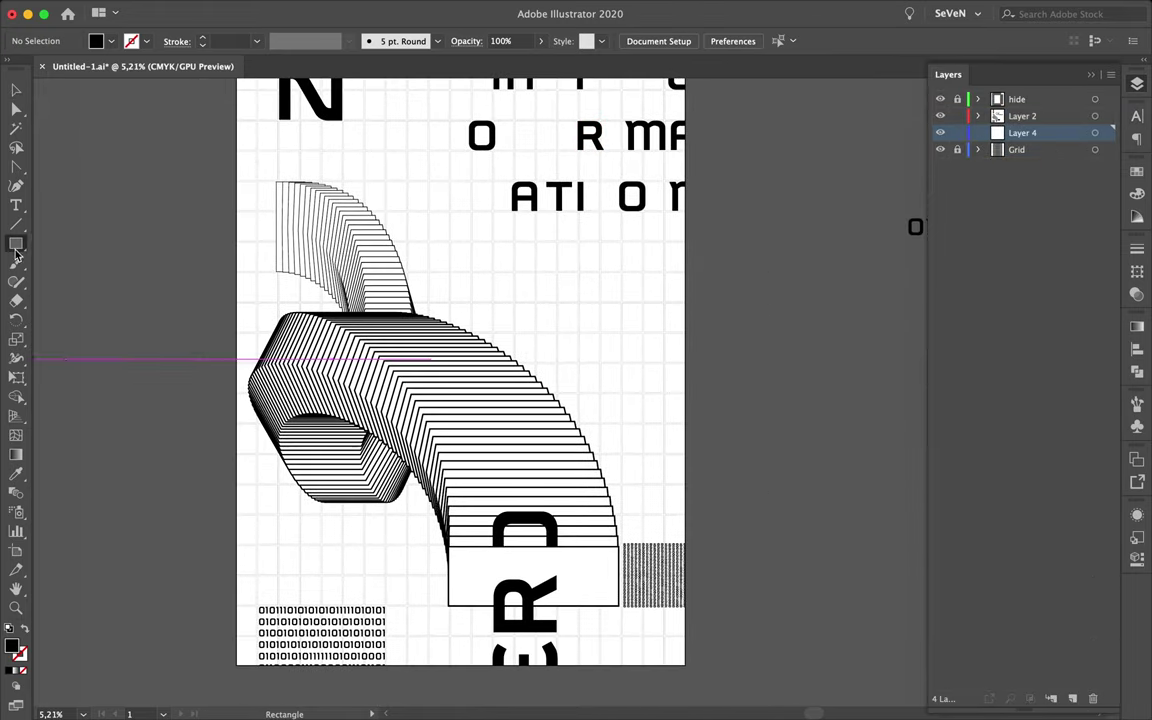
Step: Draw a large circle near the lower left and resize it
{"action": "left_click_drag", "start_coordinate": [381, 578], "coordinate": [404, 530]}
{"action": "key", "text": "v"}
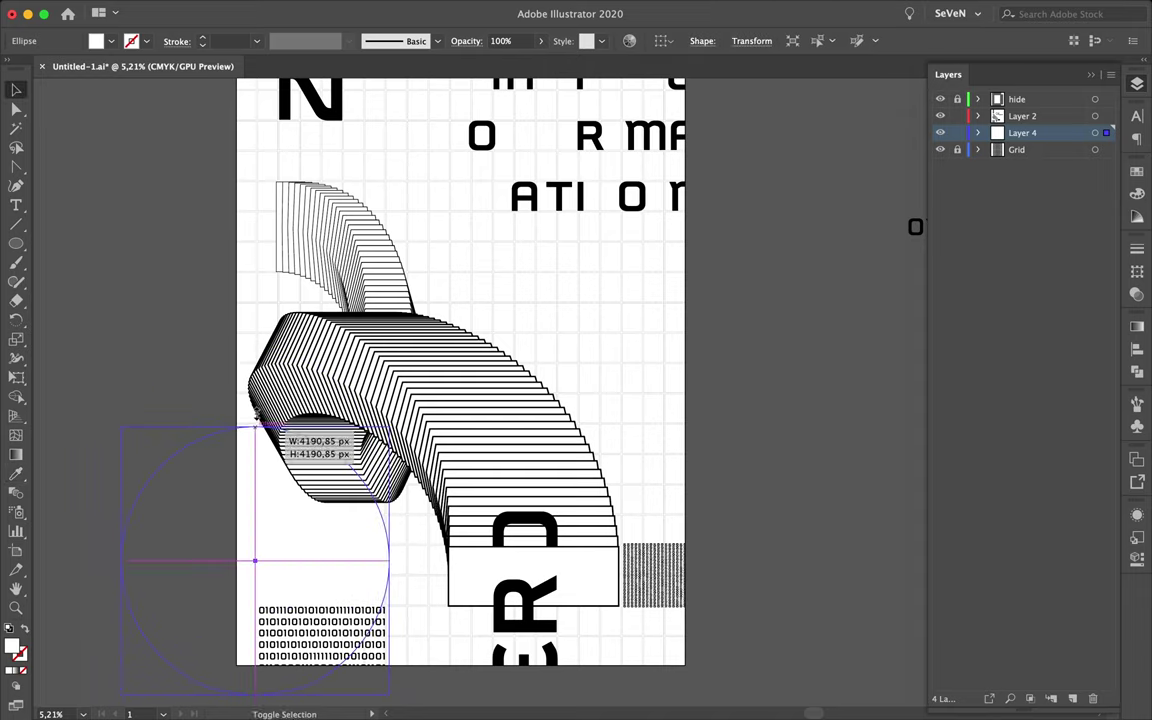
{"action": "left_click_drag", "start_coordinate": [254, 457], "coordinate": [206, 519]}
{"action": "left_click", "coordinate": [184, 461]}
{"action": "key", "text": "a"}
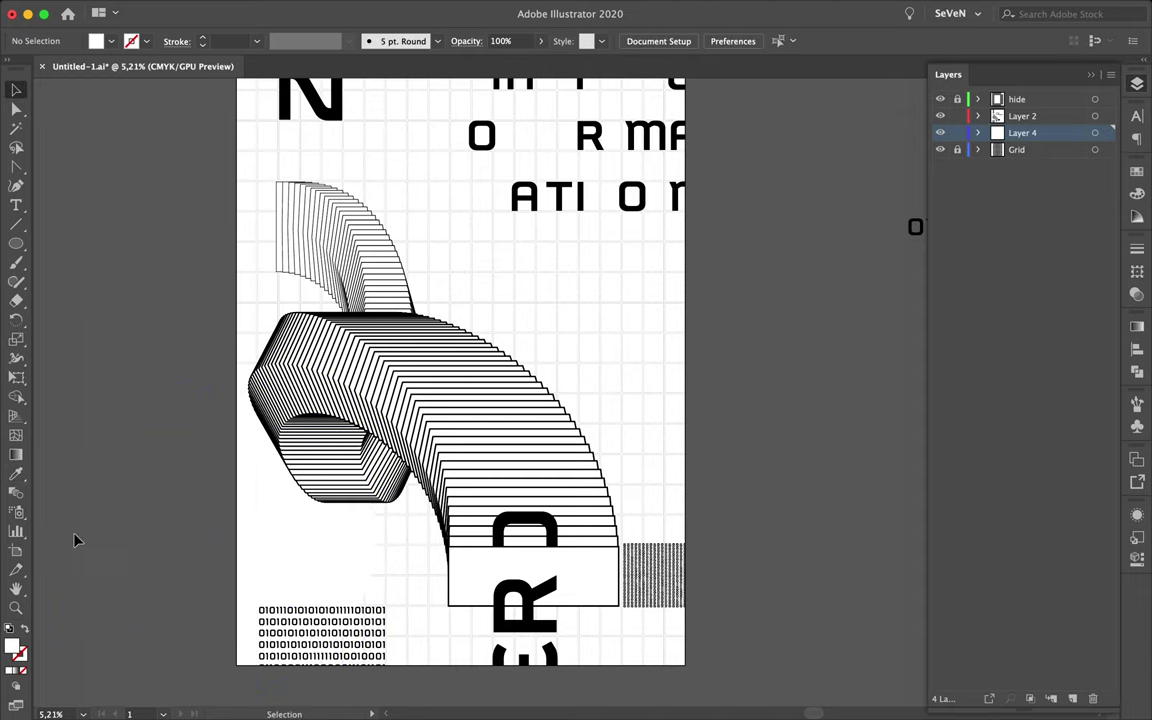
{"action": "scroll", "coordinate": [758, 256], "scroll_direction": "up", "scroll_amount": 2}
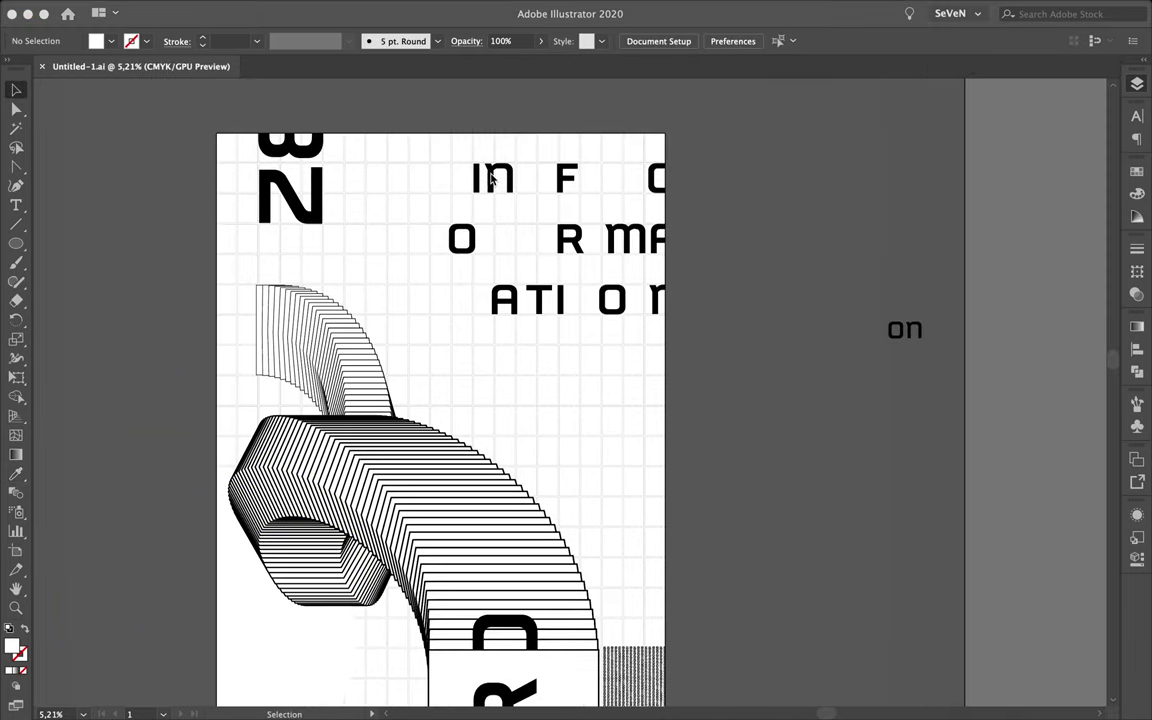
Step: Select all INFORMATION letters and scale them up from a corner handle
{"action": "key", "text": "v"}
{"action": "mouse_move", "coordinate": [581, 264]}
{"action": "left_mouse_down"}
{"action": "mouse_move", "coordinate": [622, 328]}
{"action": "mouse_move", "coordinate": [566, 437]}
{"action": "left_mouse_up"}
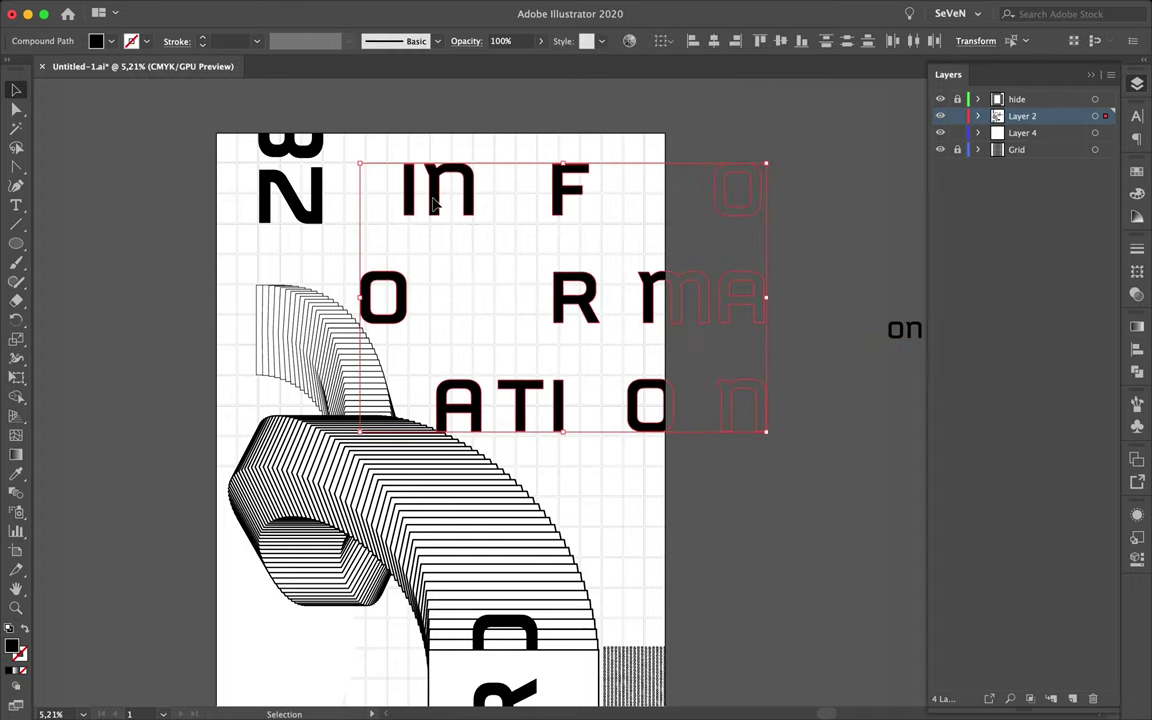
{"action": "left_click_drag", "start_coordinate": [420, 169], "coordinate": [62, 103]}
{"action": "scroll", "coordinate": [514, 193], "scroll_direction": "up", "scroll_amount": 5}
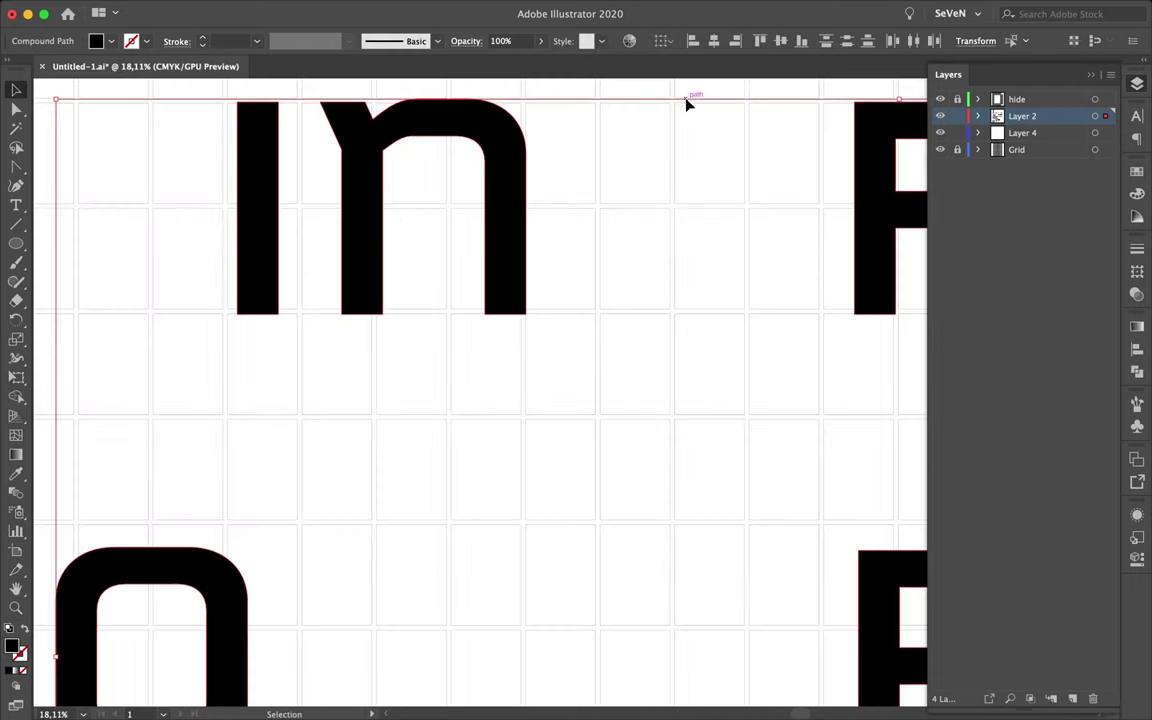
Step: Finish scaling the letter block, then move F beside IN and R MA beside the O
{"action": "left_click_drag", "start_coordinate": [62, 103], "coordinate": [77, 98]}
{"action": "scroll", "coordinate": [520, 268], "scroll_direction": "down", "scroll_amount": 4}
{"action": "left_click", "coordinate": [520, 268]}
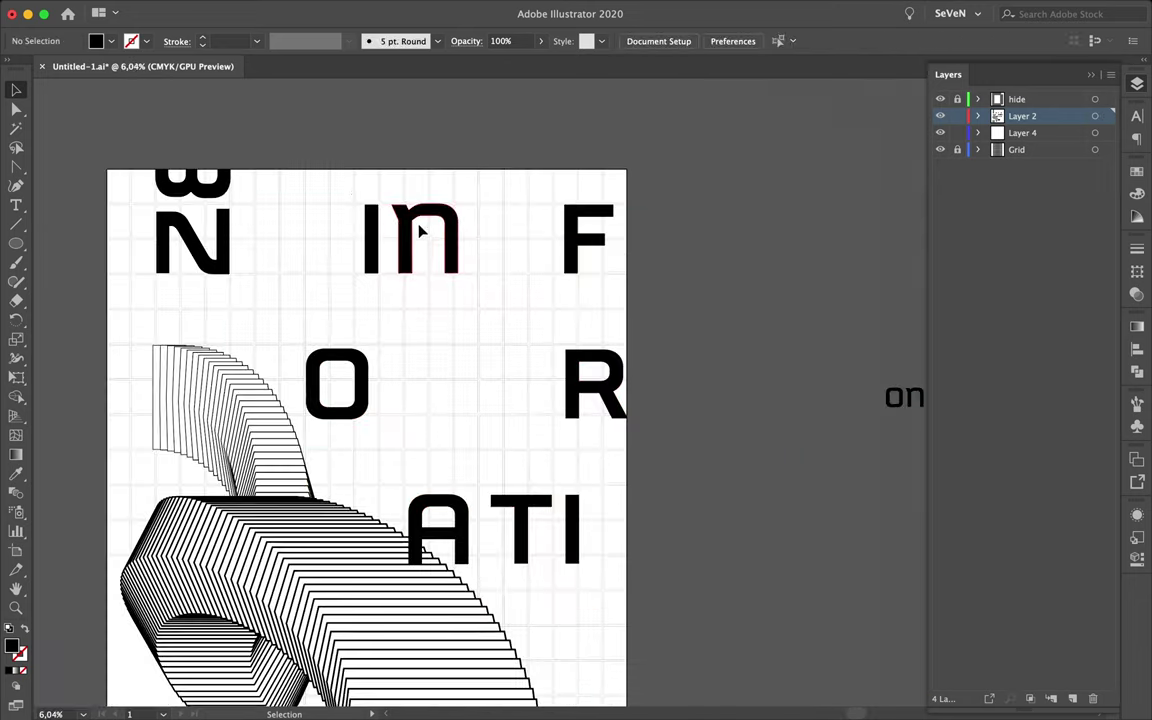
{"action": "left_click_drag", "start_coordinate": [532, 232], "coordinate": [600, 230]}
{"action": "left_click_drag", "start_coordinate": [374, 316], "coordinate": [376, 333]}
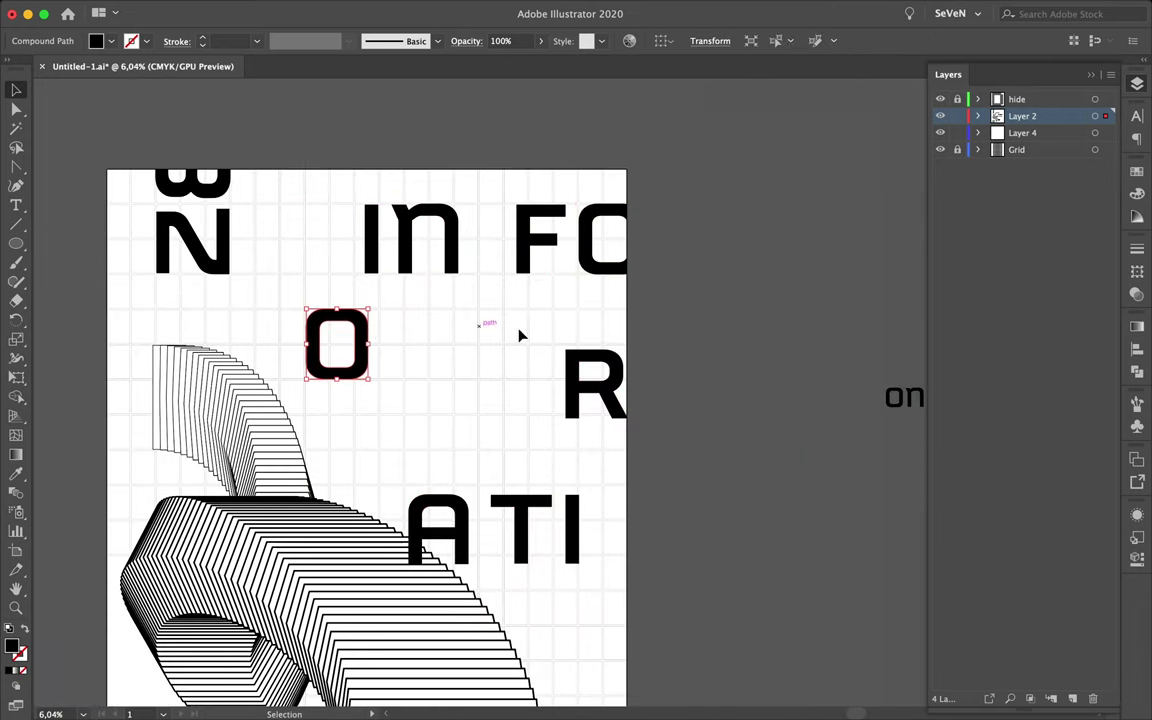
{"action": "left_click_drag", "start_coordinate": [897, 403], "coordinate": [897, 467]}
{"action": "mouse_move", "coordinate": [593, 378]}
{"action": "left_mouse_down"}
{"action": "mouse_move", "coordinate": [506, 347]}
{"action": "mouse_move", "coordinate": [408, 338]}
{"action": "left_mouse_up"}
Step: Select the IN, R and ATI letters and move ATI left onto the third row
{"action": "left_click", "coordinate": [360, 249]}
{"action": "left_click", "coordinate": [402, 250]}
{"action": "scroll", "coordinate": [400, 252], "scroll_direction": "up", "scroll_amount": 3}
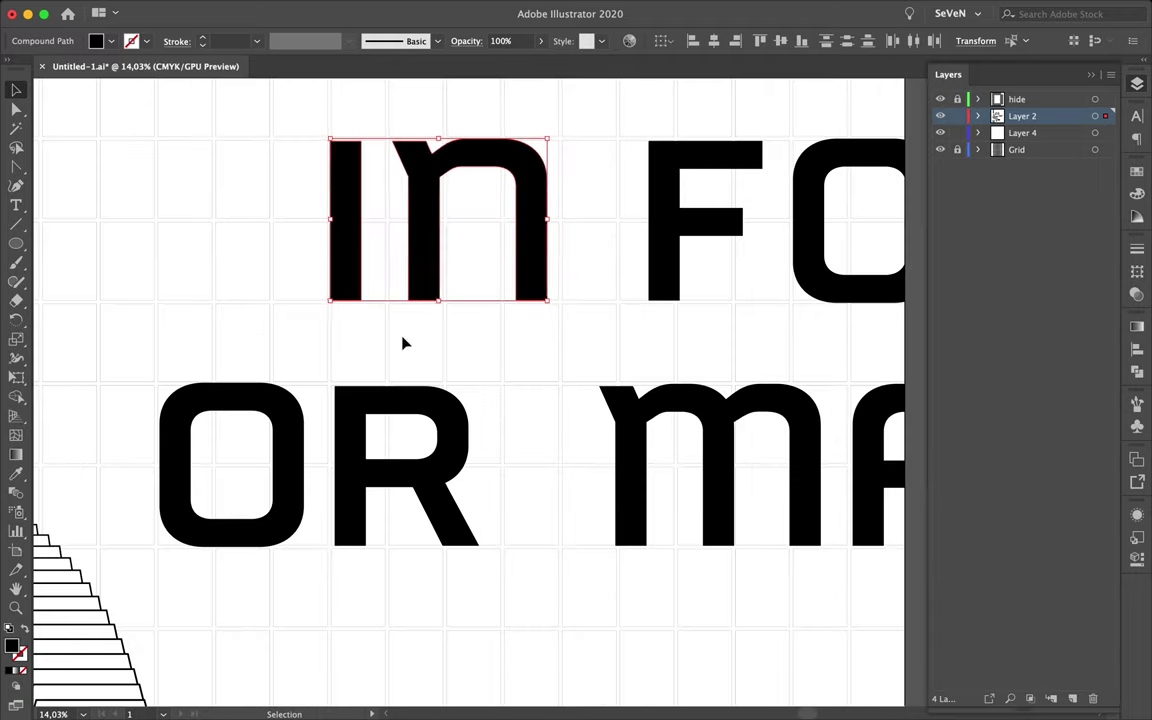
{"action": "left_click", "coordinate": [392, 413]}
{"action": "scroll", "coordinate": [450, 440], "scroll_direction": "down", "scroll_amount": 2}
{"action": "scroll", "coordinate": [530, 540], "scroll_direction": "down", "scroll_amount": 2}
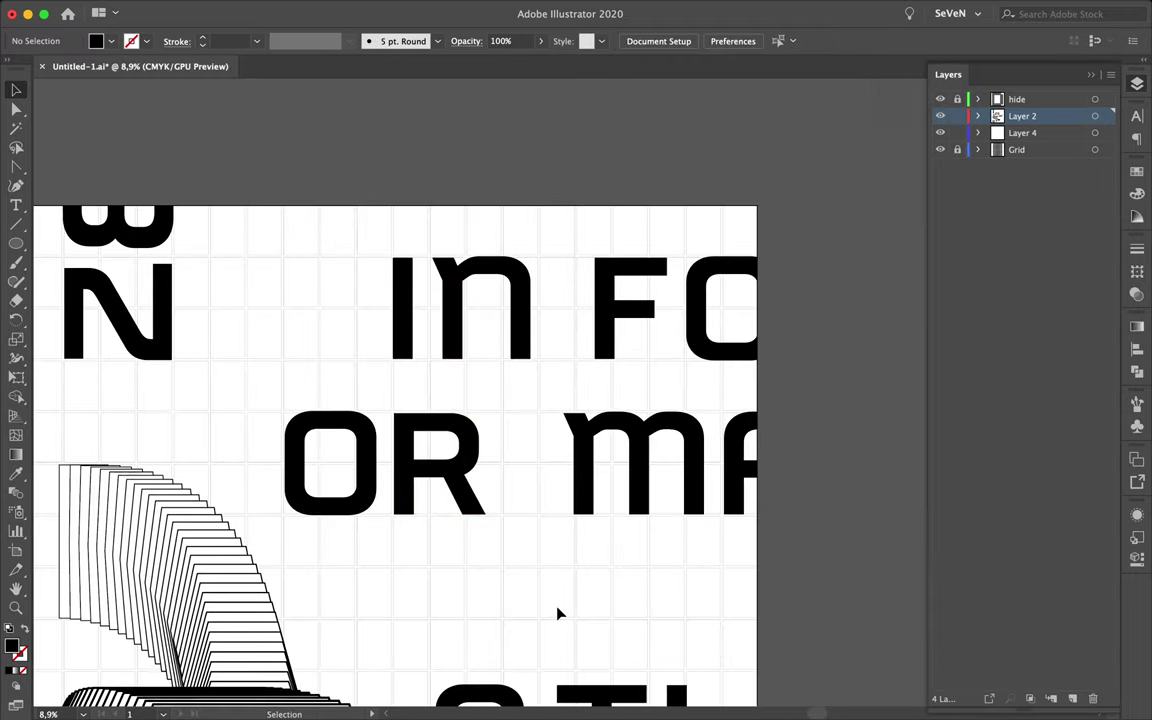
{"action": "scroll", "coordinate": [600, 585], "scroll_direction": "down", "scroll_amount": 1}
{"action": "scroll", "coordinate": [680, 560], "scroll_direction": "down", "scroll_amount": 3}
{"action": "left_click", "coordinate": [717, 562]}
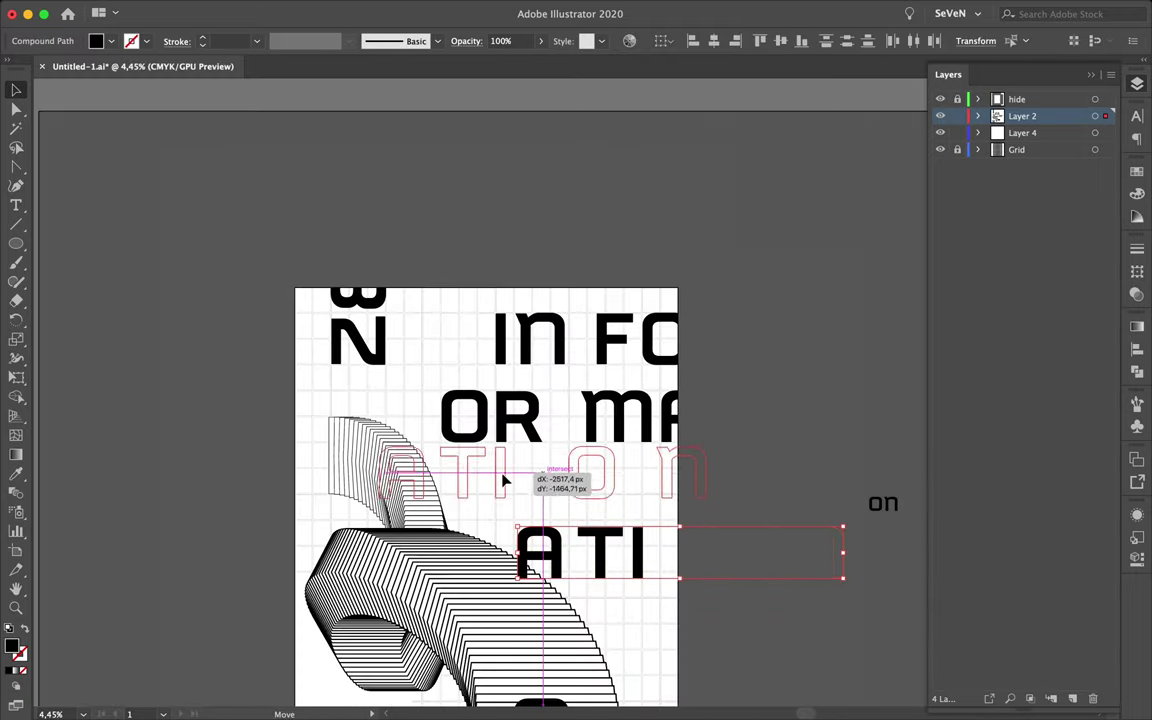
{"action": "left_click_drag", "start_coordinate": [569, 486], "coordinate": [507, 479]}
Step: Place the A to the left of TI on the third row
{"action": "scroll", "coordinate": [421, 493], "scroll_direction": "up", "scroll_amount": 1}
{"action": "scroll", "coordinate": [392, 487], "scroll_direction": "up", "scroll_amount": 2}
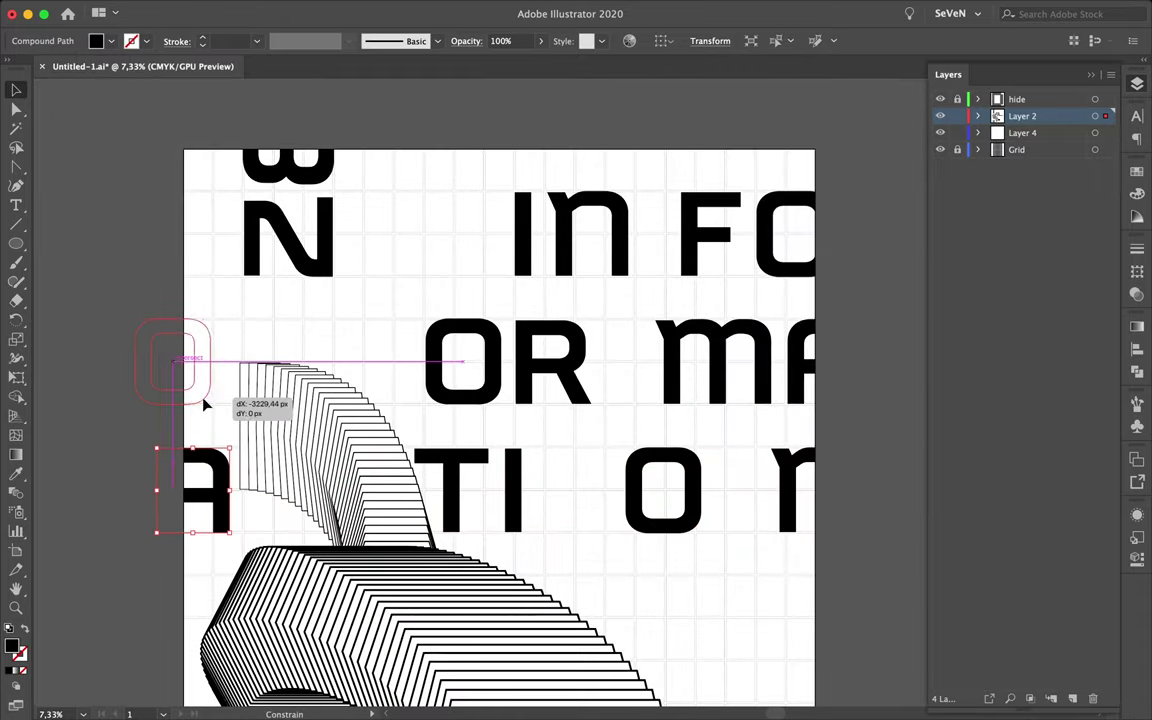
{"action": "scroll", "coordinate": [200, 391], "scroll_direction": "up", "scroll_amount": 3}
{"action": "scroll", "coordinate": [230, 480], "scroll_direction": "down", "scroll_amount": 2}
{"action": "left_click_drag", "start_coordinate": [212, 503], "coordinate": [296, 510]}
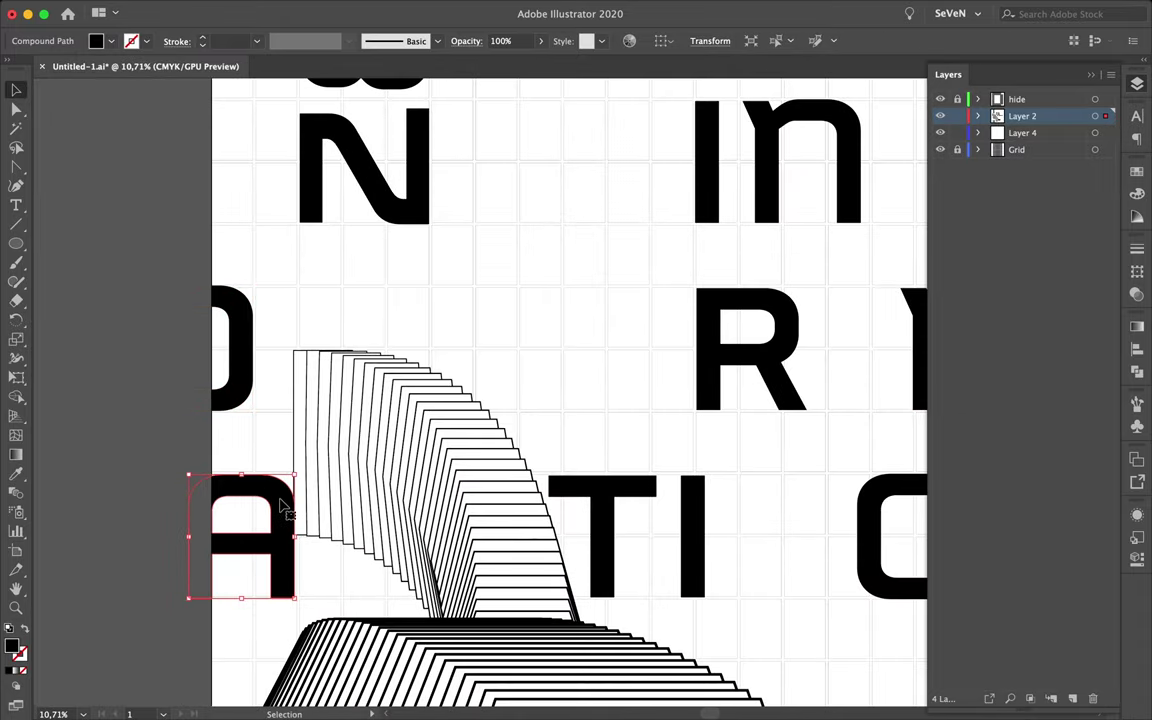
{"action": "scroll", "coordinate": [240, 498], "scroll_direction": "up", "scroll_amount": 2}
{"action": "scroll", "coordinate": [555, 501], "scroll_direction": "down", "scroll_amount": 3}
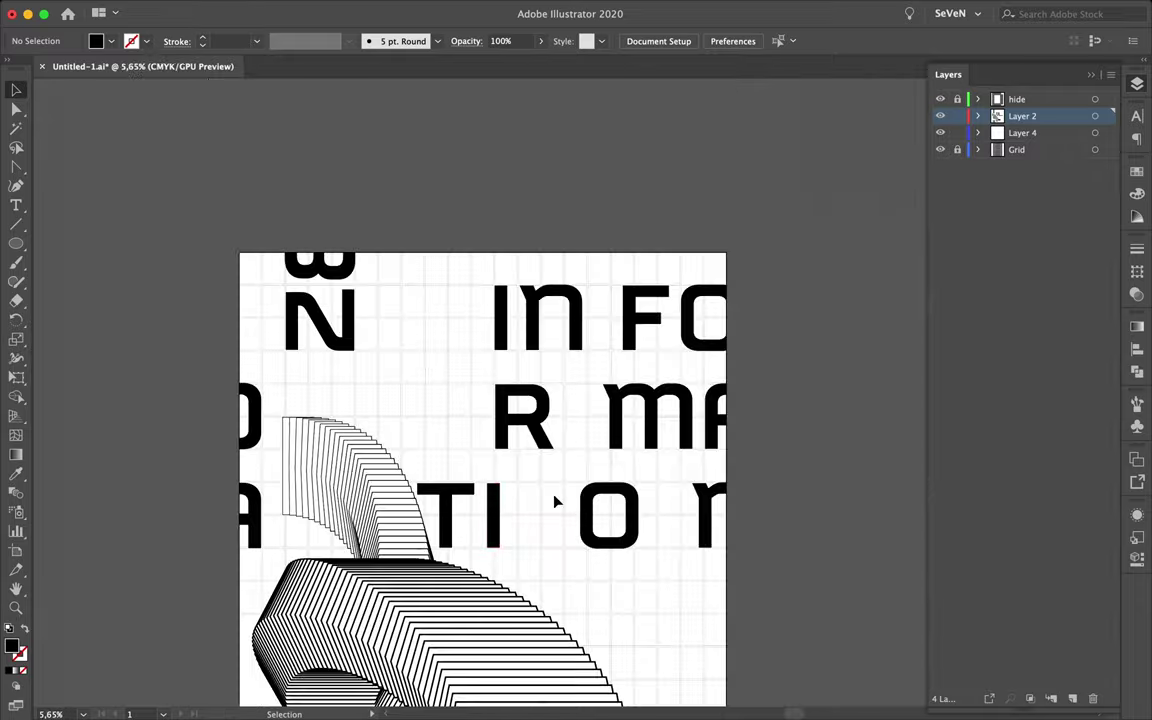
{"action": "scroll", "coordinate": [555, 501], "scroll_direction": "up", "scroll_amount": 2}
{"action": "left_click", "coordinate": [506, 514]}
{"action": "scroll", "coordinate": [506, 514], "scroll_direction": "up", "scroll_amount": 3}
{"action": "scroll", "coordinate": [506, 514], "scroll_direction": "down", "scroll_amount": 4}
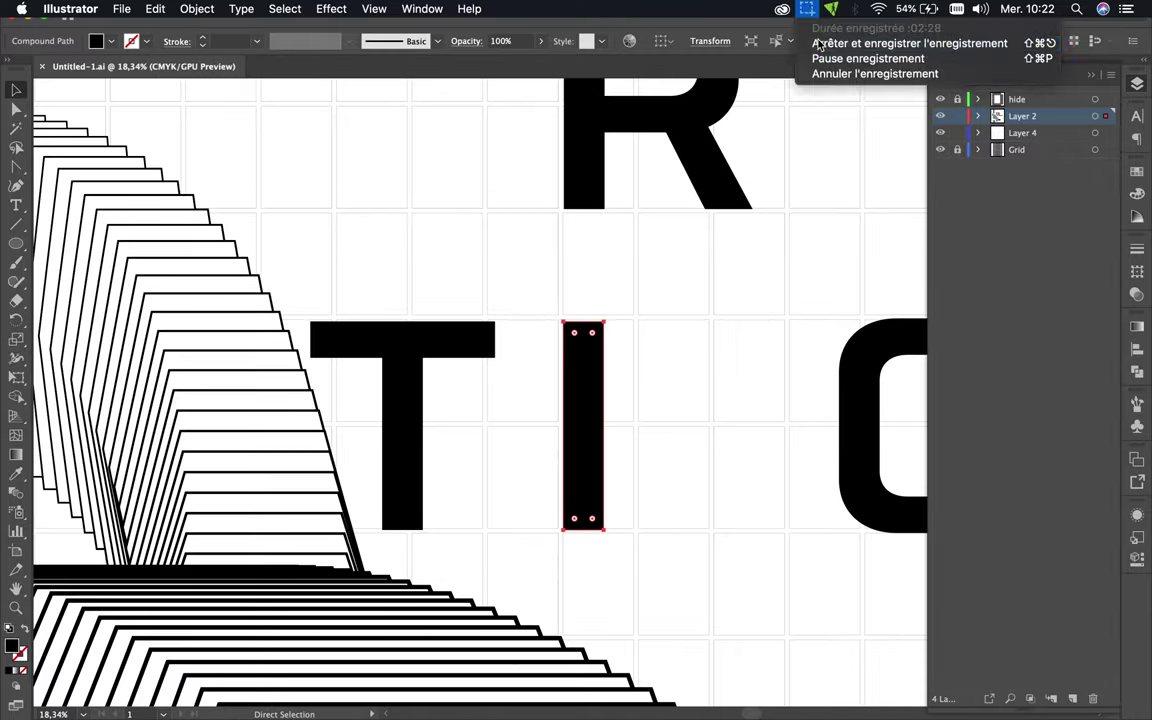
{"action": "scroll", "coordinate": [660, 418], "scroll_direction": "down", "scroll_amount": 1}
Step: Move the O into the third row beside TI and draw a small rectangle near it
{"action": "left_click_drag", "start_coordinate": [408, 155], "coordinate": [360, 141]}
{"action": "key", "text": "ctrl+z"}
{"action": "left_click_drag", "start_coordinate": [713, 198], "coordinate": [764, 373]}
{"action": "scroll", "coordinate": [764, 373], "scroll_direction": "up", "scroll_amount": 2}
{"action": "scroll", "coordinate": [756, 297], "scroll_direction": "down", "scroll_amount": 1}
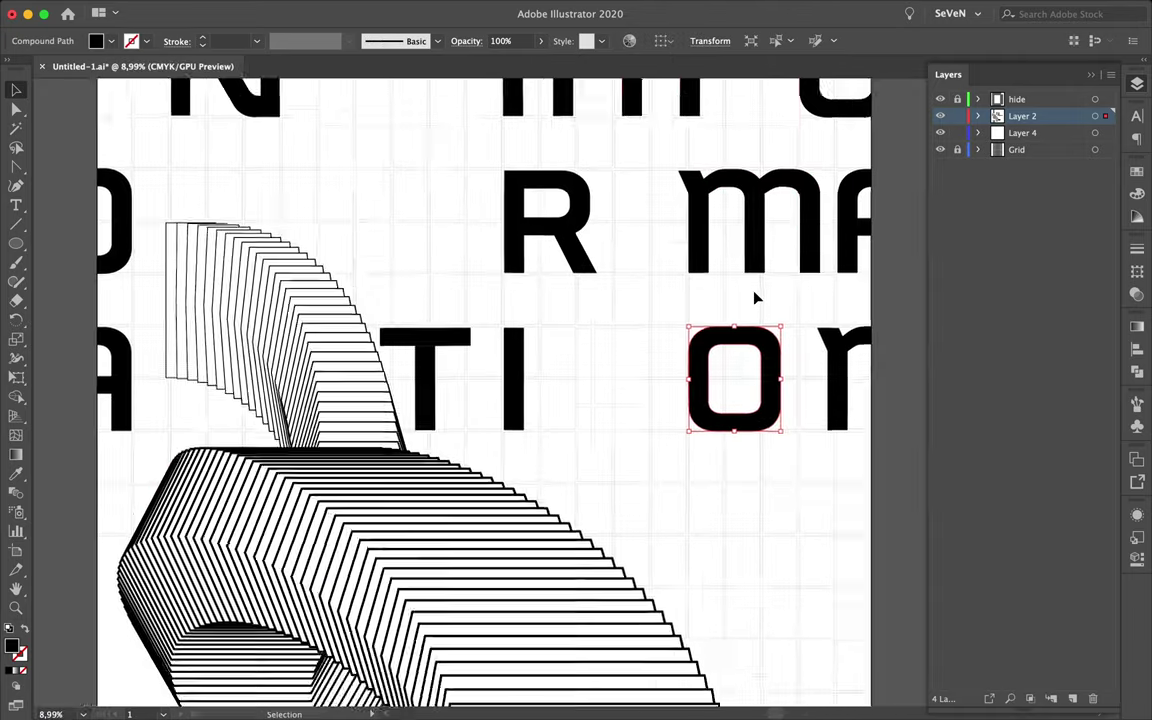
{"action": "scroll", "coordinate": [756, 297], "scroll_direction": "down", "scroll_amount": 1}
{"action": "left_click", "coordinate": [650, 203]}
{"action": "scroll", "coordinate": [650, 203], "scroll_direction": "down", "scroll_amount": 2}
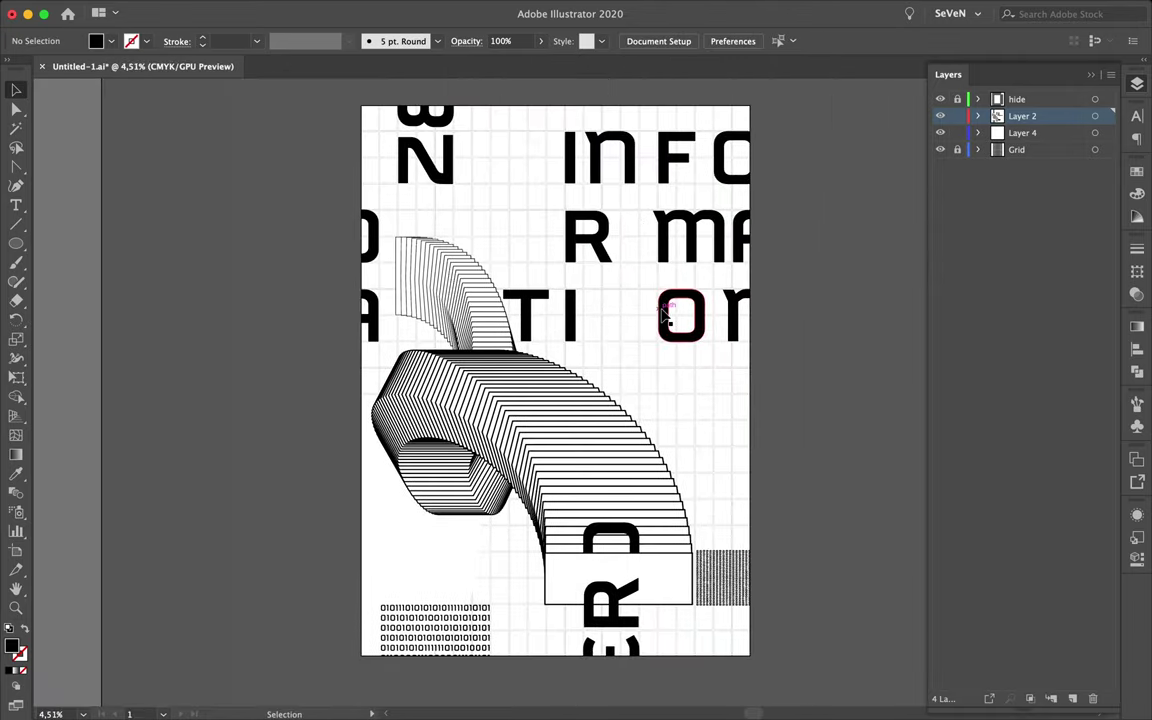
{"action": "scroll", "coordinate": [665, 316], "scroll_direction": "up", "scroll_amount": 1}
{"action": "key", "text": "m"}
{"action": "left_click_drag", "start_coordinate": [686, 427], "coordinate": [704, 450]}
Step: Fill the new rectangle with teal C74 M0 Y54 K0 and nudge it upward
{"action": "left_click", "coordinate": [990, 164]}
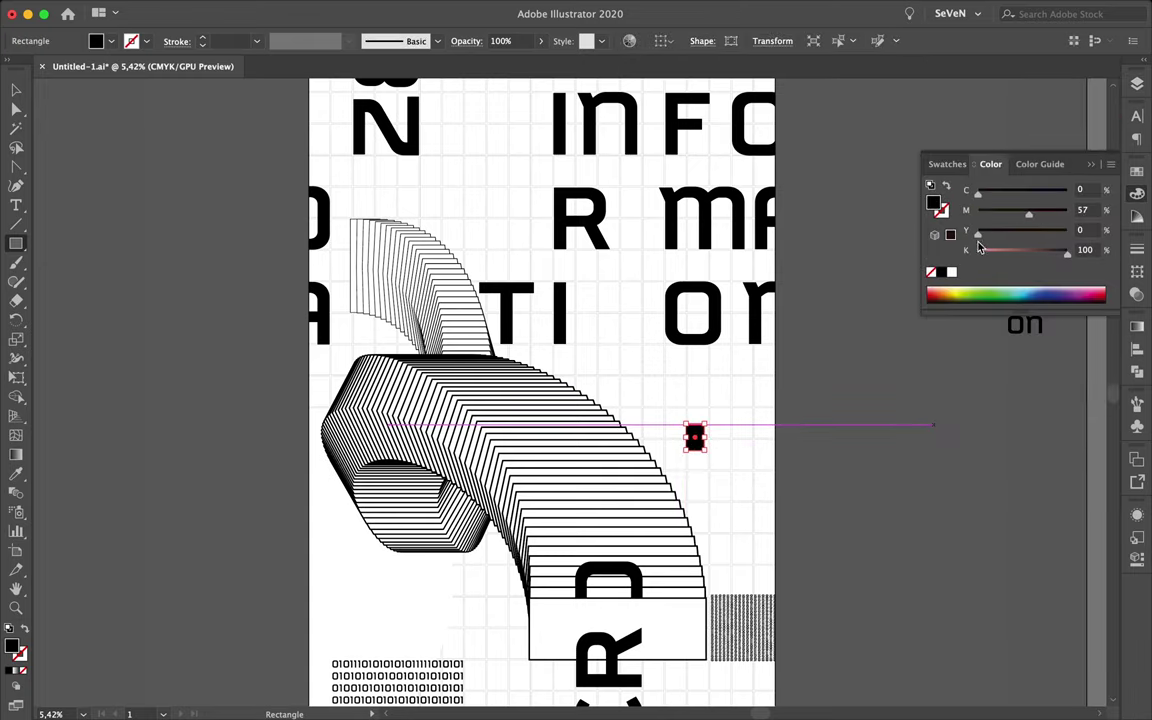
{"action": "scroll", "coordinate": [753, 429], "scroll_direction": "up", "scroll_amount": 5}
{"action": "left_click", "coordinate": [1038, 294]}
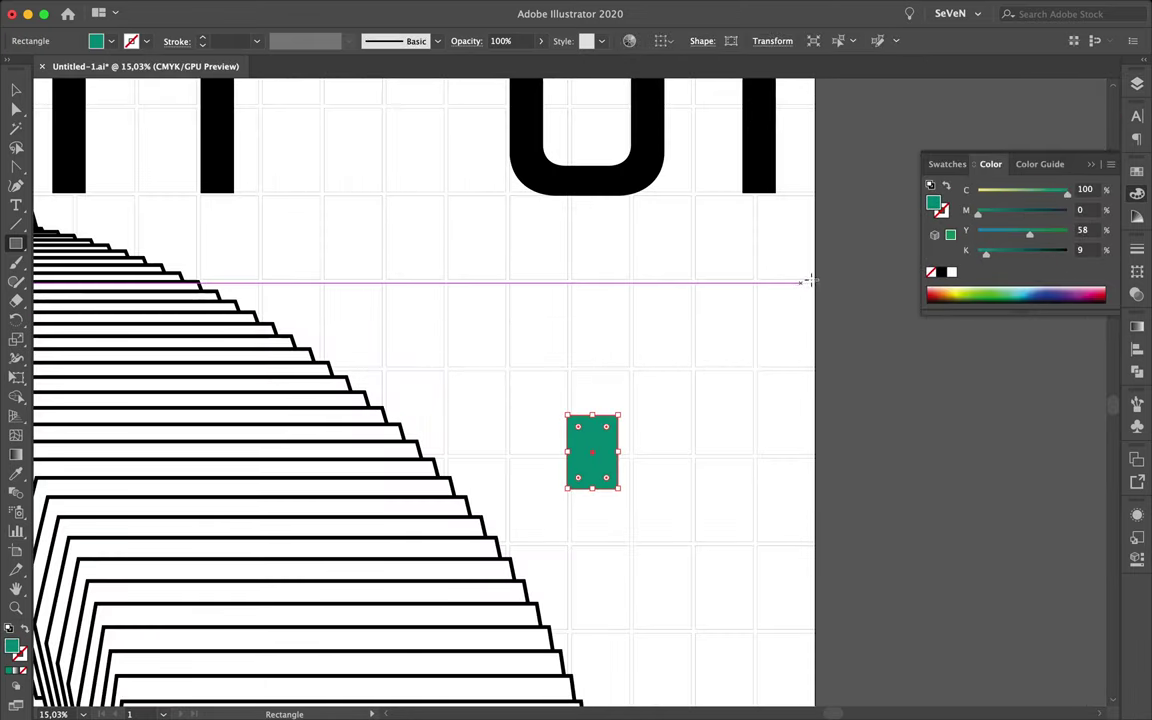
{"action": "key", "text": "v"}
{"action": "mouse_move", "coordinate": [607, 450]}
{"action": "left_mouse_down"}
{"action": "mouse_move", "coordinate": [607, 404]}
{"action": "mouse_move", "coordinate": [648, 400]}
{"action": "left_mouse_up"}
Step: Narrow the teal rectangle into a thin upright bar and place it on a grid line
{"action": "scroll", "coordinate": [630, 404], "scroll_direction": "up", "scroll_amount": 3}
{"action": "scroll", "coordinate": [650, 465], "scroll_direction": "up", "scroll_amount": 5}
{"action": "left_click_drag", "start_coordinate": [641, 192], "coordinate": [641, 150]}
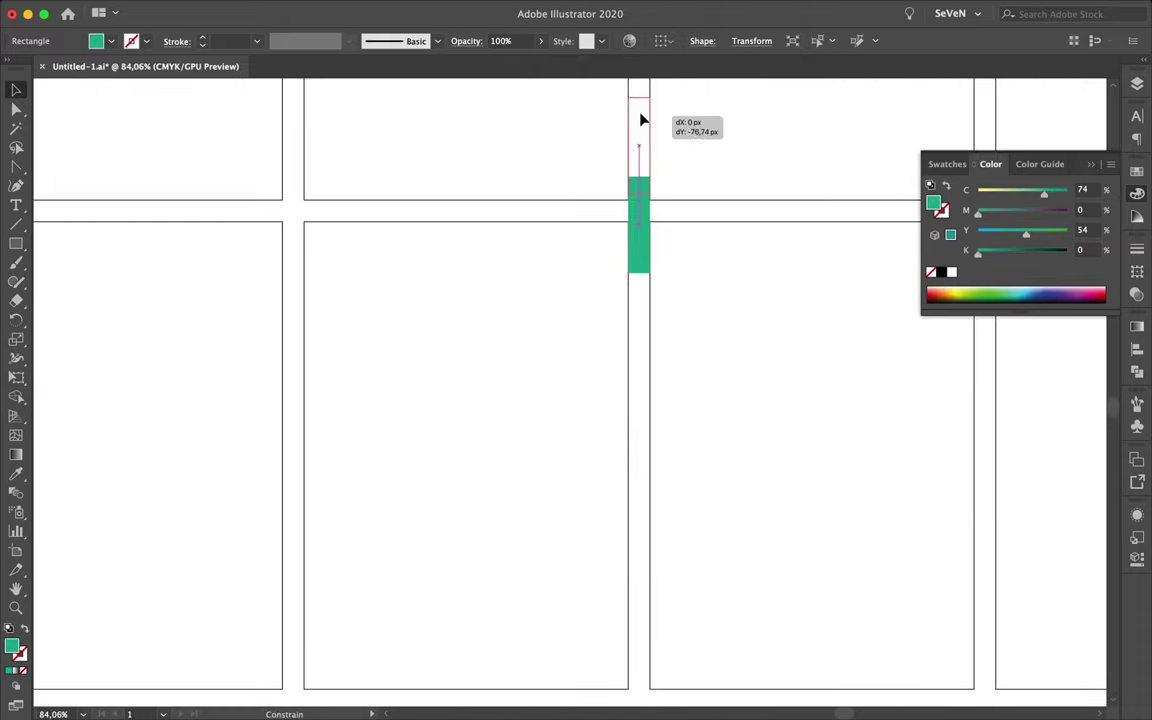
{"action": "scroll", "coordinate": [340, 295], "scroll_direction": "down", "scroll_amount": 5}
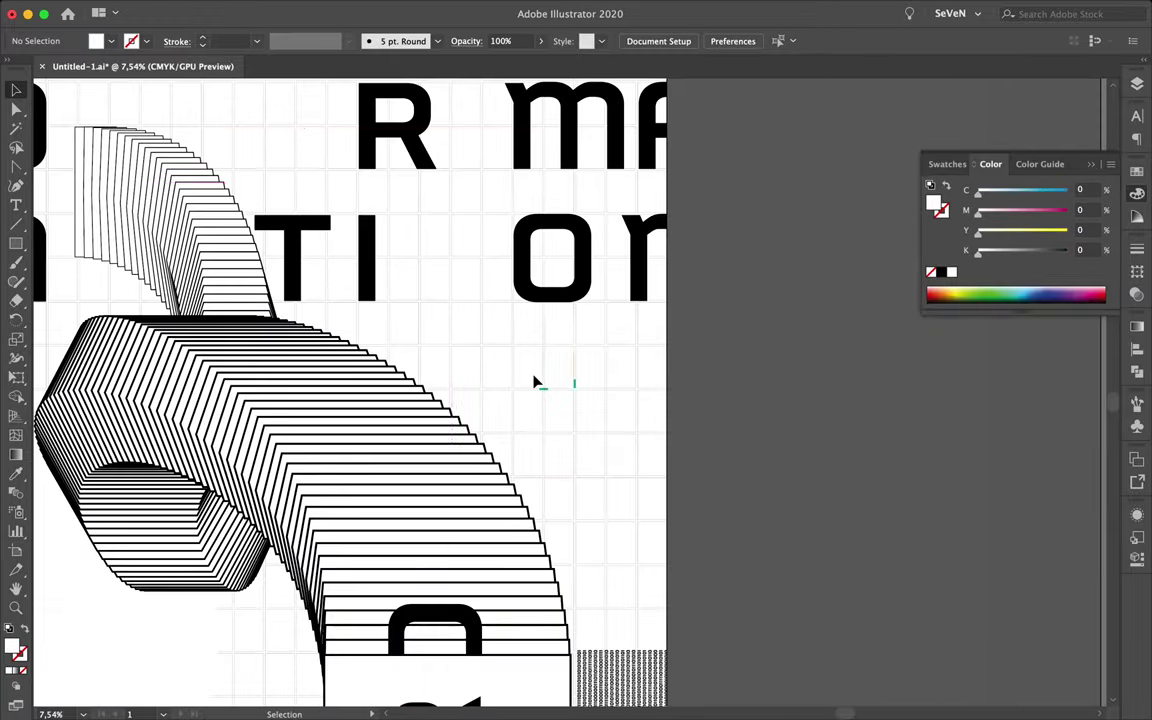
{"action": "left_click_drag", "start_coordinate": [531, 362], "coordinate": [456, 221]}
{"action": "scroll", "coordinate": [452, 225], "scroll_direction": "up", "scroll_amount": 5}
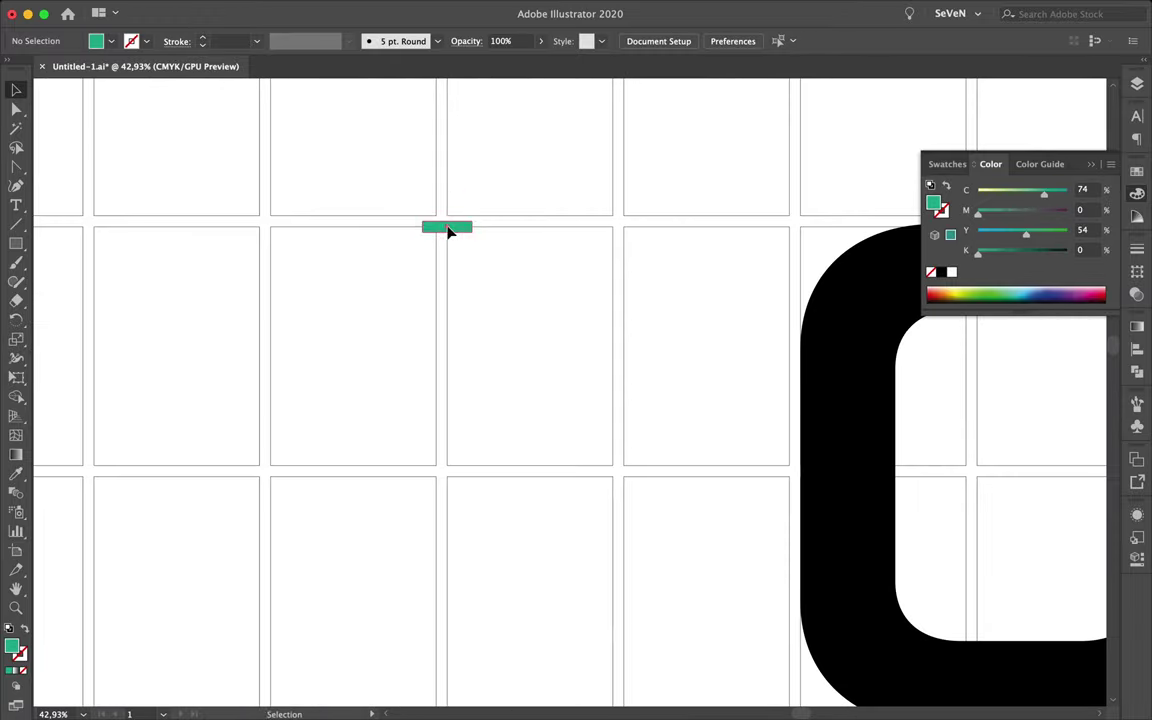
{"action": "scroll", "coordinate": [462, 228], "scroll_direction": "down", "scroll_amount": 5}
Step: Eyedropper the teal from the bar onto the O
{"action": "left_click", "coordinate": [598, 385]}
{"action": "key", "text": "i"}
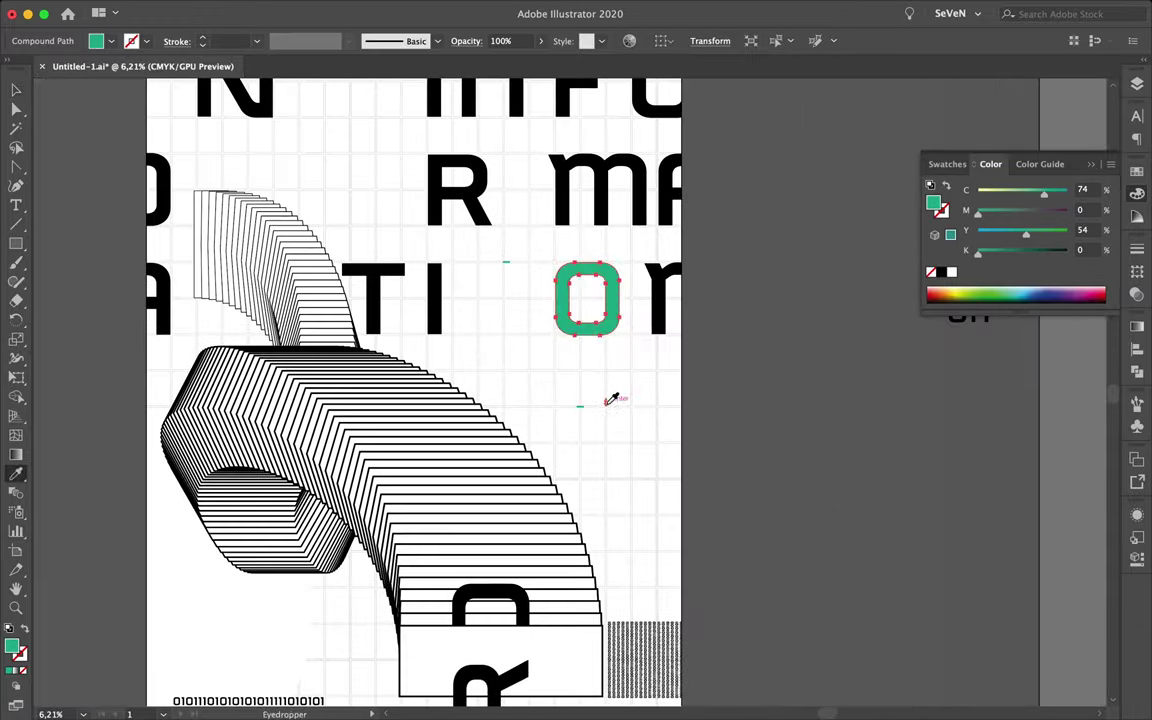
{"action": "scroll", "coordinate": [465, 402], "scroll_direction": "up", "scroll_amount": 2}
{"action": "scroll", "coordinate": [465, 402], "scroll_direction": "down", "scroll_amount": 3}
{"action": "left_click", "coordinate": [283, 265]}
{"action": "left_click", "coordinate": [483, 283]}
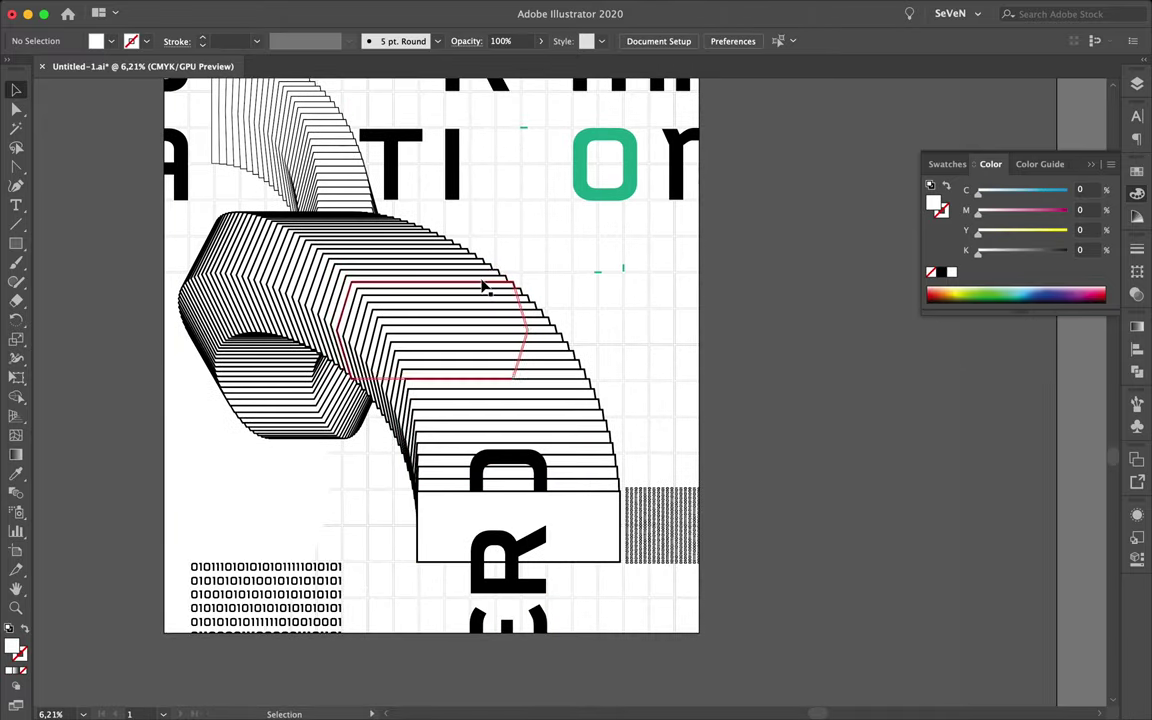
Step: In the isolated ribbon group, paint one slice teal and move the rear slice about 146 px left
{"action": "double_click", "coordinate": [483, 283]}
{"action": "left_click", "coordinate": [320, 175]}
{"action": "key", "text": "v"}
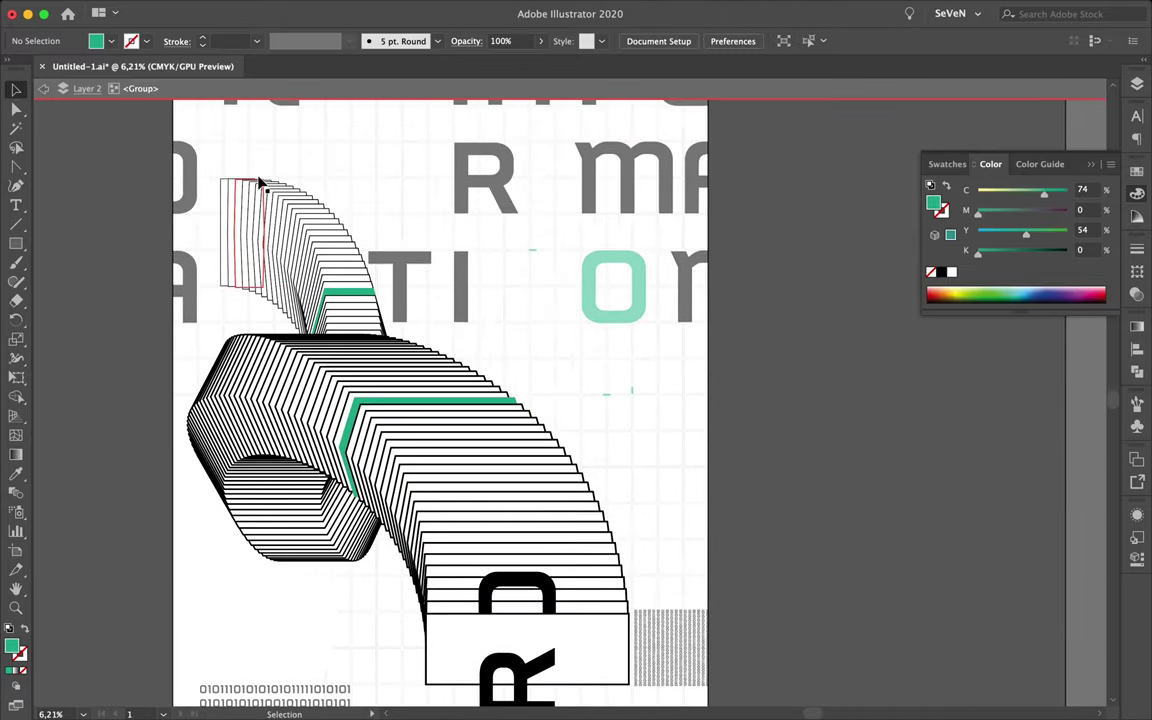
{"action": "scroll", "coordinate": [255, 190], "scroll_direction": "up", "scroll_amount": 3}
{"action": "left_click", "coordinate": [252, 175]}
{"action": "scroll", "coordinate": [255, 210], "scroll_direction": "up", "scroll_amount": 1}
{"action": "mouse_move", "coordinate": [255, 207]}
{"action": "left_mouse_down"}
{"action": "mouse_move", "coordinate": [109, 208]}
{"action": "mouse_move", "coordinate": [123, 210]}
{"action": "left_mouse_up"}
Step: Pick left-end ribbon slices via the Layers panel and shift one slice upward out of line
{"action": "left_click_drag", "start_coordinate": [226, 185], "coordinate": [103, 180]}
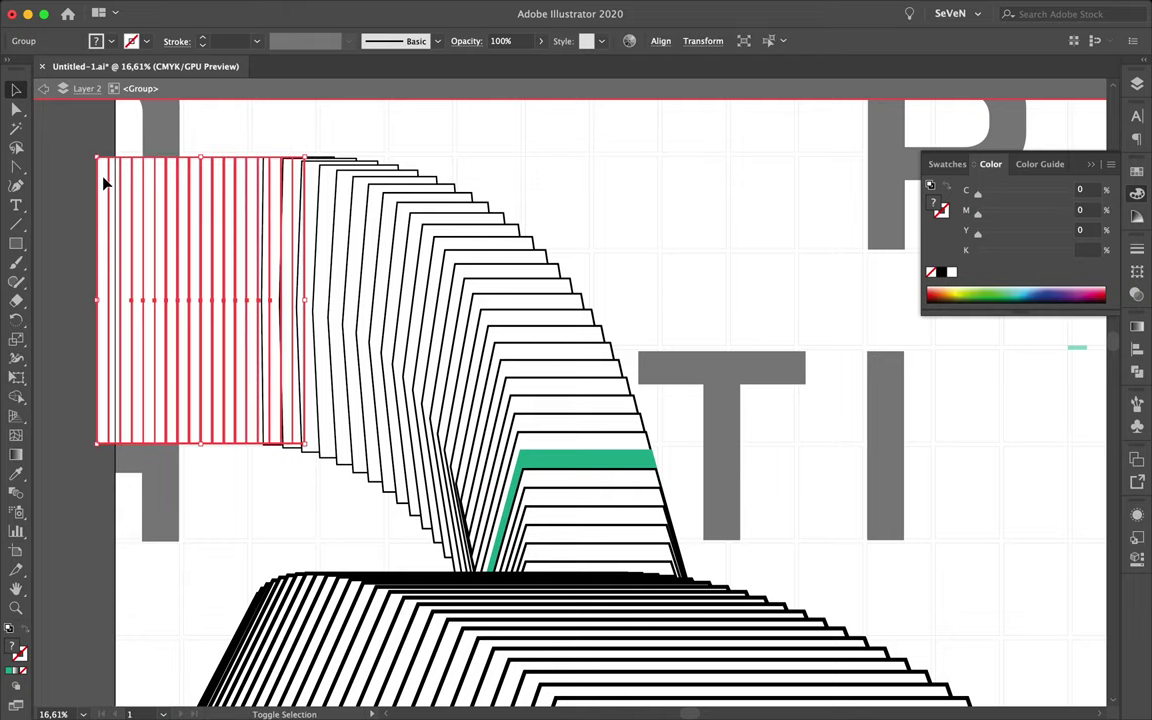
{"action": "key", "text": "F7"}
{"action": "left_click_drag", "start_coordinate": [1049, 673], "coordinate": [1049, 676]}
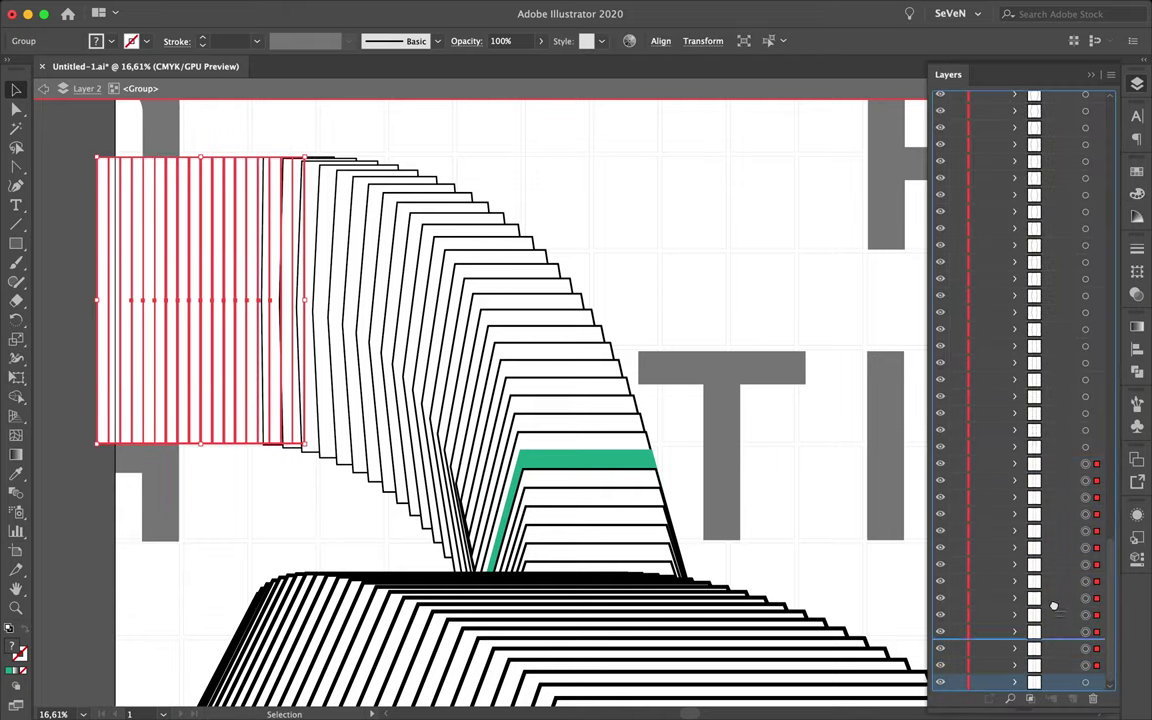
{"action": "left_click", "coordinate": [705, 295]}
{"action": "scroll", "coordinate": [326, 244], "scroll_direction": "down", "scroll_amount": 2}
{"action": "left_click", "coordinate": [326, 245]}
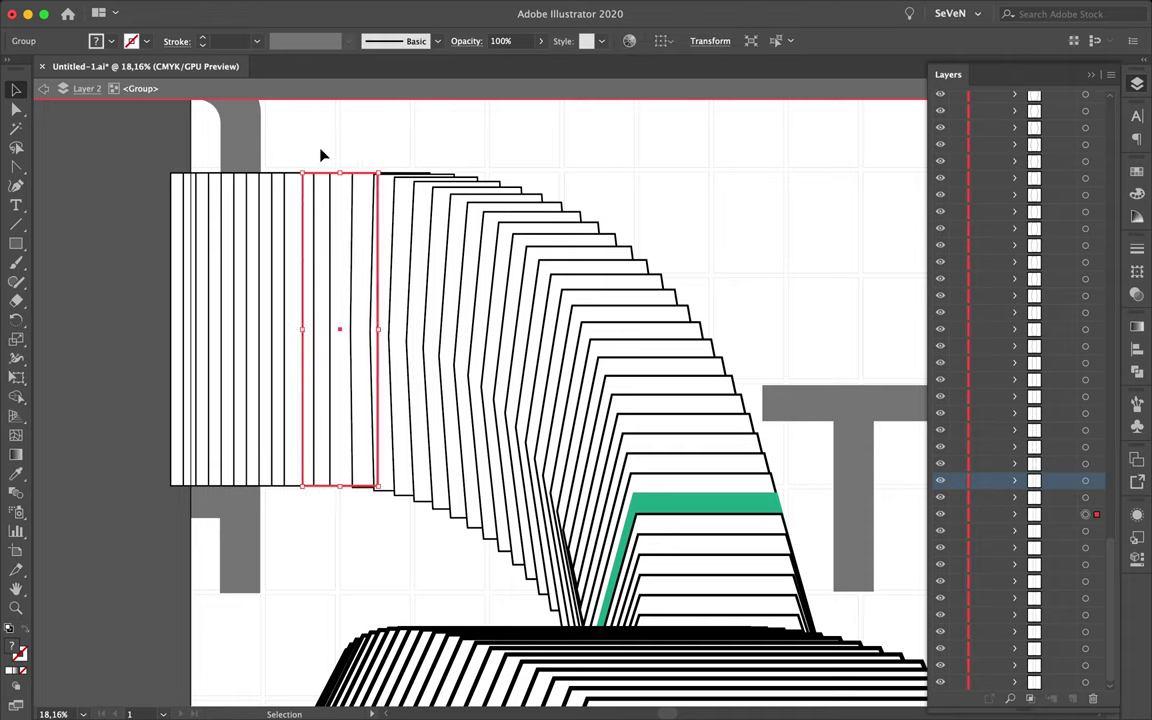
{"action": "scroll", "coordinate": [613, 368], "scroll_direction": "down", "scroll_amount": 3}
{"action": "scroll", "coordinate": [613, 368], "scroll_direction": "up", "scroll_amount": 2}
{"action": "left_click_drag", "start_coordinate": [277, 241], "coordinate": [277, 232]}
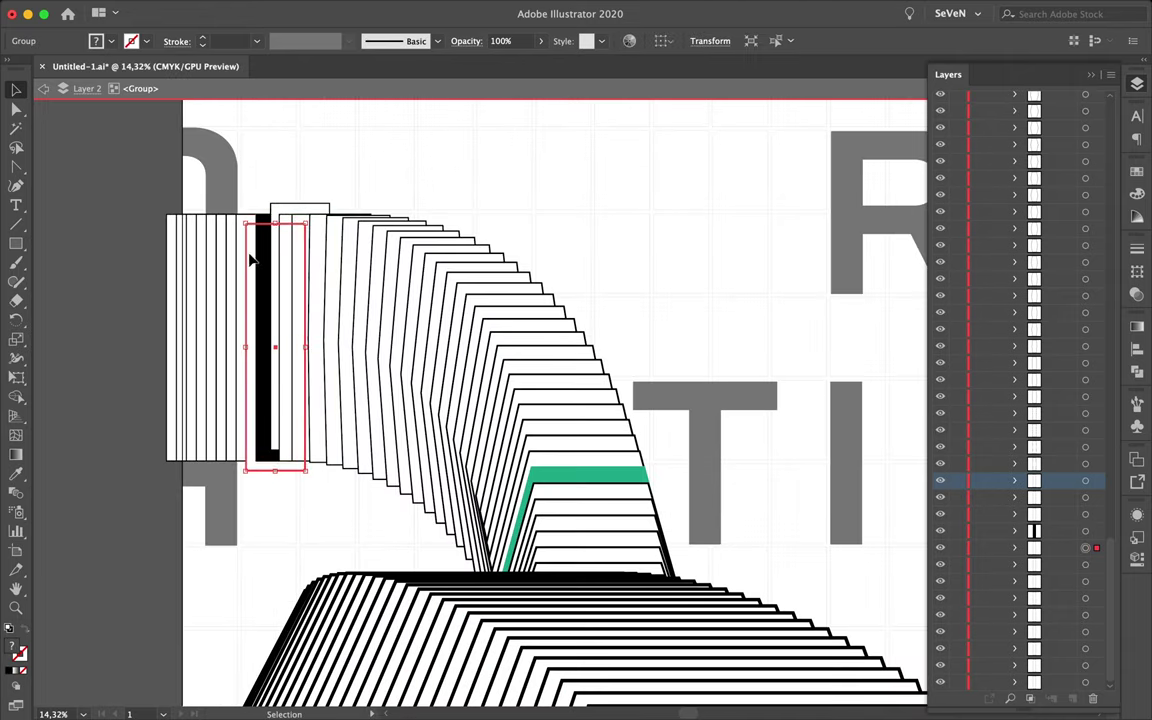
{"action": "left_click", "coordinate": [195, 391]}
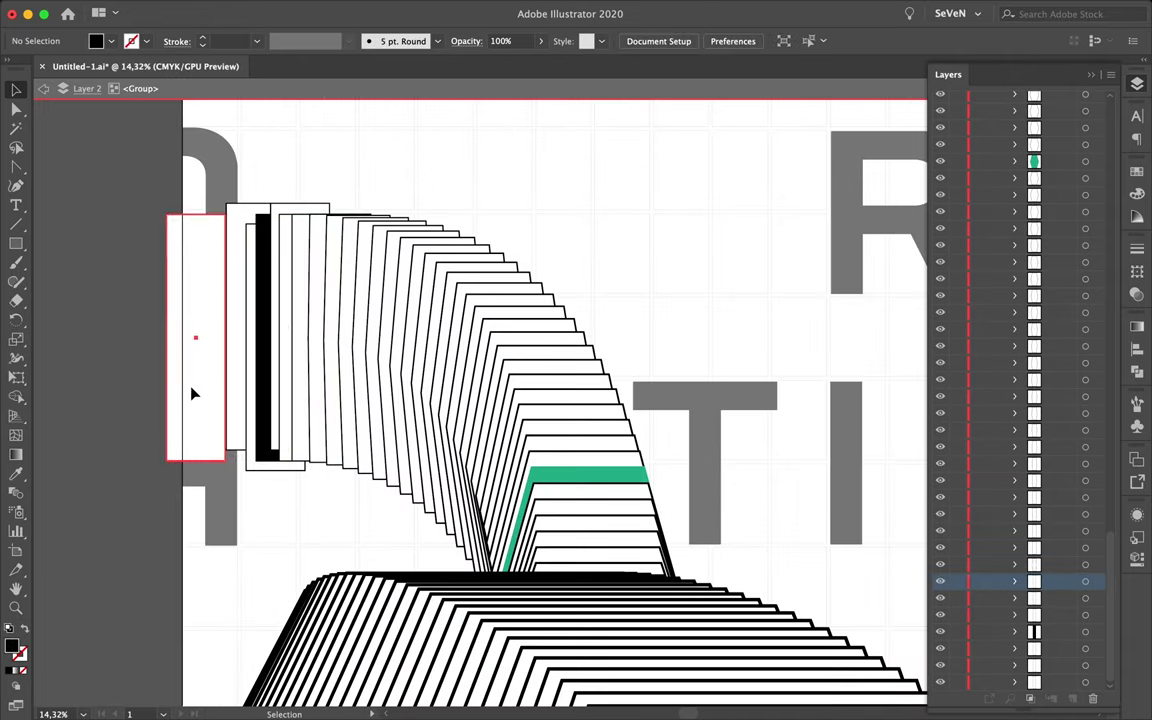
Step: Exit and re-enter the ribbon group, then try pulling a slice upward
{"action": "double_click", "coordinate": [563, 278]}
{"action": "scroll", "coordinate": [563, 278], "scroll_direction": "down", "scroll_amount": 1}
{"action": "left_click", "coordinate": [167, 367]}
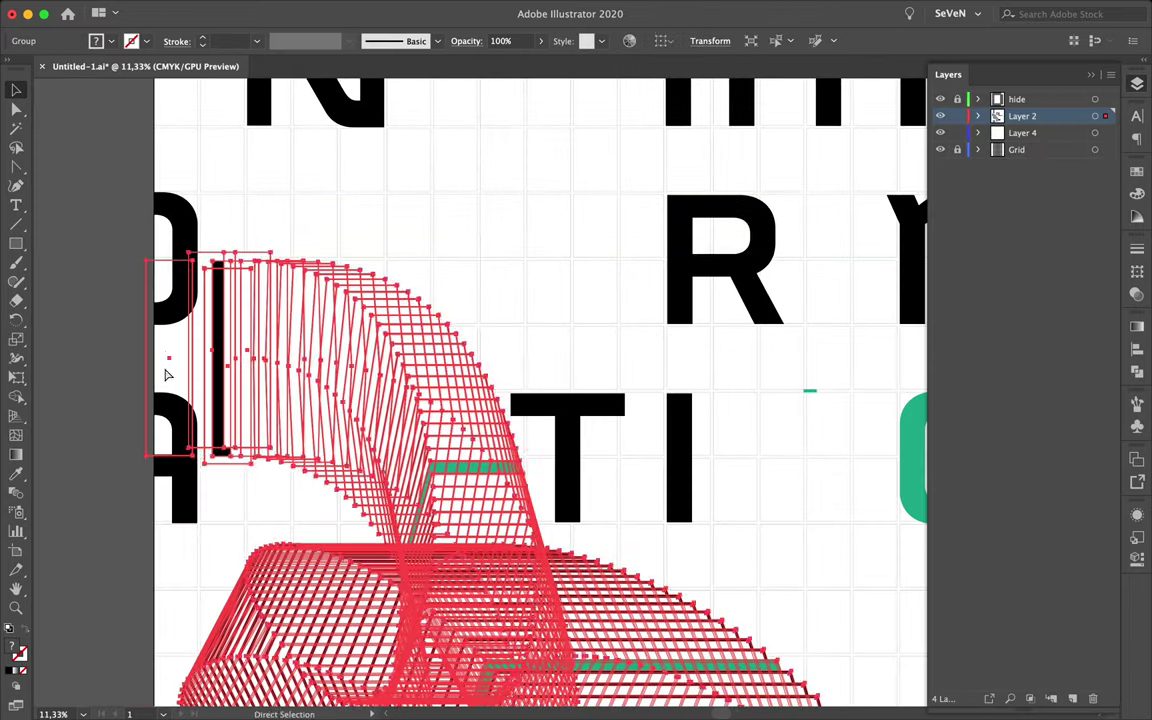
{"action": "double_click", "coordinate": [153, 358]}
{"action": "key", "text": "Escape"}
{"action": "scroll", "coordinate": [440, 221], "scroll_direction": "up", "scroll_amount": 3}
{"action": "scroll", "coordinate": [442, 218], "scroll_direction": "down", "scroll_amount": 6}
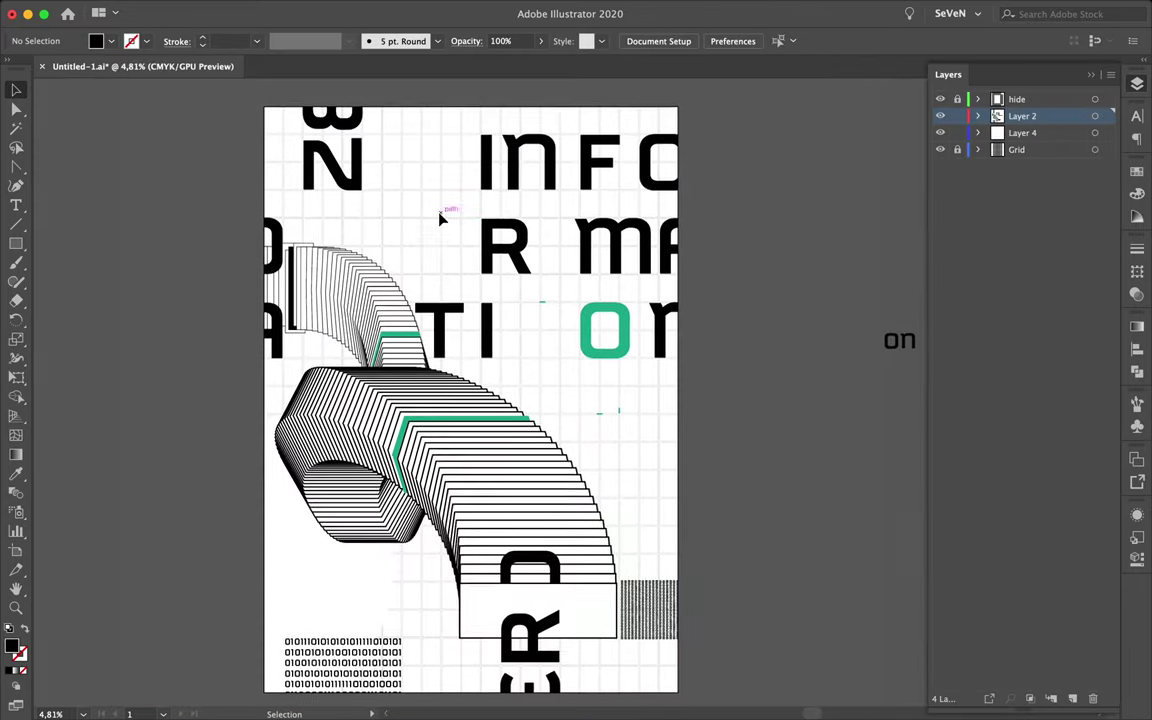
{"action": "scroll", "coordinate": [655, 578], "scroll_direction": "down", "scroll_amount": 1}
{"action": "left_click_drag", "start_coordinate": [660, 585], "coordinate": [435, 182]}
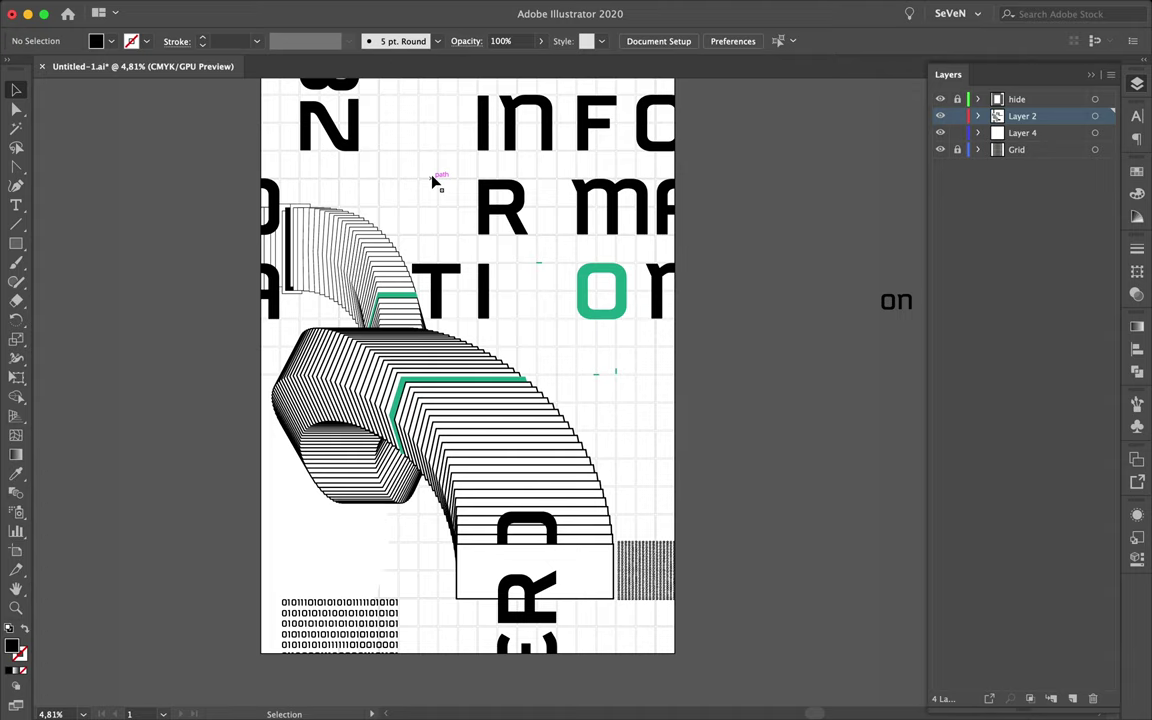
{"action": "scroll", "coordinate": [465, 463], "scroll_direction": "up", "scroll_amount": 2}
Step: Pull a hexagon slice about 204 px left, offset a lower slice, and exit isolation
{"action": "left_click", "coordinate": [260, 509]}
{"action": "double_click", "coordinate": [260, 509]}
{"action": "left_click_drag", "start_coordinate": [262, 509], "coordinate": [245, 510]}
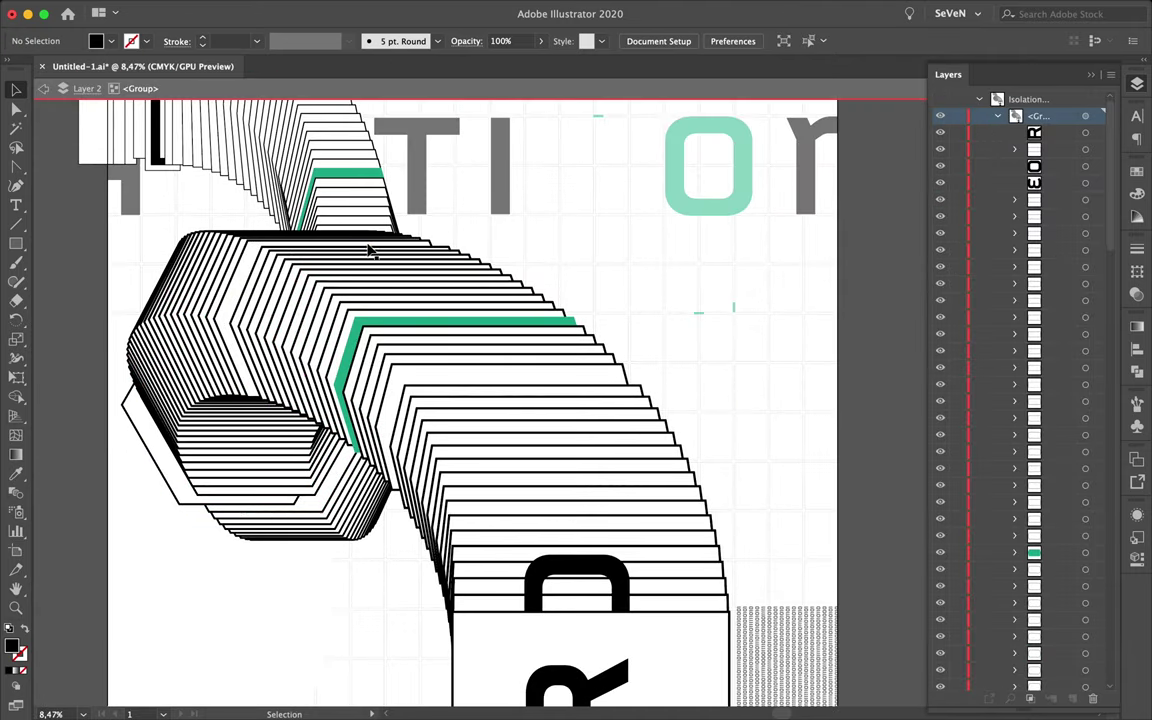
{"action": "left_click", "coordinate": [334, 175]}
{"action": "scroll", "coordinate": [540, 468], "scroll_direction": "right", "scroll_amount": 2}
{"action": "scroll", "coordinate": [690, 400], "scroll_direction": "down", "scroll_amount": 5}
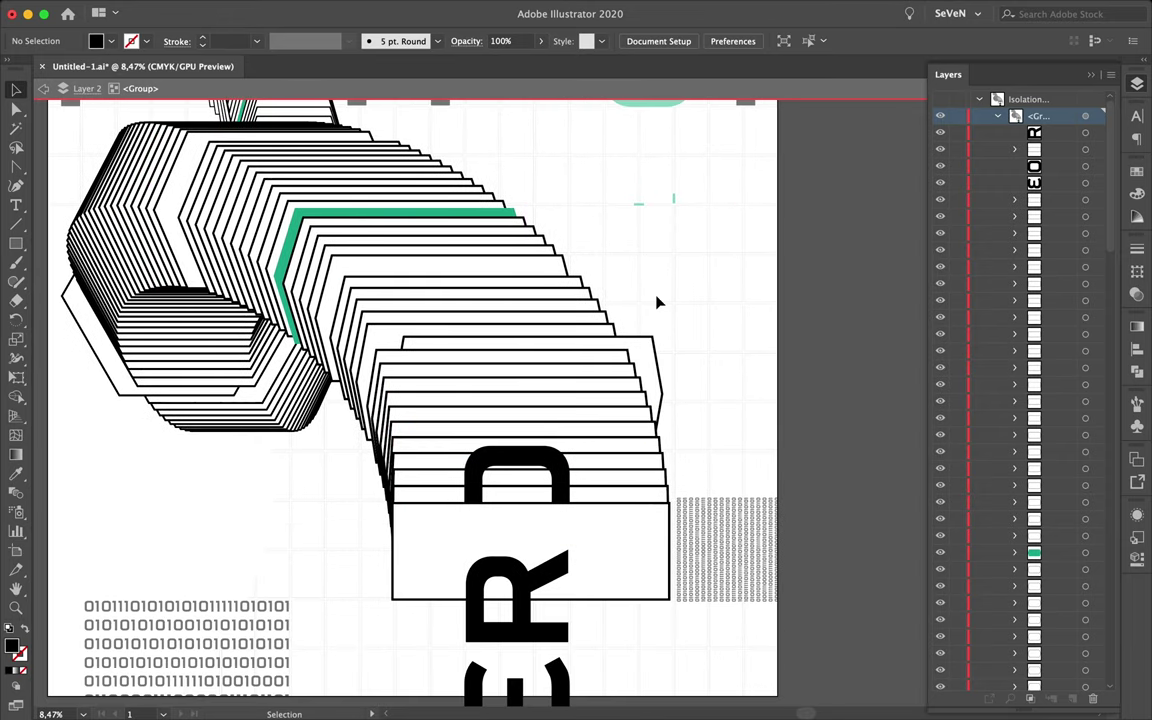
{"action": "scroll", "coordinate": [657, 301], "scroll_direction": "down", "scroll_amount": 3}
{"action": "key", "text": "Escape"}
{"action": "scroll", "coordinate": [710, 260], "scroll_direction": "up", "scroll_amount": 5}
{"action": "scroll", "coordinate": [710, 260], "scroll_direction": "down", "scroll_amount": 2}
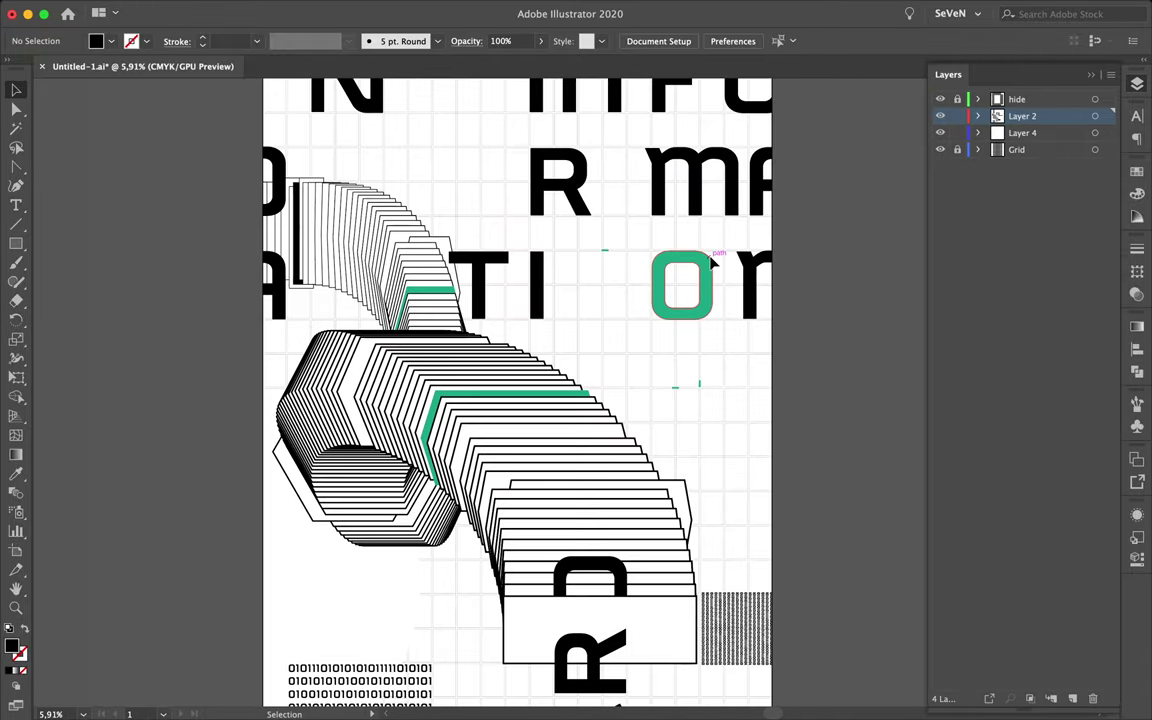
Step: Set the 15 to Thin weight, enlarge and stretch it, and place it below the O
{"action": "scroll", "coordinate": [711, 262], "scroll_direction": "down", "scroll_amount": 2}
{"action": "scroll", "coordinate": [711, 262], "scroll_direction": "down", "scroll_amount": 1}
{"action": "scroll", "coordinate": [733, 373], "scroll_direction": "up", "scroll_amount": 2}
{"action": "key", "text": "t"}
{"action": "left_click", "coordinate": [703, 371]}
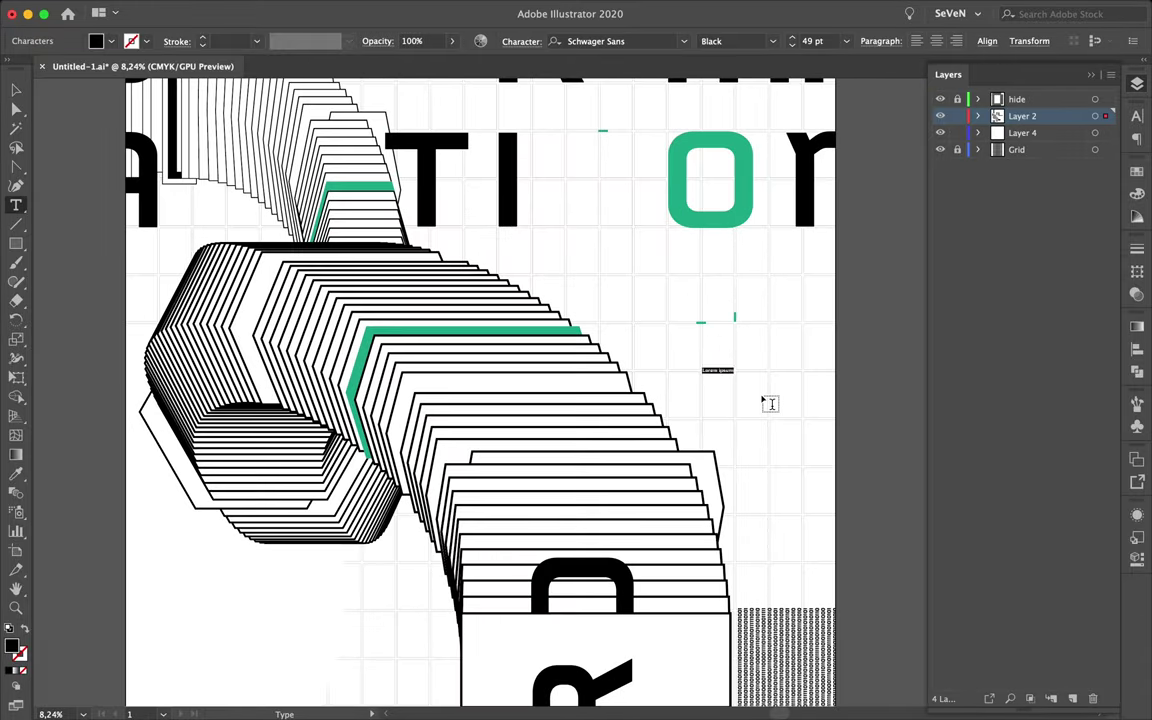
{"action": "type", "text": "15"}
{"action": "left_click", "coordinate": [1137, 115]}
{"action": "left_click", "coordinate": [1107, 133]}
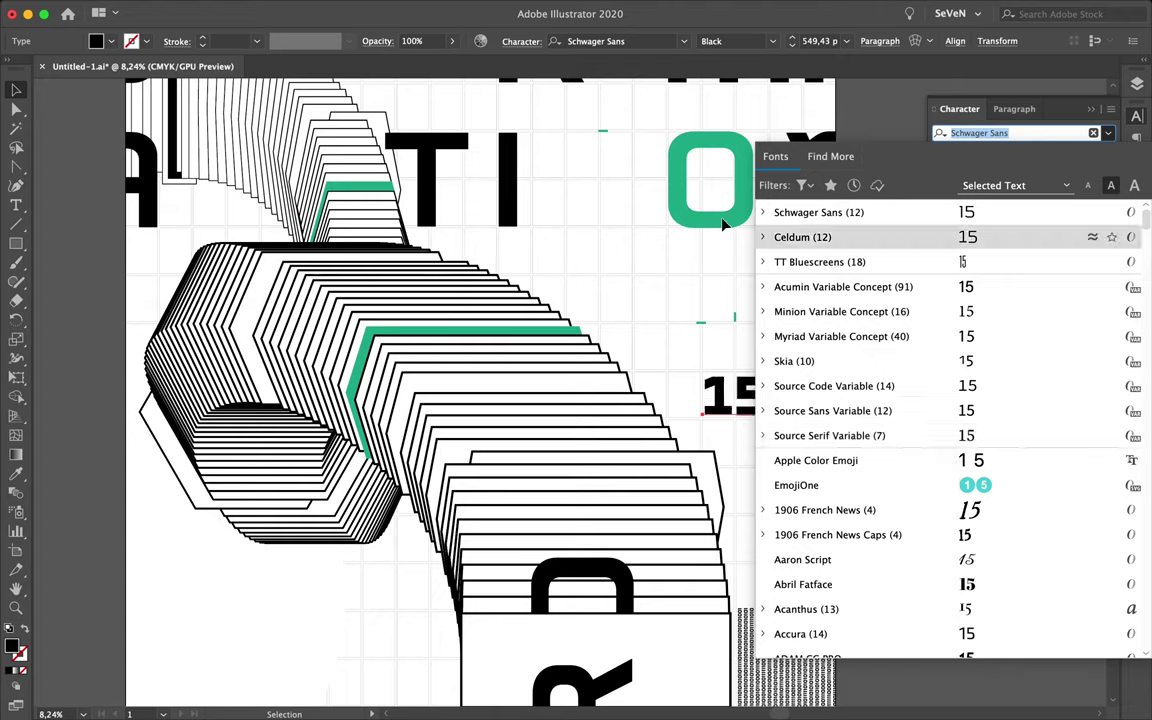
{"action": "left_click", "coordinate": [959, 171]}
{"action": "left_click_drag", "start_coordinate": [638, 257], "coordinate": [641, 173]}
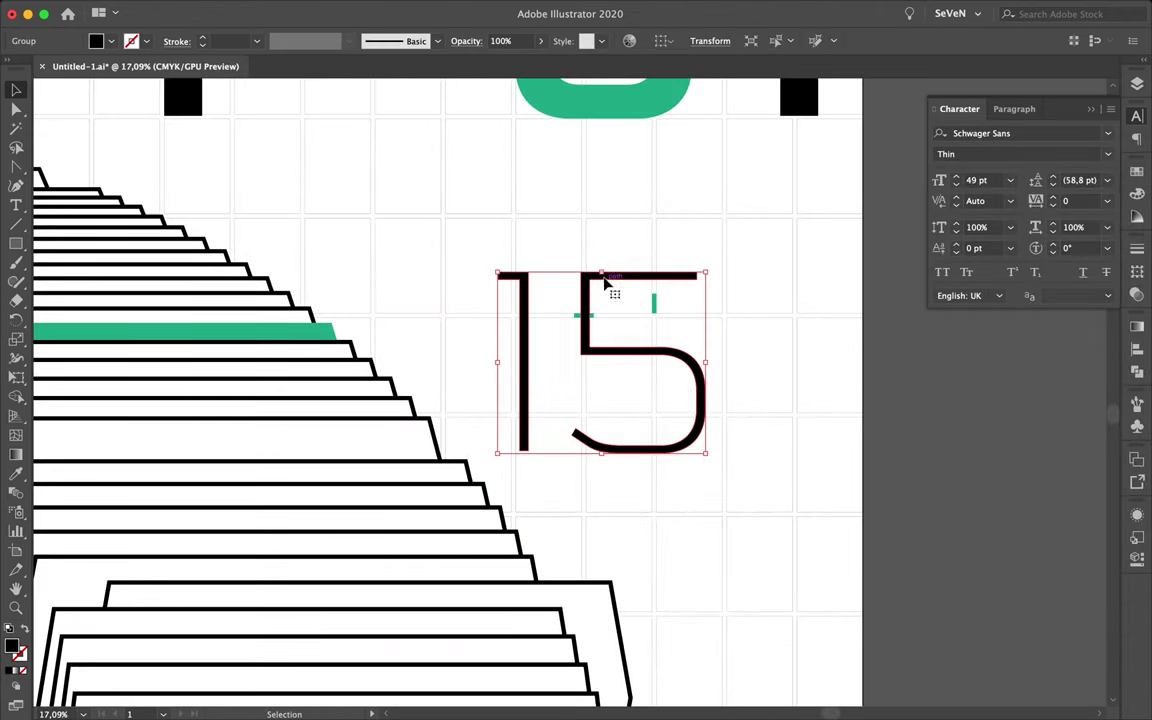
{"action": "left_click_drag", "start_coordinate": [600, 450], "coordinate": [614, 513]}
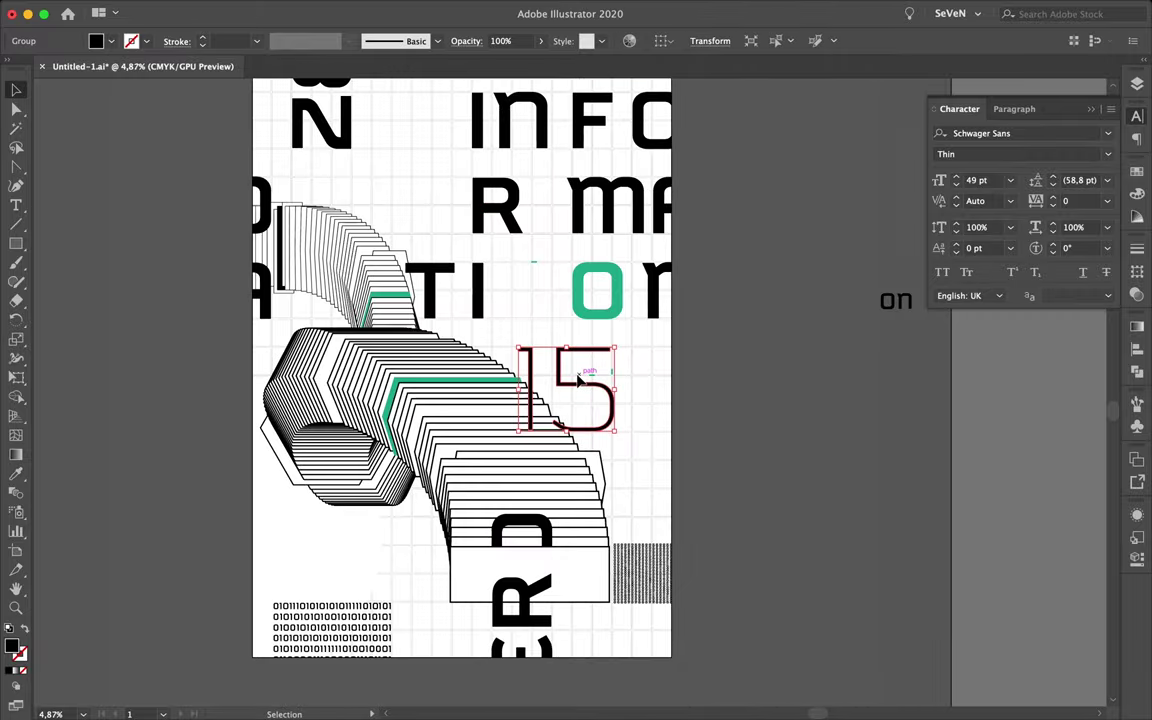
{"action": "mouse_move", "coordinate": [614, 513]}
{"action": "left_mouse_down"}
{"action": "mouse_move", "coordinate": [635, 388]}
{"action": "mouse_move", "coordinate": [565, 392]}
{"action": "left_mouse_up"}
{"action": "scroll", "coordinate": [594, 385], "scroll_direction": "up", "scroll_amount": 5}
{"action": "left_click", "coordinate": [614, 396]}
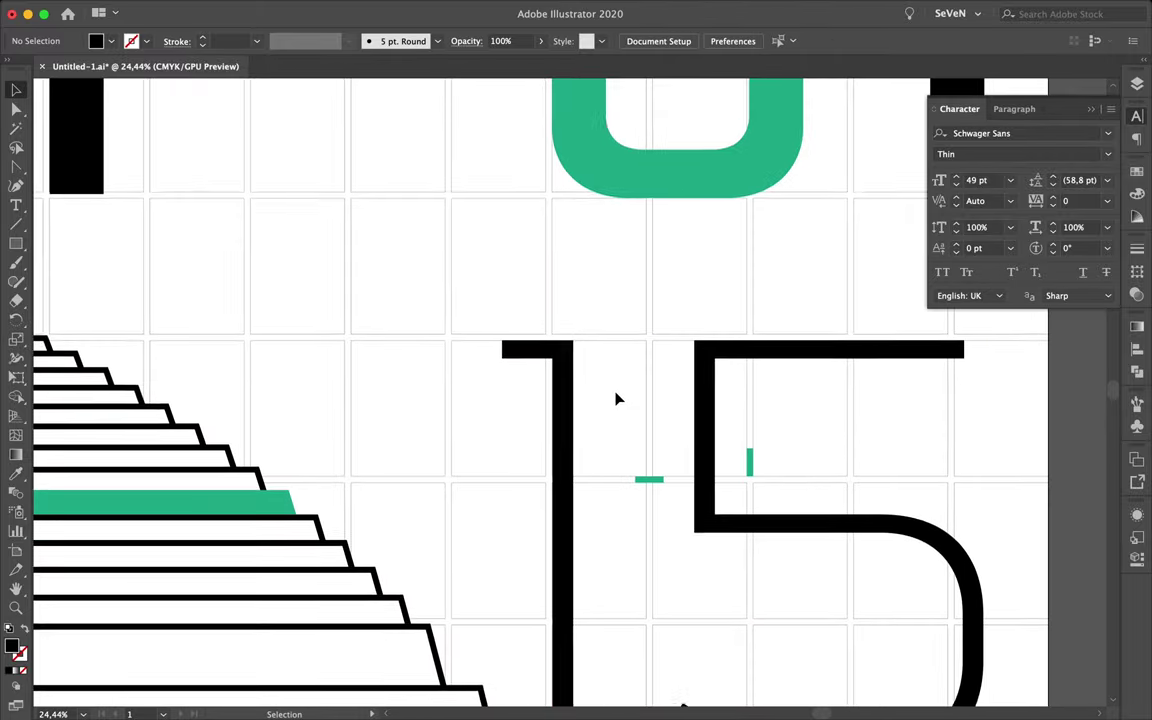
Step: Give the thin 15 a grey fill
{"action": "scroll", "coordinate": [702, 360], "scroll_direction": "up", "scroll_amount": 5}
{"action": "scroll", "coordinate": [702, 360], "scroll_direction": "down", "scroll_amount": 5}
{"action": "left_click", "coordinate": [777, 462]}
{"action": "left_click", "coordinate": [579, 221]}
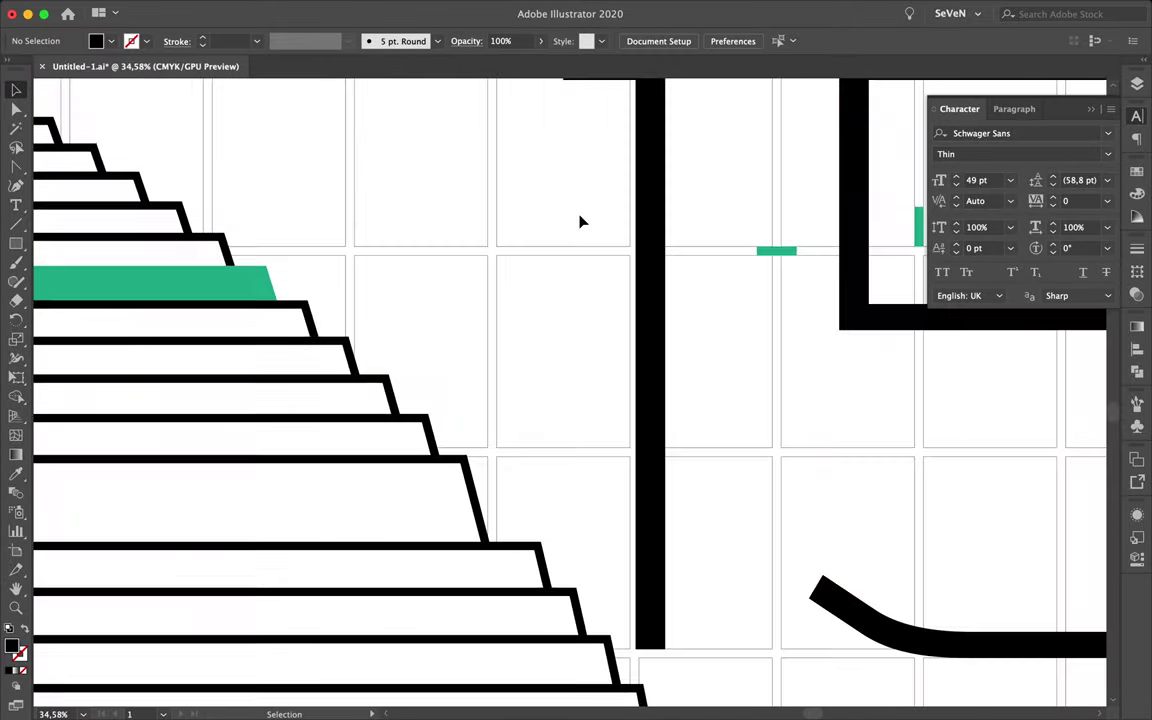
{"action": "scroll", "coordinate": [702, 221], "scroll_direction": "up", "scroll_amount": 5}
{"action": "scroll", "coordinate": [779, 221], "scroll_direction": "down", "scroll_amount": 8}
{"action": "scroll", "coordinate": [819, 203], "scroll_direction": "down", "scroll_amount": 5}
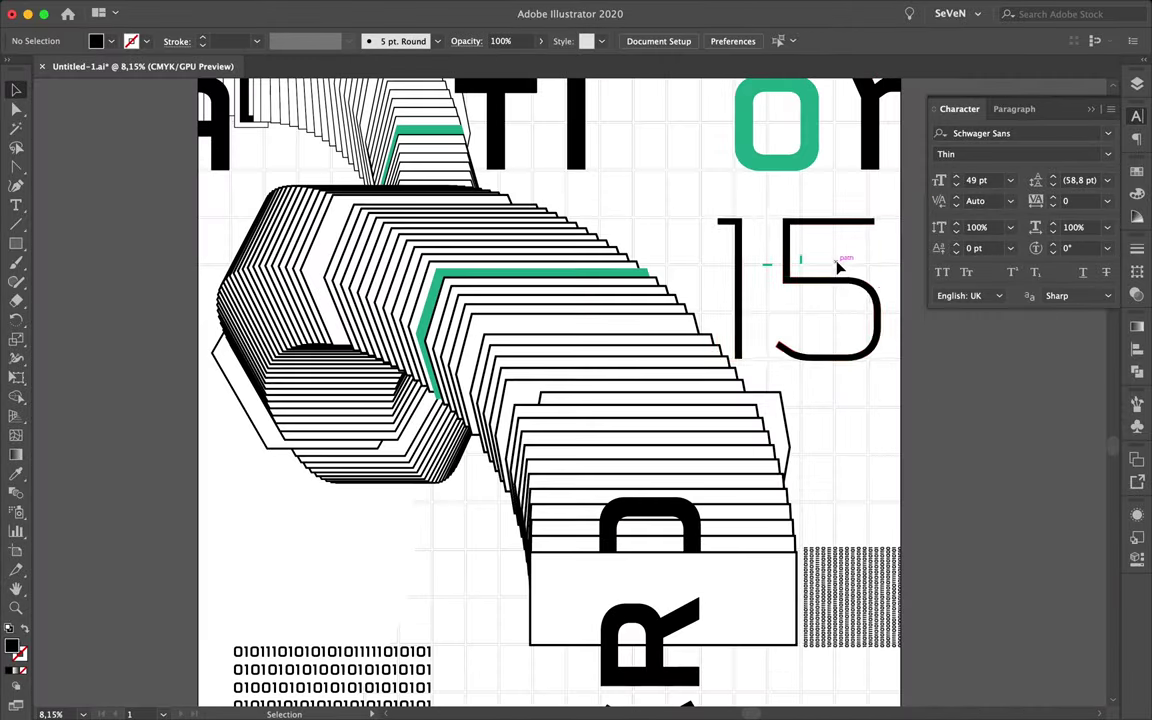
{"action": "double_click", "coordinate": [11, 645]}
{"action": "left_click", "coordinate": [1148, 476]}
{"action": "scroll", "coordinate": [736, 338], "scroll_direction": "up", "scroll_amount": 3}
{"action": "scroll", "coordinate": [753, 468], "scroll_direction": "up", "scroll_amount": 3}
{"action": "scroll", "coordinate": [784, 463], "scroll_direction": "right", "scroll_amount": 3}
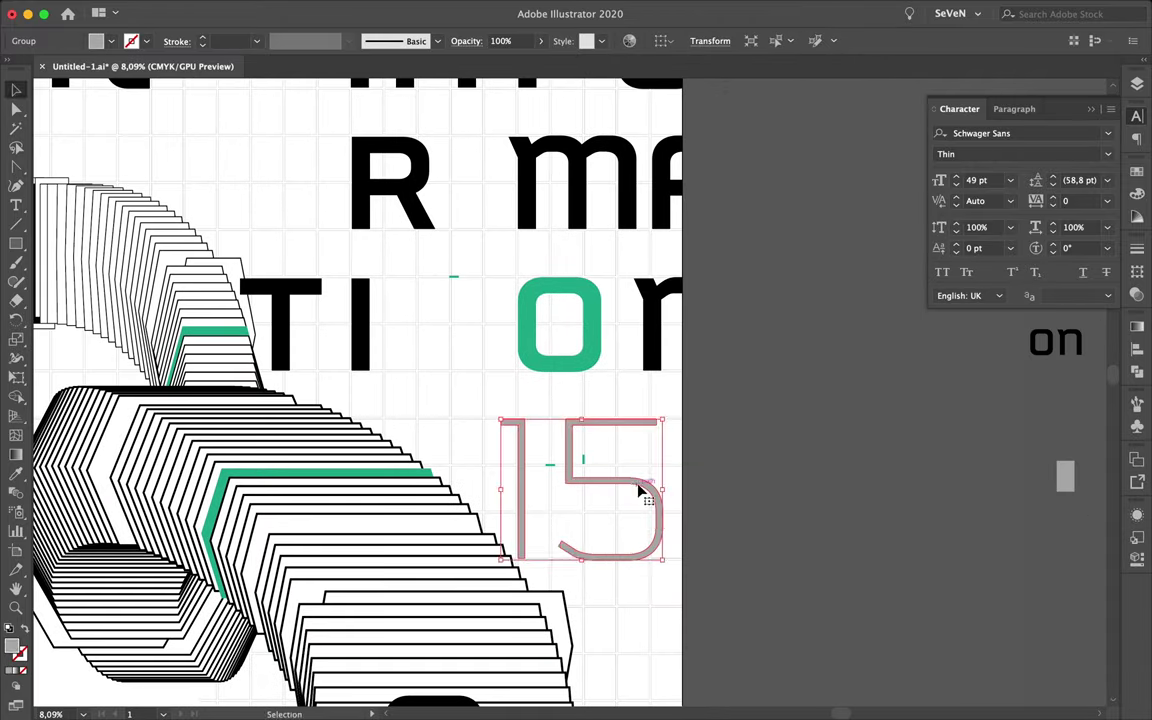
{"action": "scroll", "coordinate": [676, 432], "scroll_direction": "down", "scroll_amount": 3}
Step: Add an APRIL label under the 15, enlarged and set to Regular weight
{"action": "key", "text": "t"}
{"action": "left_click", "coordinate": [592, 440]}
{"action": "type", "text": "APRIL"}
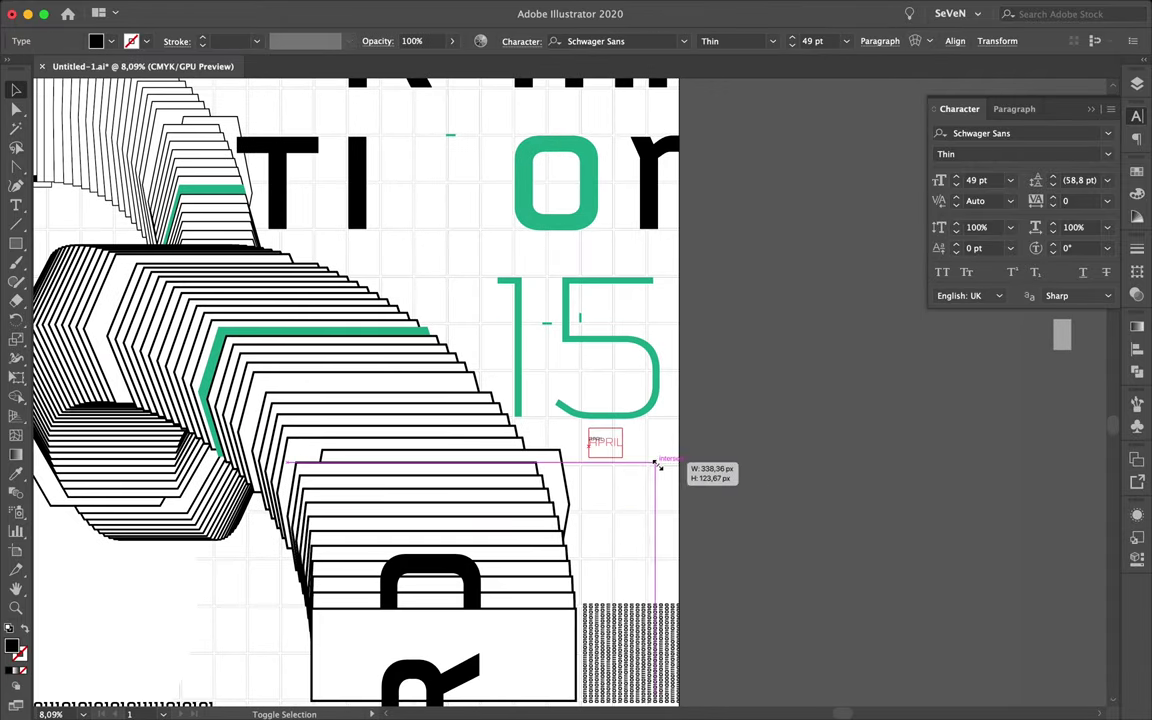
{"action": "key", "text": "Escape"}
{"action": "mouse_move", "coordinate": [612, 440]}
{"action": "left_mouse_down"}
{"action": "mouse_move", "coordinate": [560, 440]}
{"action": "mouse_move", "coordinate": [645, 455]}
{"action": "left_mouse_up"}
{"action": "left_click", "coordinate": [1020, 154]}
{"action": "left_click", "coordinate": [962, 259]}
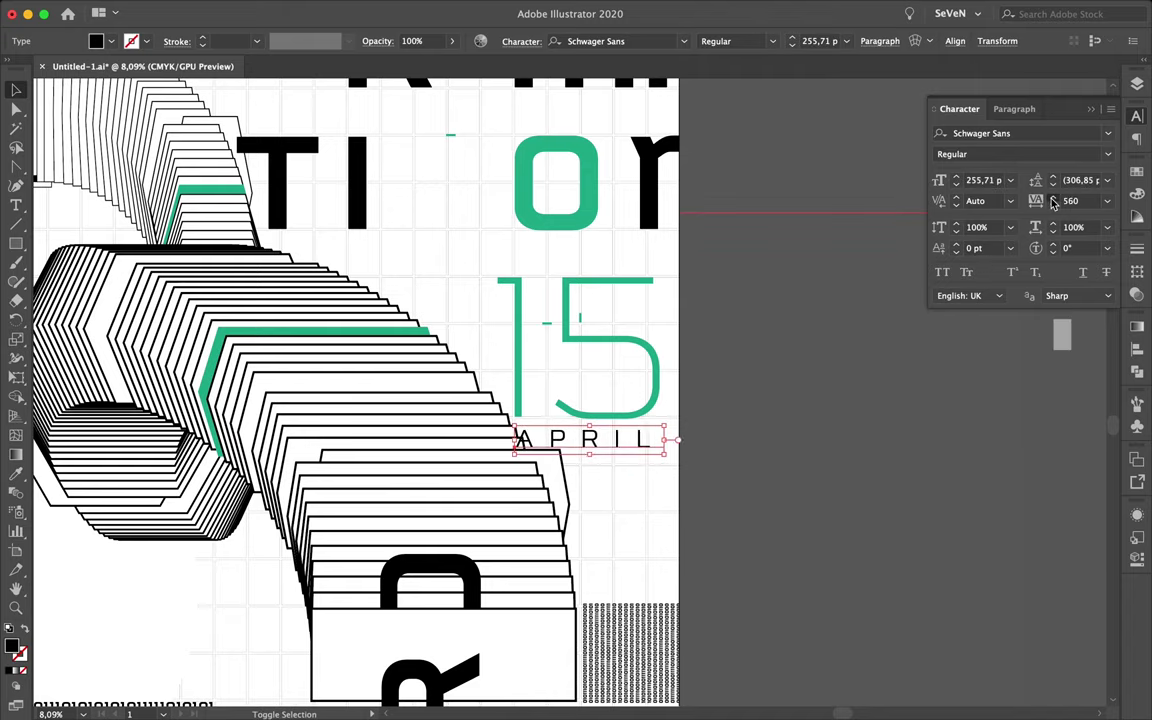
{"action": "left_click", "coordinate": [655, 372]}
Step: Nudge the 5 slightly left, closer to the 1
{"action": "left_click", "coordinate": [648, 373]}
{"action": "scroll", "coordinate": [648, 373], "scroll_direction": "up", "scroll_amount": 3}
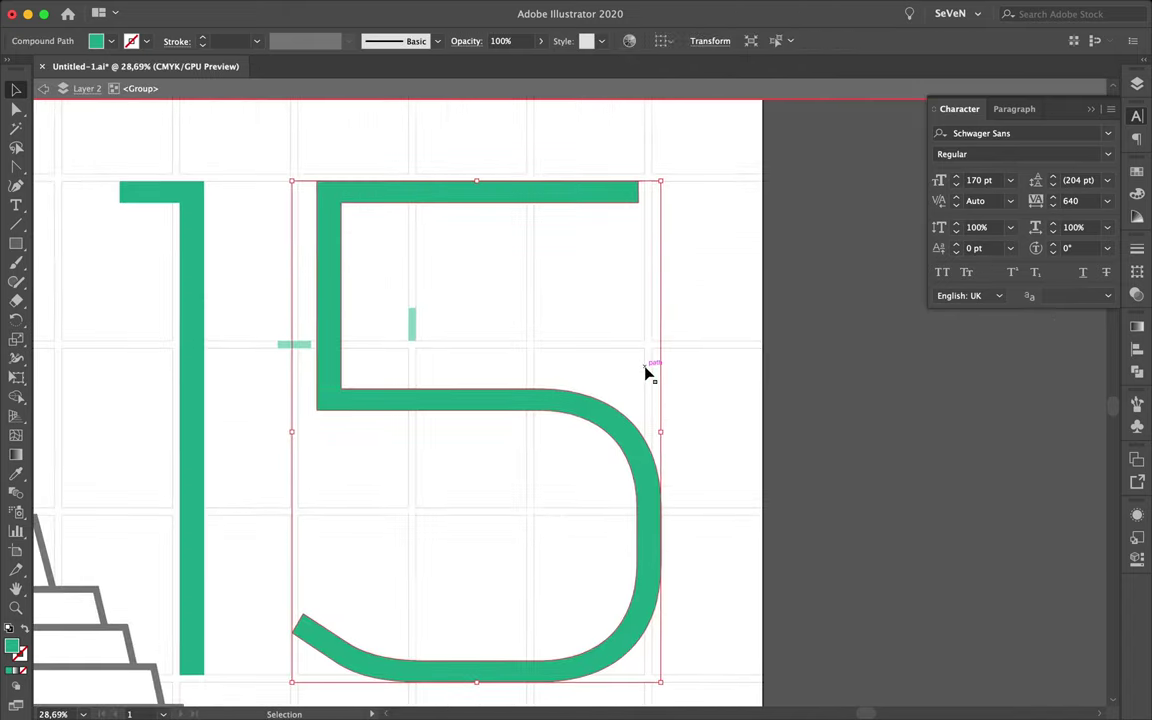
{"action": "key", "text": "shift+Left"}
{"action": "key", "text": "shift+Left"}
{"action": "key", "text": "shift+Left"}
{"action": "key", "text": "Escape"}
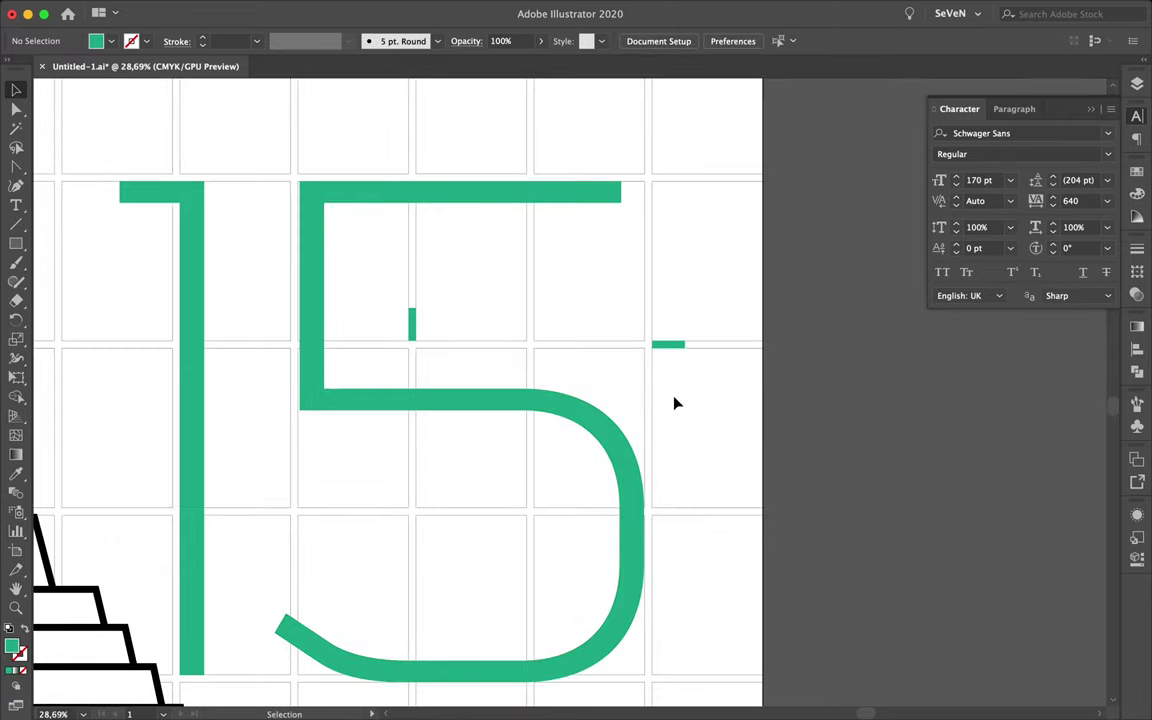
Step: Adjust the letter spacing of the APRIL label
{"action": "left_click", "coordinate": [675, 403]}
{"action": "scroll", "coordinate": [675, 403], "scroll_direction": "down", "scroll_amount": 4}
{"action": "left_click", "coordinate": [410, 490]}
{"action": "key", "text": "alt+Left"}
{"action": "key", "text": "alt+Left"}
{"action": "key", "text": "alt+Left"}
{"action": "key", "text": "alt+Left"}
{"action": "key", "text": "alt+Left"}
{"action": "left_click", "coordinate": [668, 452]}
Step: Move APRIL up so it sits just beneath the 15
{"action": "scroll", "coordinate": [665, 440], "scroll_direction": "down", "scroll_amount": 2}
{"action": "left_click", "coordinate": [620, 520]}
{"action": "key", "text": "F7"}
{"action": "left_click_drag", "start_coordinate": [620, 520], "coordinate": [637, 489]}
{"action": "scroll", "coordinate": [250, 497], "scroll_direction": "up", "scroll_amount": 3}
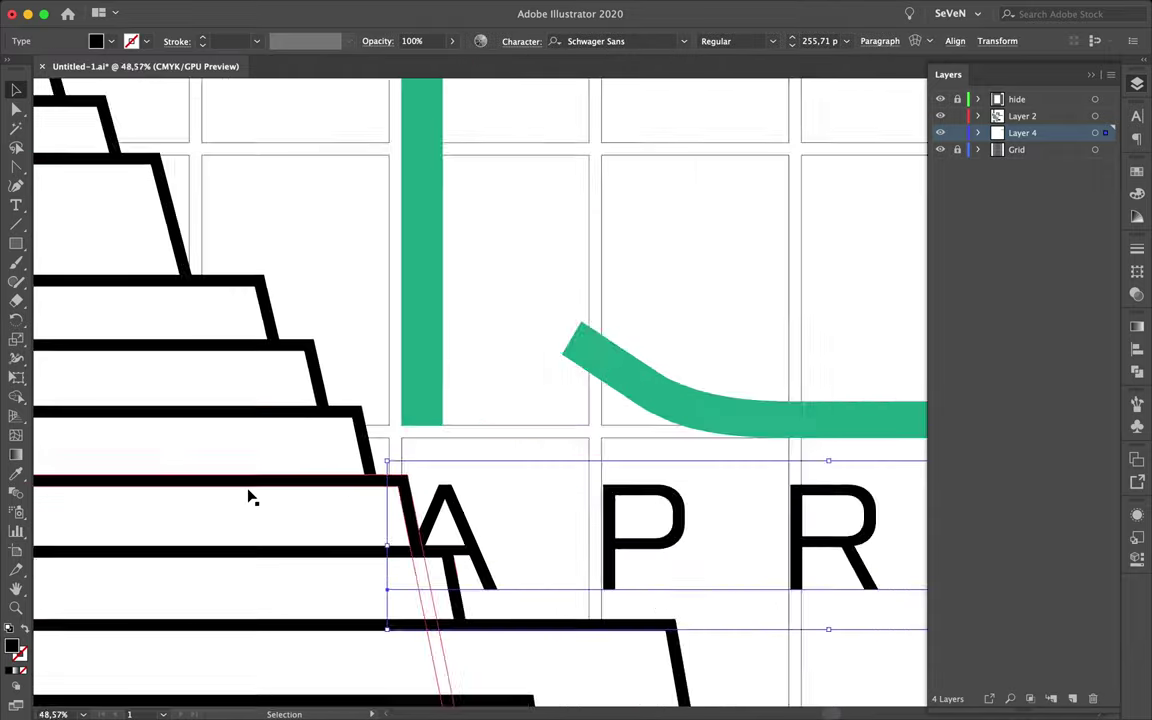
{"action": "scroll", "coordinate": [617, 476], "scroll_direction": "down", "scroll_amount": 3}
{"action": "scroll", "coordinate": [617, 476], "scroll_direction": "down", "scroll_amount": 3}
{"action": "left_click", "coordinate": [617, 476]}
{"action": "scroll", "coordinate": [386, 206], "scroll_direction": "up", "scroll_amount": 2}
{"action": "scroll", "coordinate": [386, 206], "scroll_direction": "up", "scroll_amount": 2}
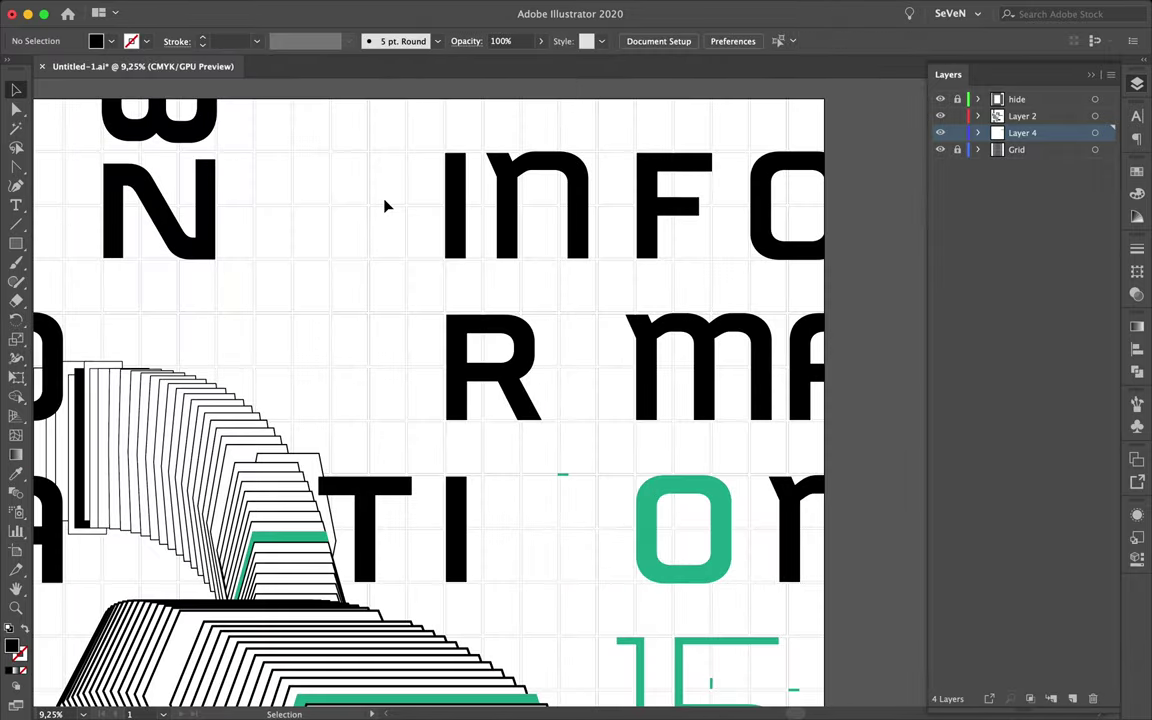
Step: Add APOLLO text left of INFO in Black weight with tighter letter spacing
{"action": "key", "text": "t"}
{"action": "left_click", "coordinate": [310, 203]}
{"action": "type", "text": "APOLLO"}
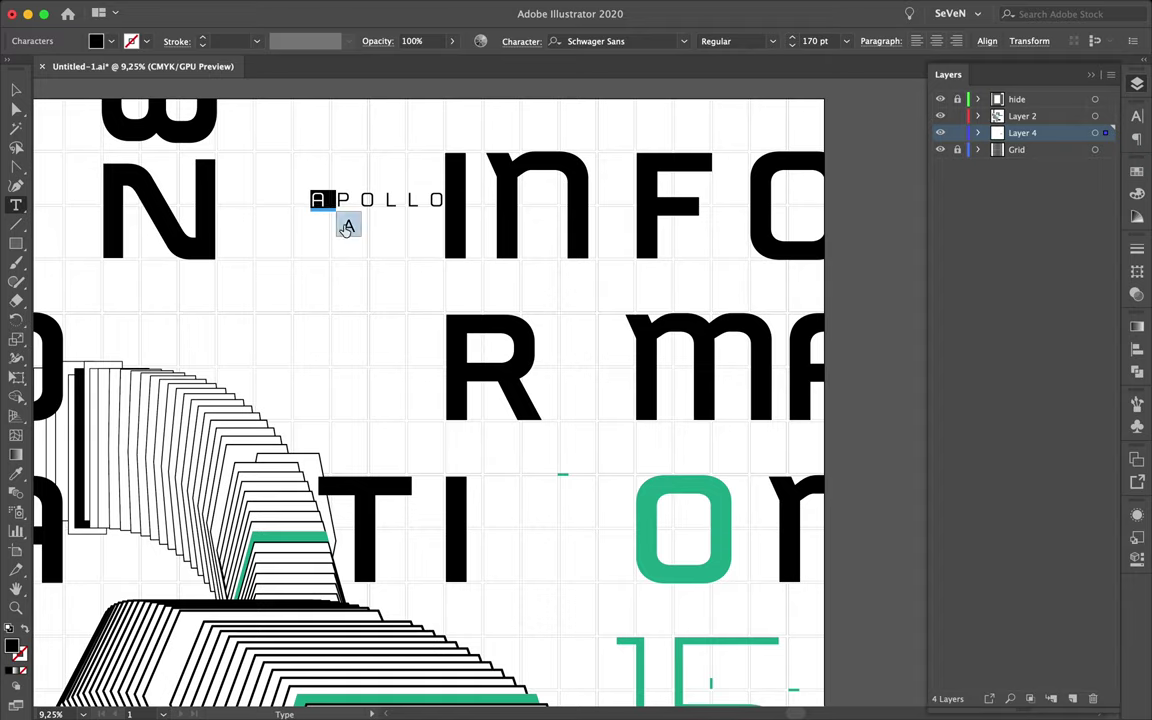
{"action": "key", "text": "Escape"}
{"action": "left_click_drag", "start_coordinate": [346, 200], "coordinate": [301, 197]}
{"action": "key", "text": "ctrl+t"}
{"action": "left_click", "coordinate": [1050, 154]}
{"action": "left_click", "coordinate": [1000, 346]}
{"action": "left_click", "coordinate": [1054, 205]}
{"action": "left_click", "coordinate": [1054, 205]}
Step: Enlarge APOLLO, remove its fill, and give it a 10 px outside stroke
{"action": "left_click", "coordinate": [321, 211]}
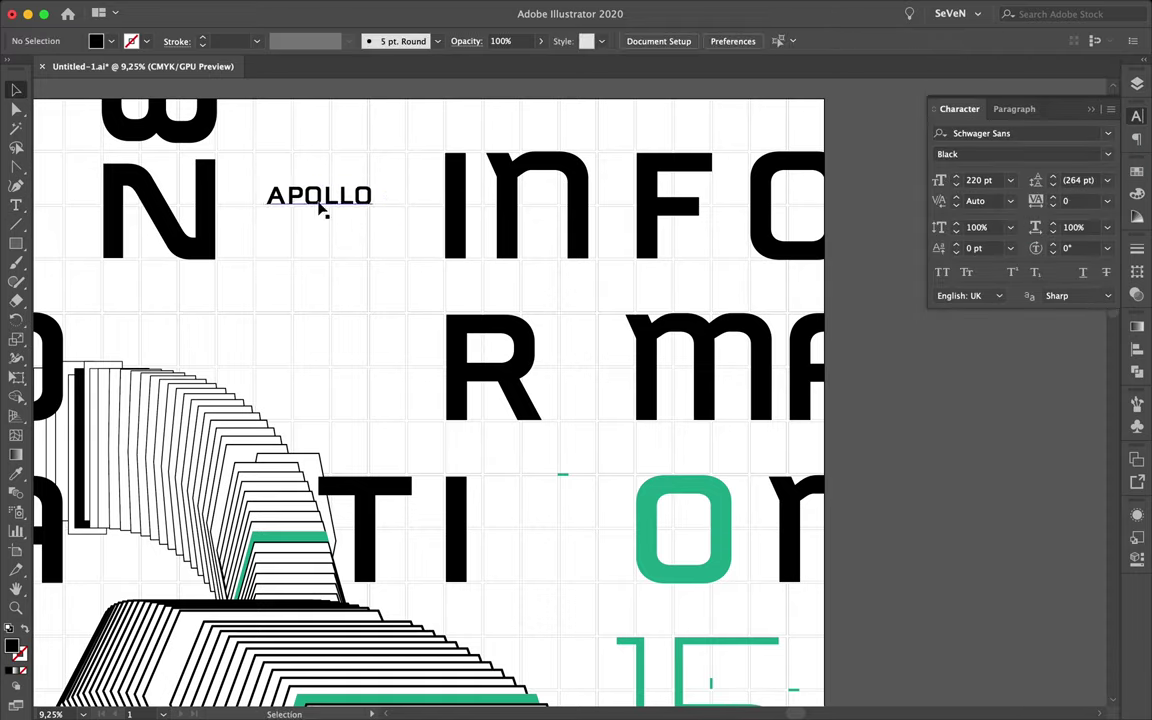
{"action": "scroll", "coordinate": [321, 211], "scroll_direction": "up", "scroll_amount": 3}
{"action": "double_click", "coordinate": [320, 190]}
{"action": "left_click_drag", "start_coordinate": [420, 222], "coordinate": [486, 267]}
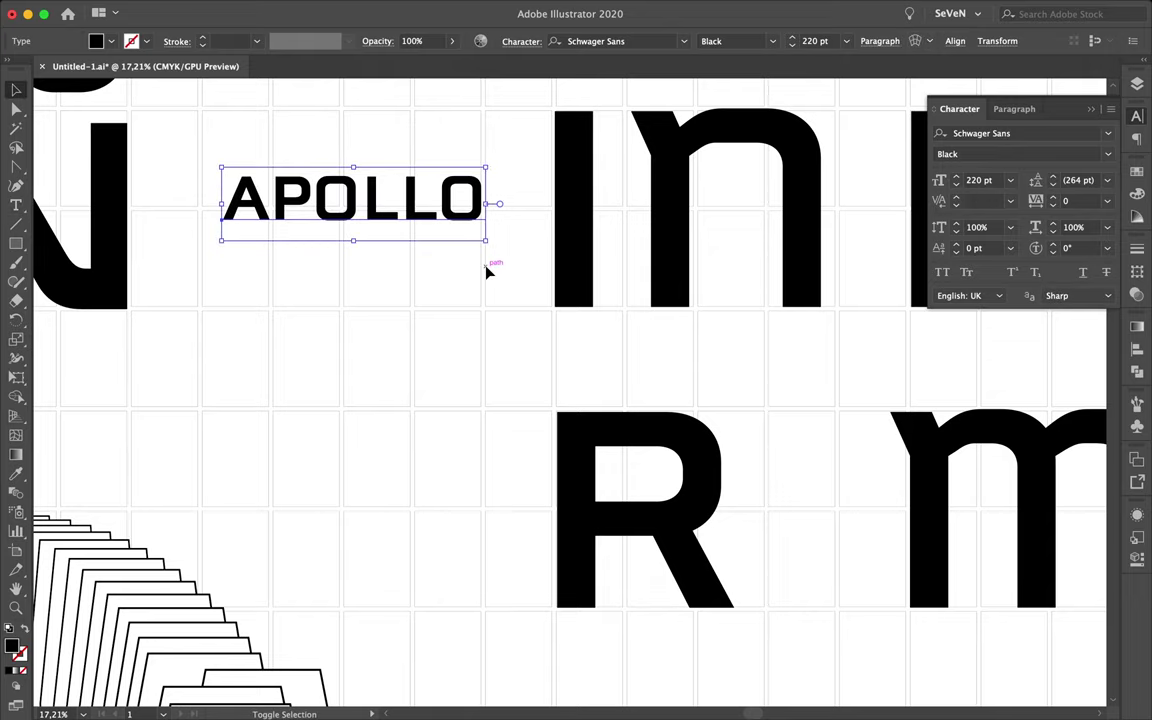
{"action": "left_click", "coordinate": [932, 213]}
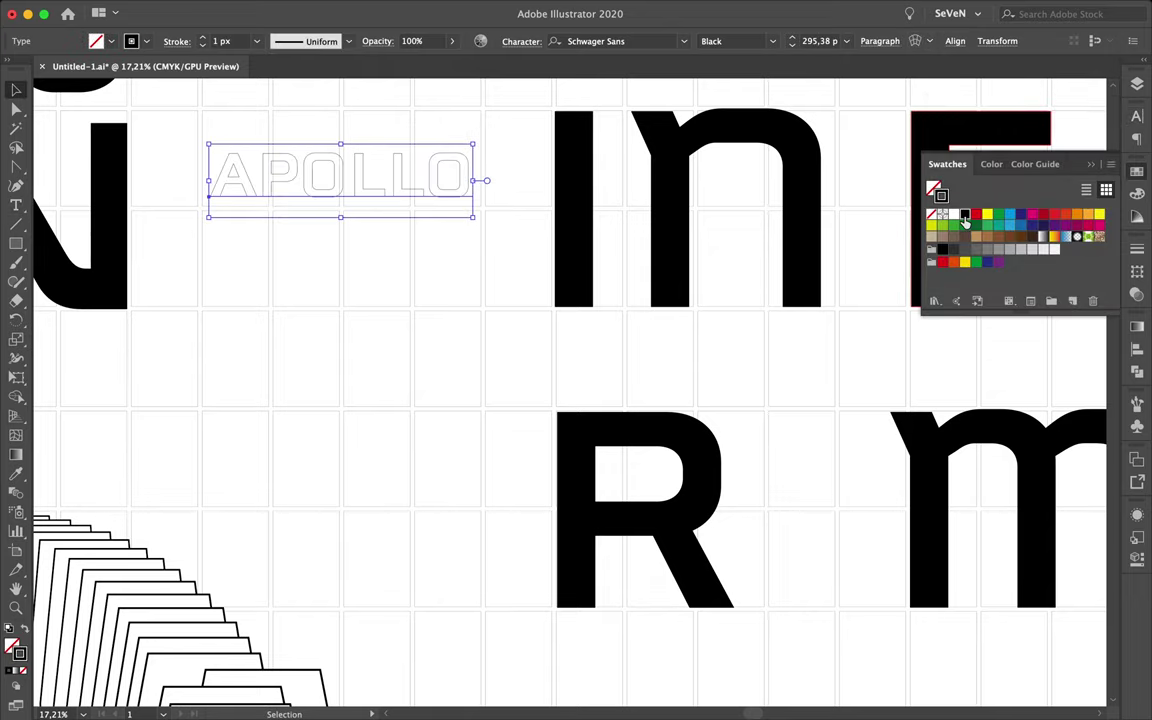
{"action": "left_click", "coordinate": [1136, 353]}
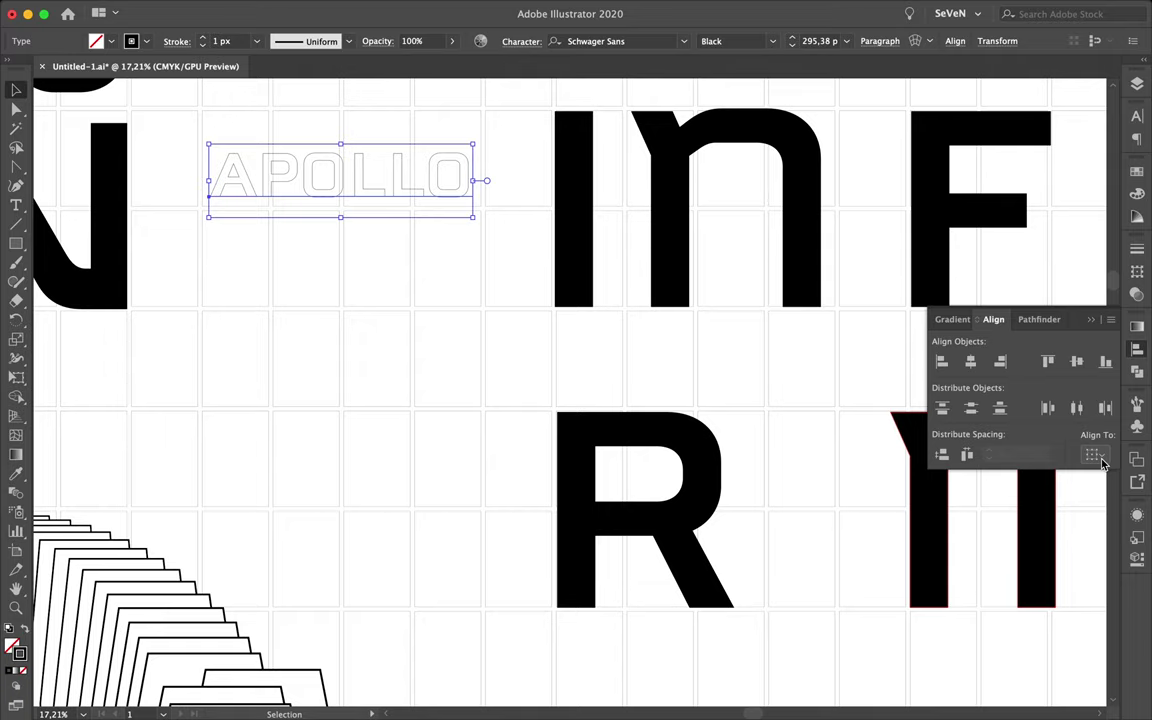
{"action": "left_click", "coordinate": [1136, 248]}
{"action": "left_click", "coordinate": [993, 266]}
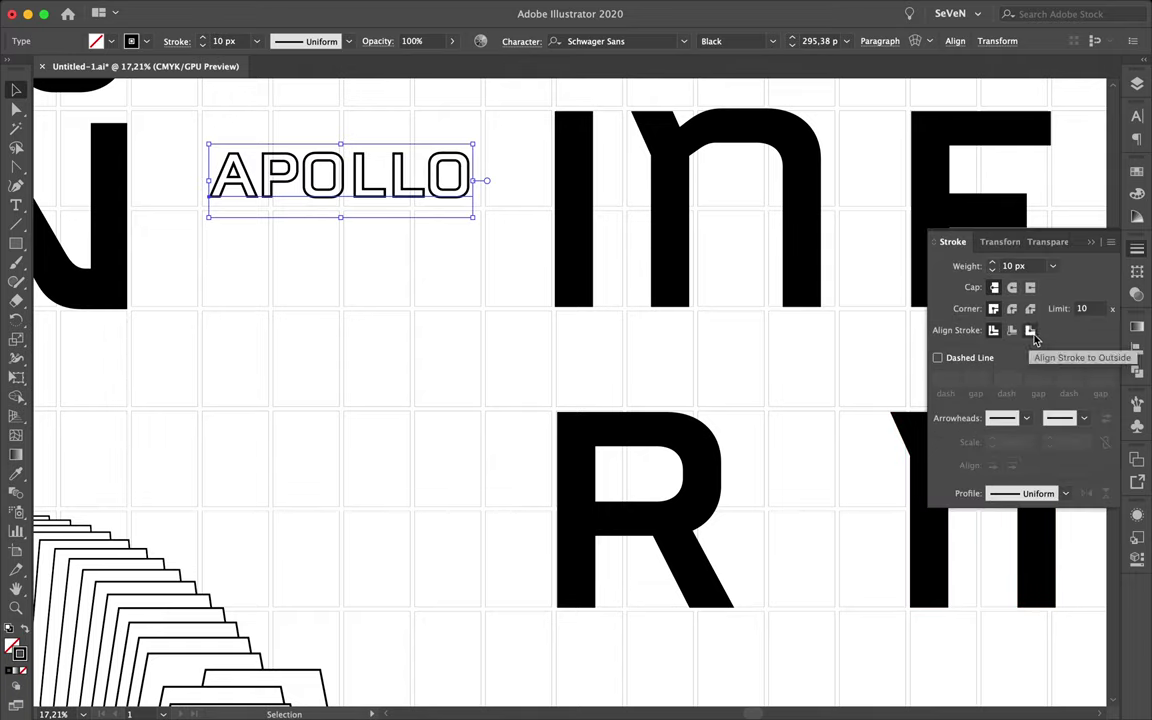
Step: Convert APOLLO to outlines and raise its stroke to 11 px
{"action": "key", "text": "super+shift+o"}
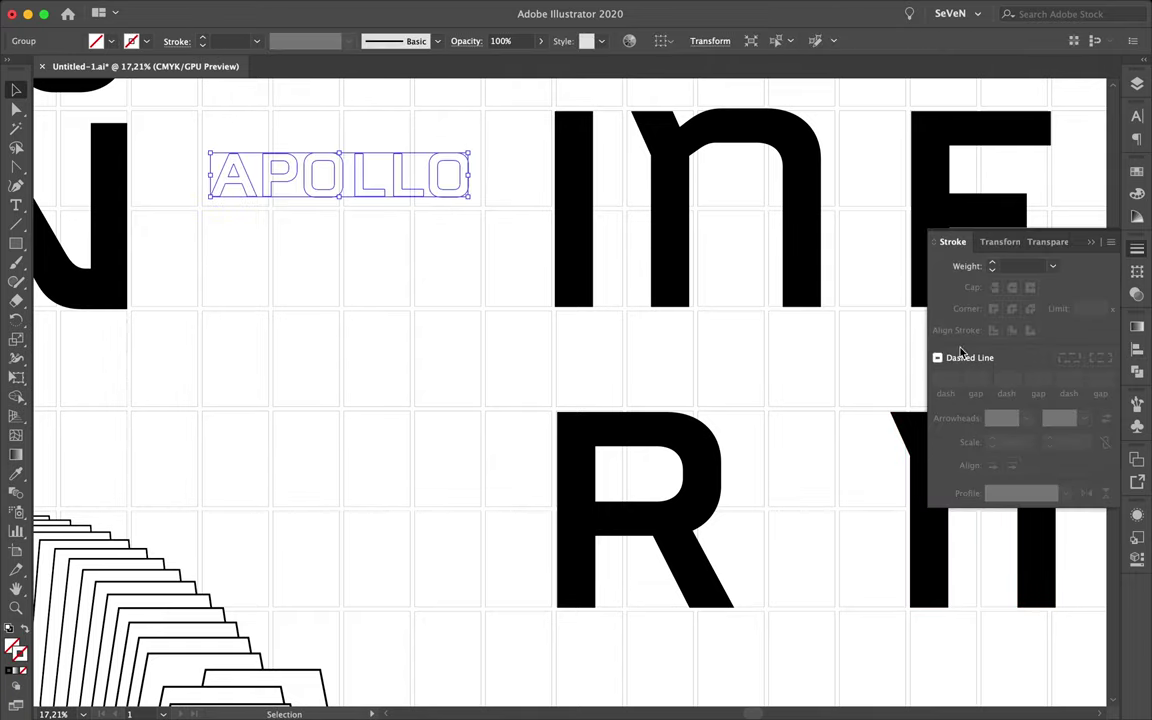
{"action": "left_click", "coordinate": [993, 268]}
{"action": "left_click", "coordinate": [993, 268]}
{"action": "left_click", "coordinate": [993, 268]}
{"action": "left_click", "coordinate": [993, 266]}
{"action": "left_click", "coordinate": [993, 266]}
{"action": "double_click", "coordinate": [447, 175]}
{"action": "scroll", "coordinate": [430, 175], "scroll_direction": "up", "scroll_amount": 2}
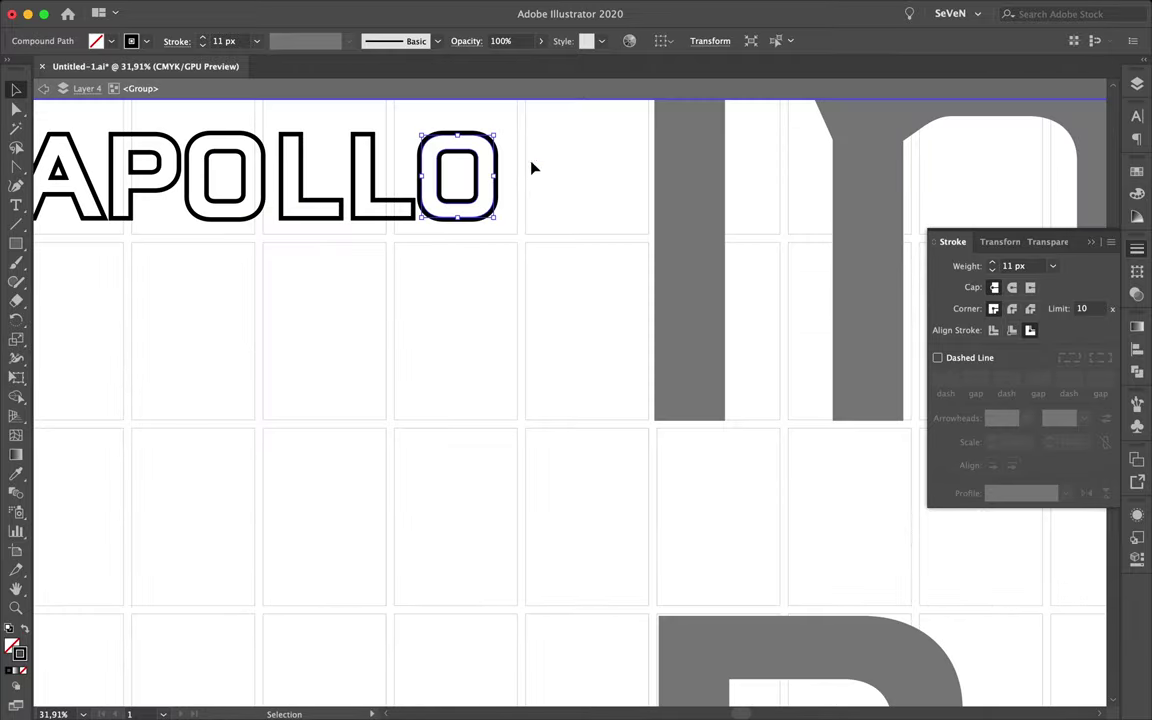
{"action": "key", "text": "super+z"}
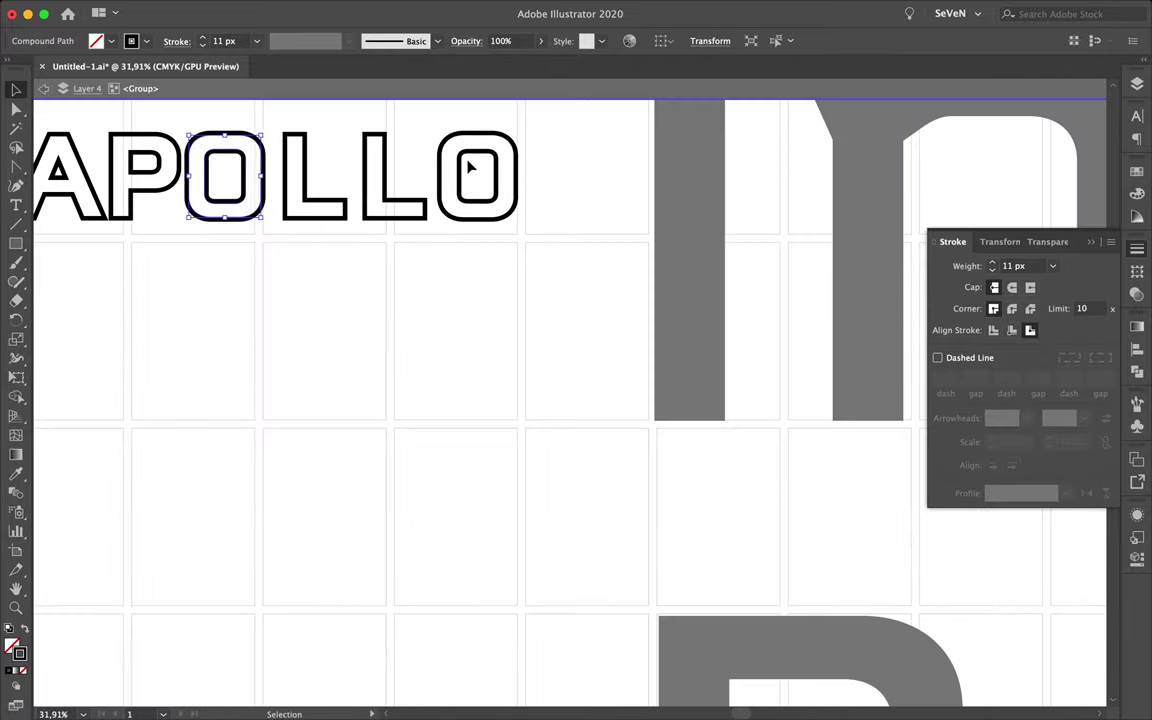
{"action": "key", "text": "super+z"}
{"action": "key", "text": "super+z"}
{"action": "key", "text": "Escape"}
{"action": "scroll", "coordinate": [190, 208], "scroll_direction": "down", "scroll_amount": 3}
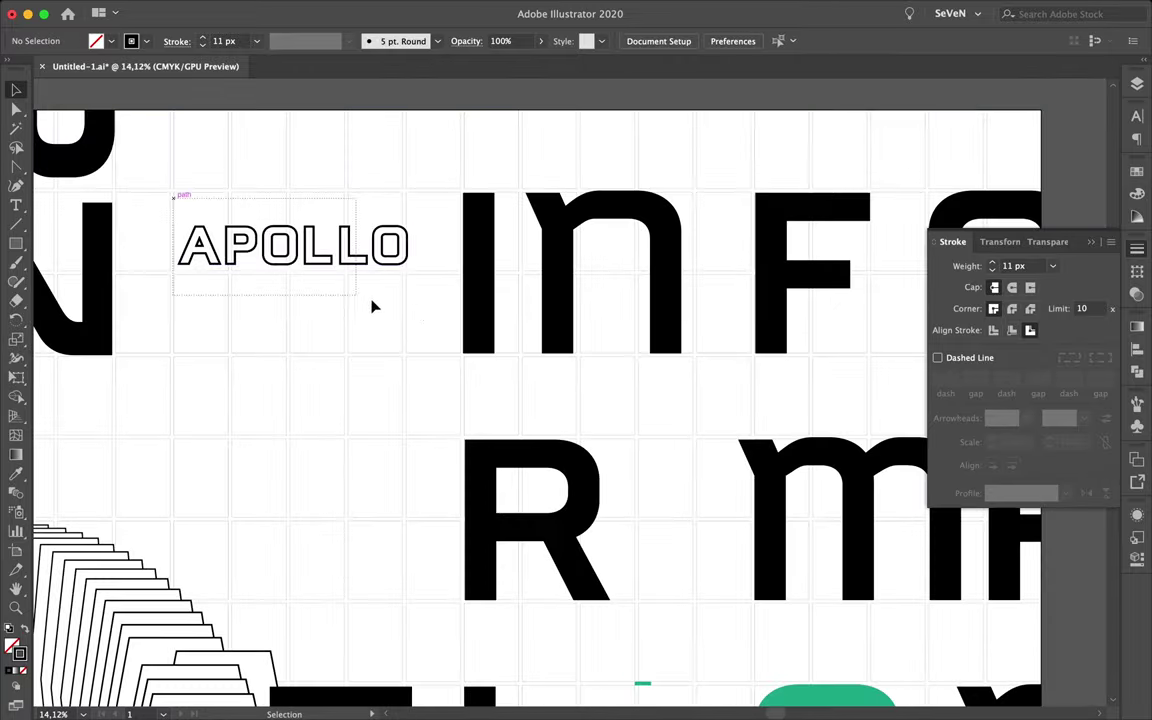
Step: Rotate APOLLO to run vertically beside INFO with a 7 px outline
{"action": "left_click_drag", "start_coordinate": [413, 219], "coordinate": [267, 125]}
{"action": "left_click_drag", "start_coordinate": [283, 290], "coordinate": [420, 355]}
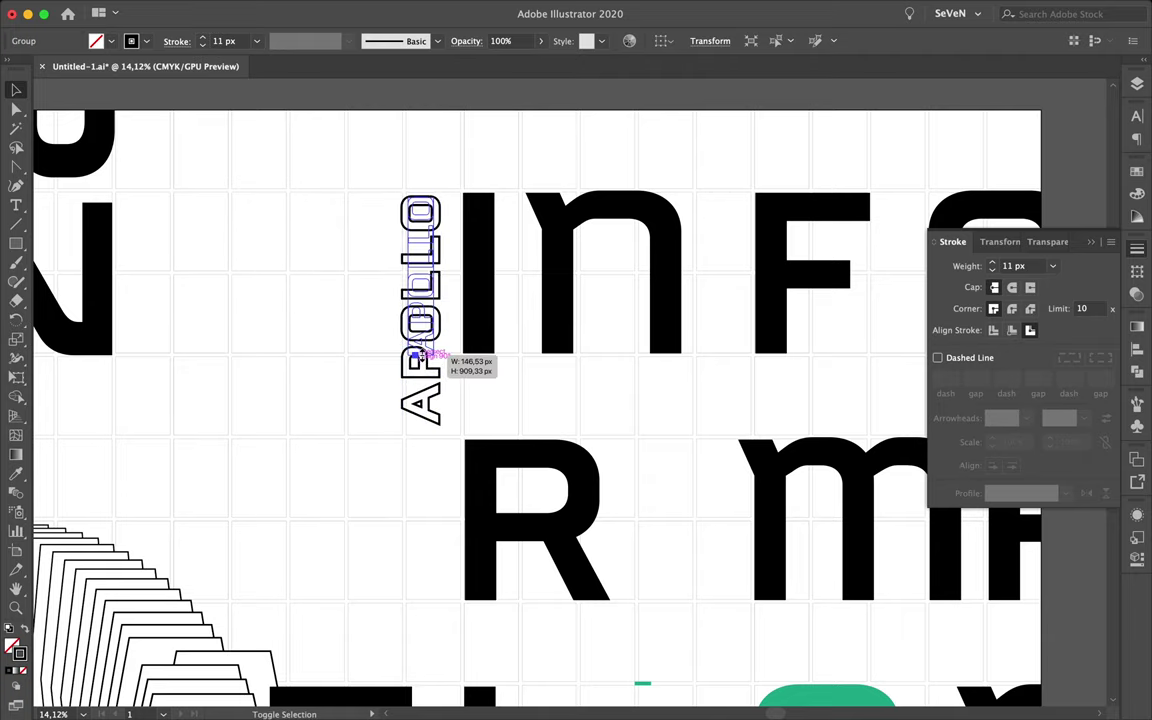
{"action": "scroll", "coordinate": [437, 200], "scroll_direction": "up", "scroll_amount": 5}
{"action": "left_click", "coordinate": [992, 270]}
{"action": "left_click_drag", "start_coordinate": [417, 360], "coordinate": [414, 357]}
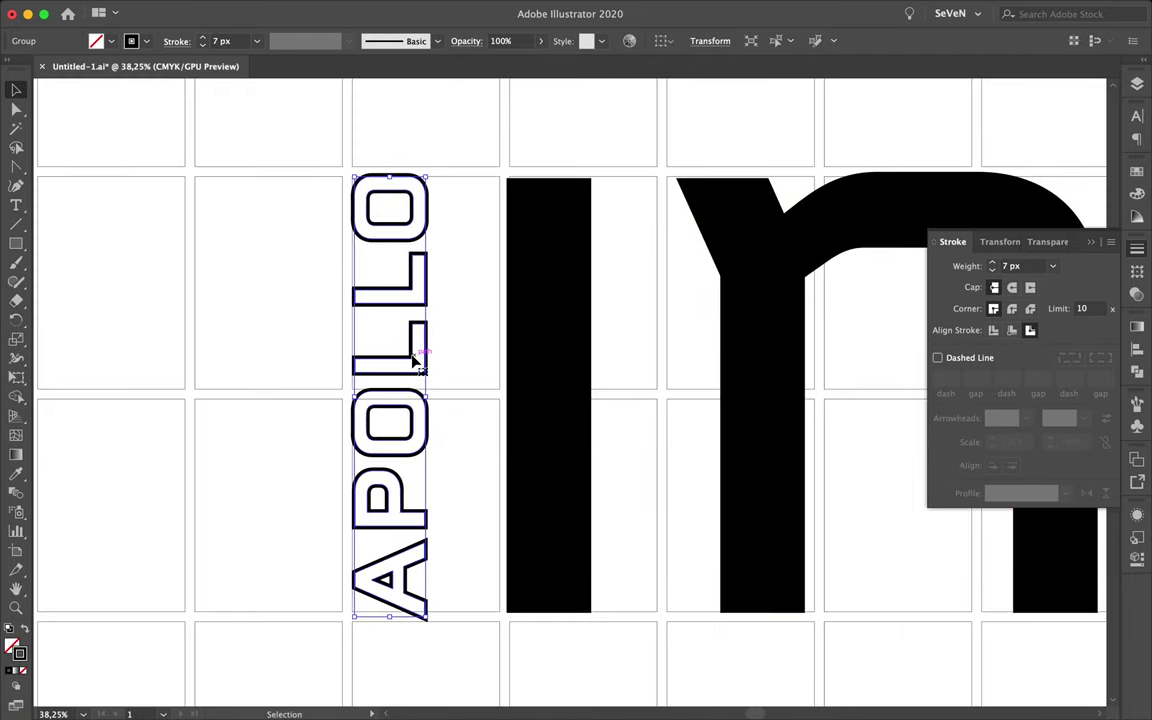
{"action": "left_click", "coordinate": [450, 593]}
{"action": "scroll", "coordinate": [247, 460], "scroll_direction": "down", "scroll_amount": 5}
{"action": "key", "text": "ctrl+z"}
{"action": "scroll", "coordinate": [265, 463], "scroll_direction": "up", "scroll_amount": 5}
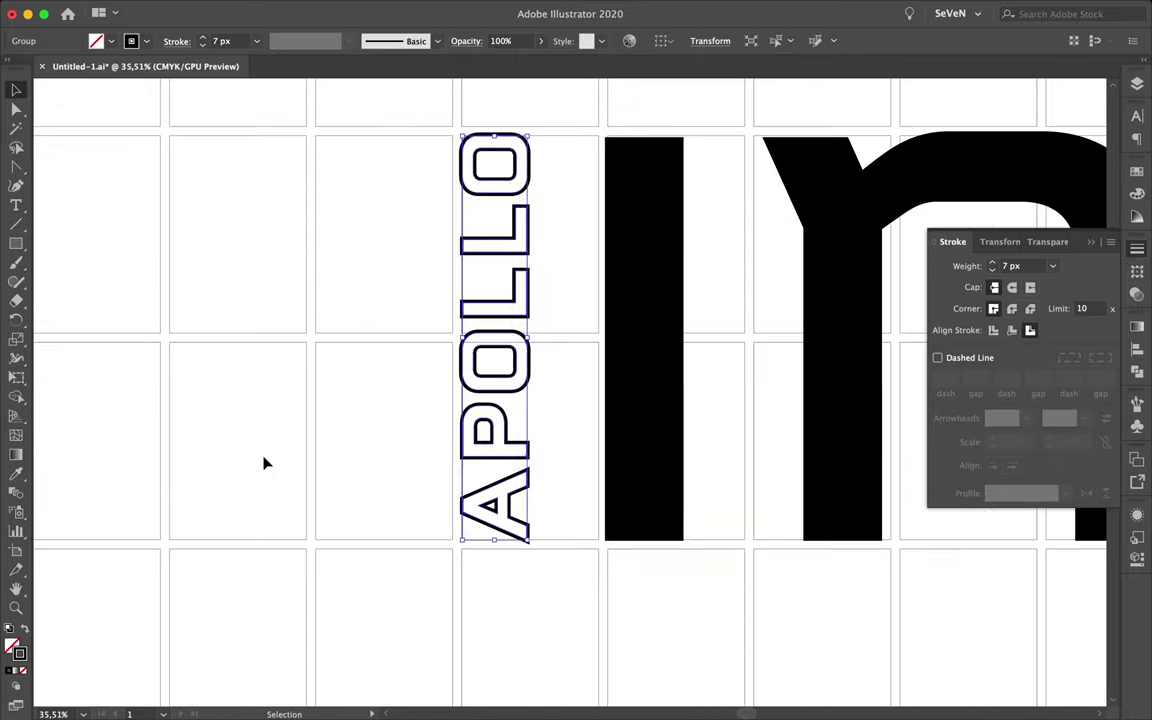
Step: Turn APOLLO into a Live Paint group
{"action": "left_click", "coordinate": [498, 503]}
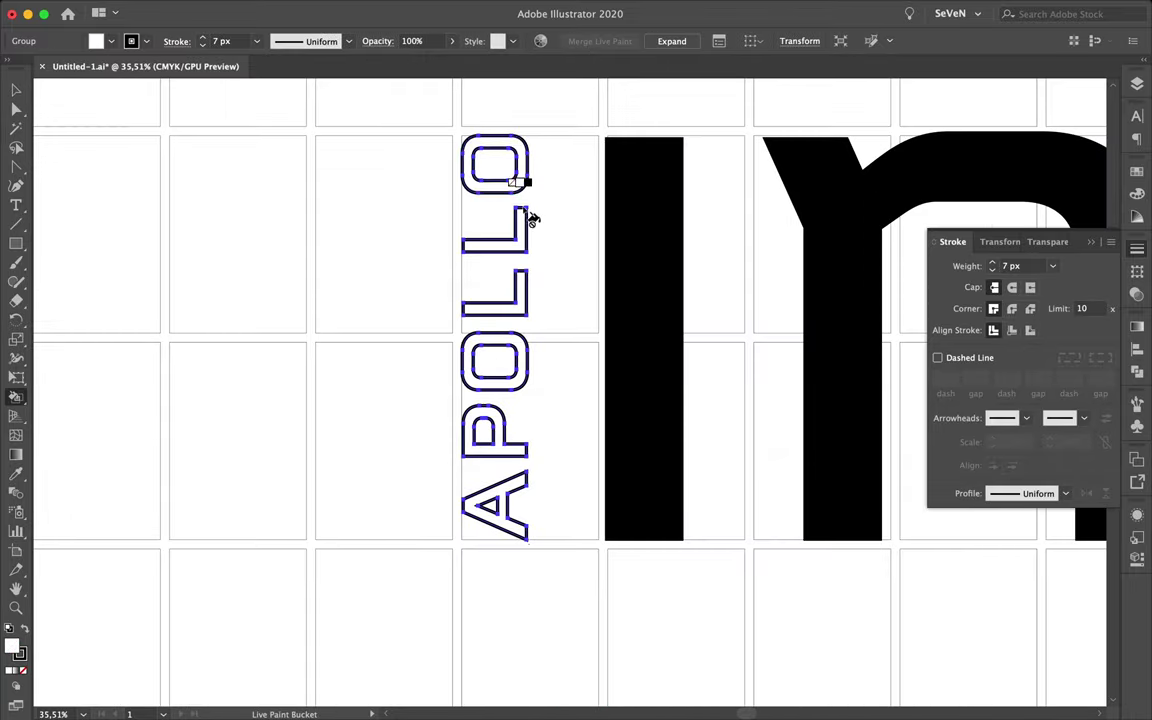
{"action": "key", "text": "a"}
{"action": "left_click", "coordinate": [563, 262]}
{"action": "scroll", "coordinate": [509, 360], "scroll_direction": "down", "scroll_amount": 5}
{"action": "scroll", "coordinate": [537, 229], "scroll_direction": "down", "scroll_amount": 2}
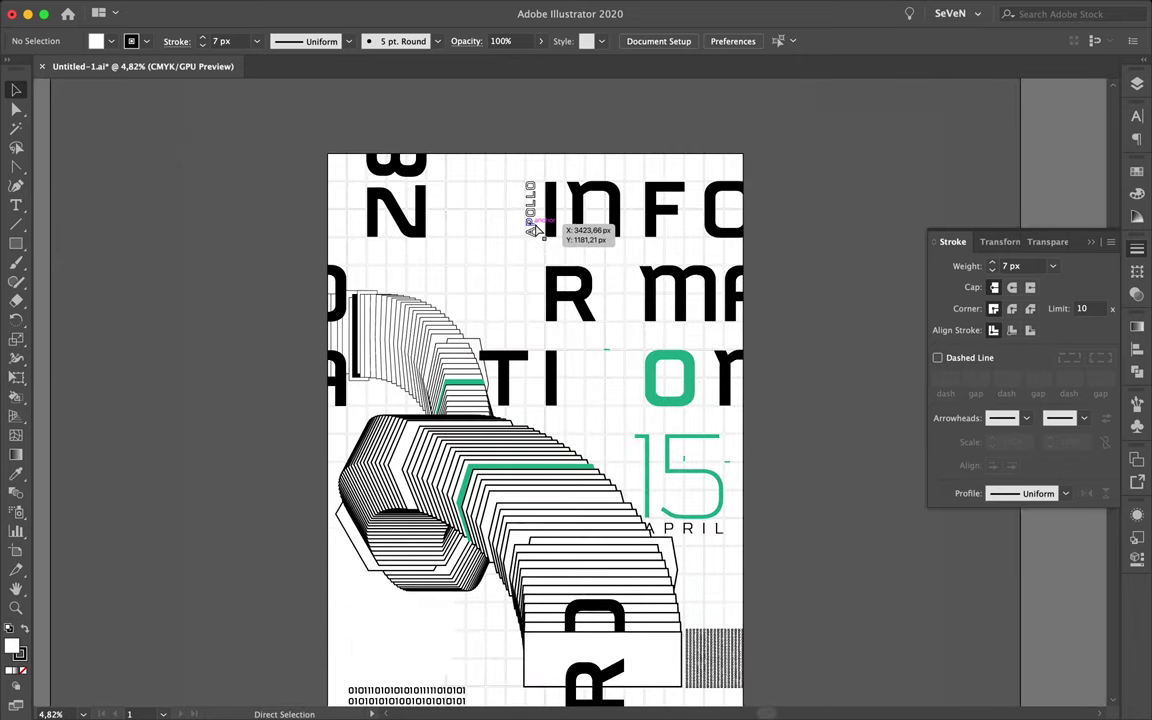
{"action": "key", "text": "v"}
{"action": "left_click", "coordinate": [531, 215]}
{"action": "double_click", "coordinate": [531, 215]}
{"action": "key", "text": "Escape"}
Step: Scale APOLLO down using its bounding box
{"action": "left_click", "coordinate": [527, 240]}
{"action": "scroll", "coordinate": [496, 263], "scroll_direction": "up", "scroll_amount": 1}
{"action": "scroll", "coordinate": [496, 263], "scroll_direction": "up", "scroll_amount": 3}
{"action": "mouse_move", "coordinate": [544, 260]}
{"action": "left_mouse_down"}
{"action": "mouse_move", "coordinate": [463, 455]}
{"action": "mouse_move", "coordinate": [545, 380]}
{"action": "mouse_move", "coordinate": [514, 322]}
{"action": "left_mouse_up"}
{"action": "key", "text": "ctrl+shift+a"}
{"action": "scroll", "coordinate": [514, 322], "scroll_direction": "down", "scroll_amount": 2}
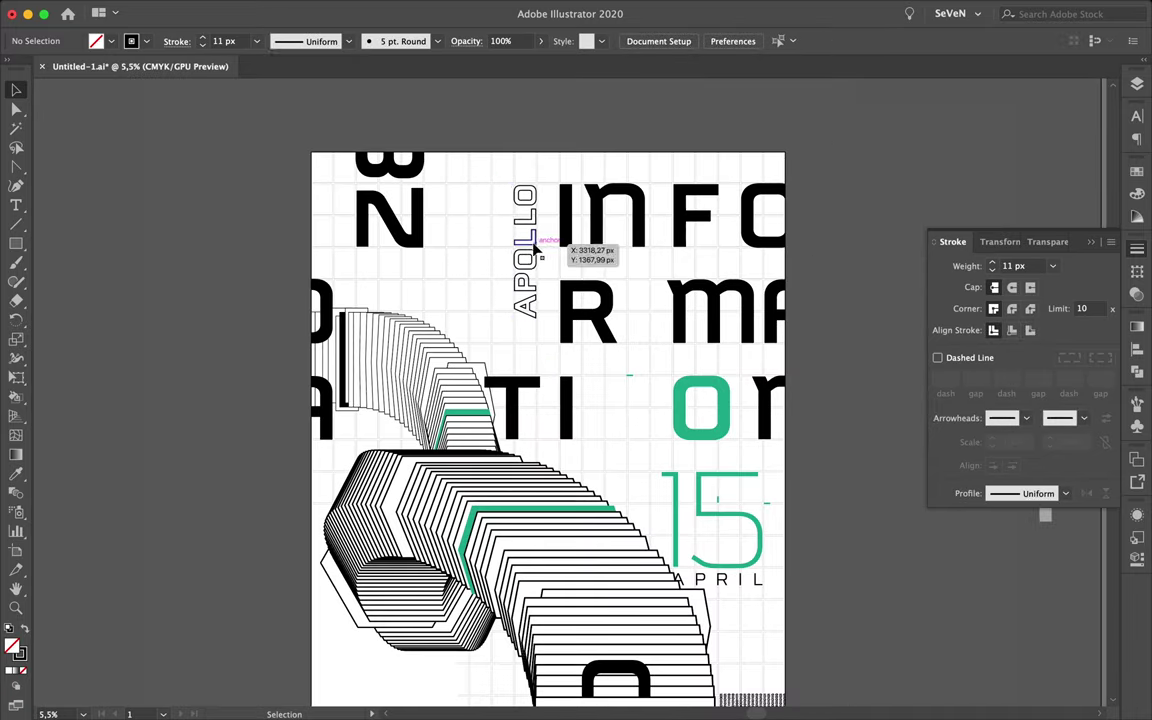
{"action": "left_click", "coordinate": [537, 245]}
{"action": "scroll", "coordinate": [512, 311], "scroll_direction": "up", "scroll_amount": 4}
{"action": "scroll", "coordinate": [537, 311], "scroll_direction": "up", "scroll_amount": 2}
{"action": "key", "text": "ctrl+shift+a"}
{"action": "scroll", "coordinate": [512, 497], "scroll_direction": "down", "scroll_amount": 4}
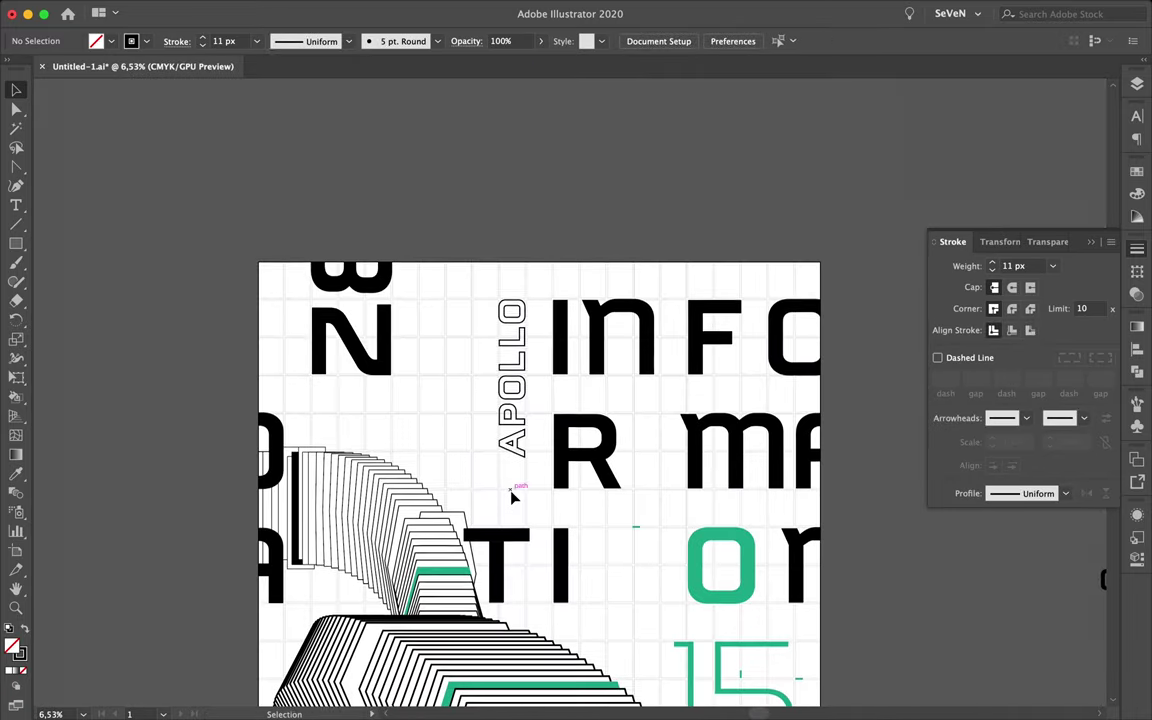
{"action": "scroll", "coordinate": [512, 497], "scroll_direction": "down", "scroll_amount": 5}
Step: Place APOLLO beside the 15 below the O, then duplicate APRIL near the bottom
{"action": "left_click_drag", "start_coordinate": [510, 289], "coordinate": [594, 494]}
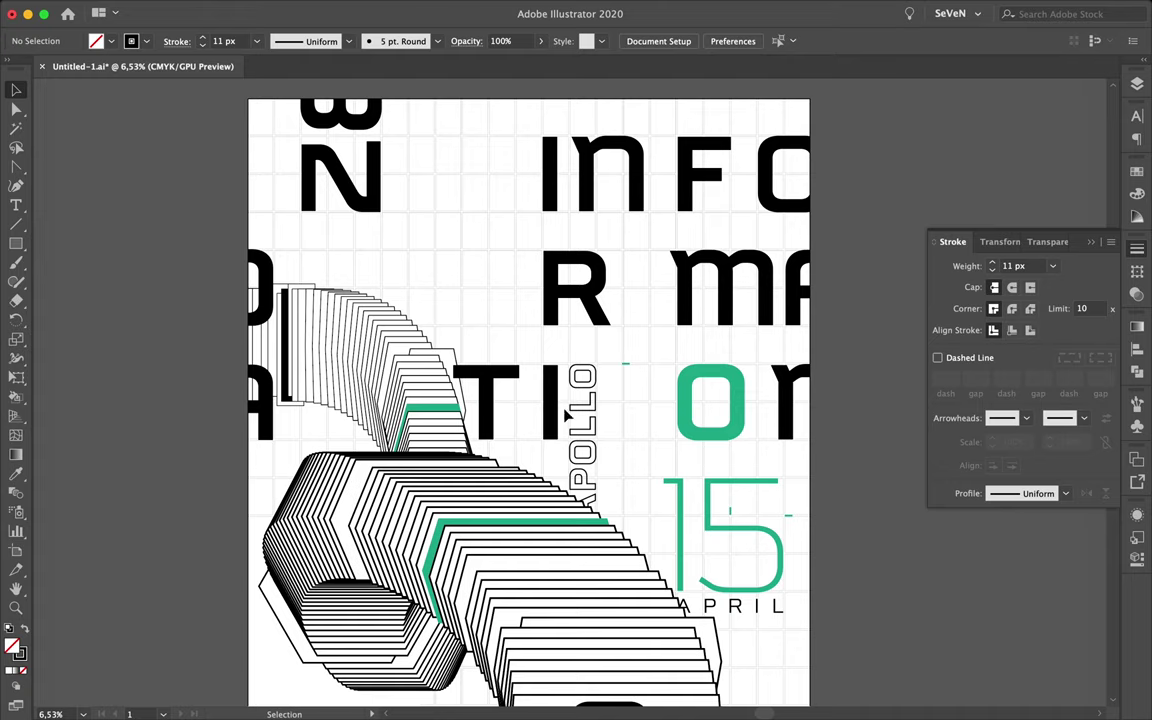
{"action": "left_click_drag", "start_coordinate": [606, 414], "coordinate": [606, 414]}
{"action": "key", "text": "ctrl+0"}
{"action": "scroll", "coordinate": [610, 484], "scroll_direction": "up", "scroll_amount": 2}
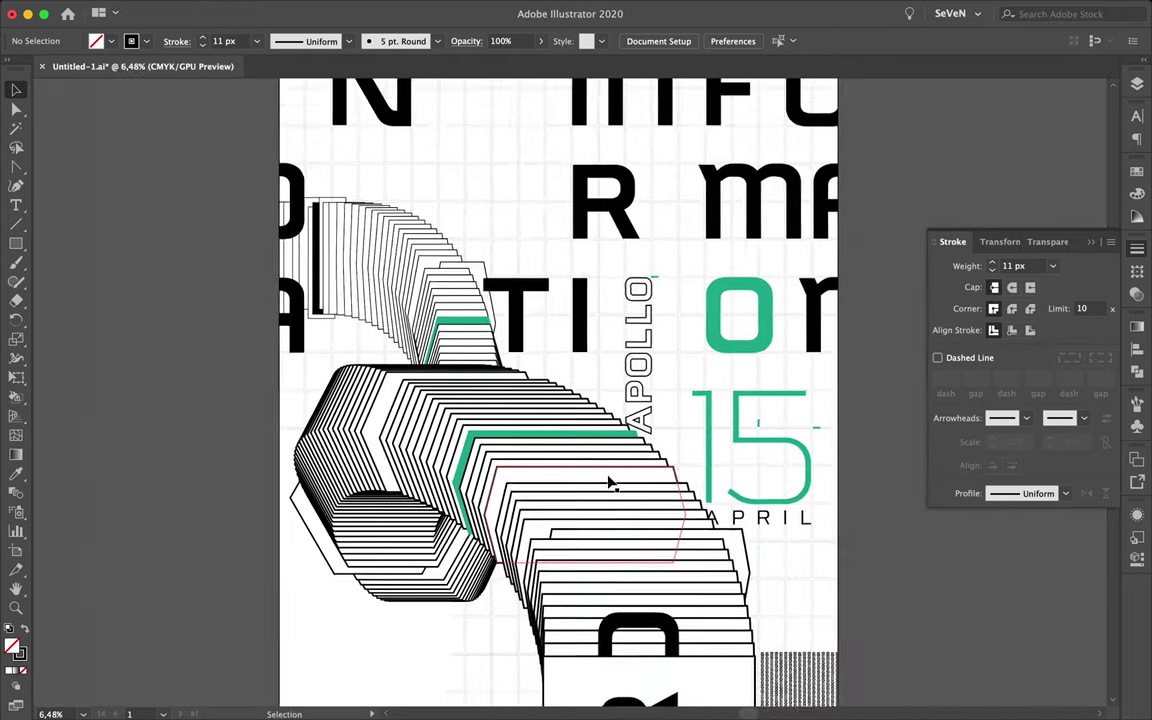
{"action": "scroll", "coordinate": [610, 484], "scroll_direction": "up", "scroll_amount": 1}
{"action": "left_click_drag", "start_coordinate": [812, 410], "coordinate": [549, 650], "text": "alt"}
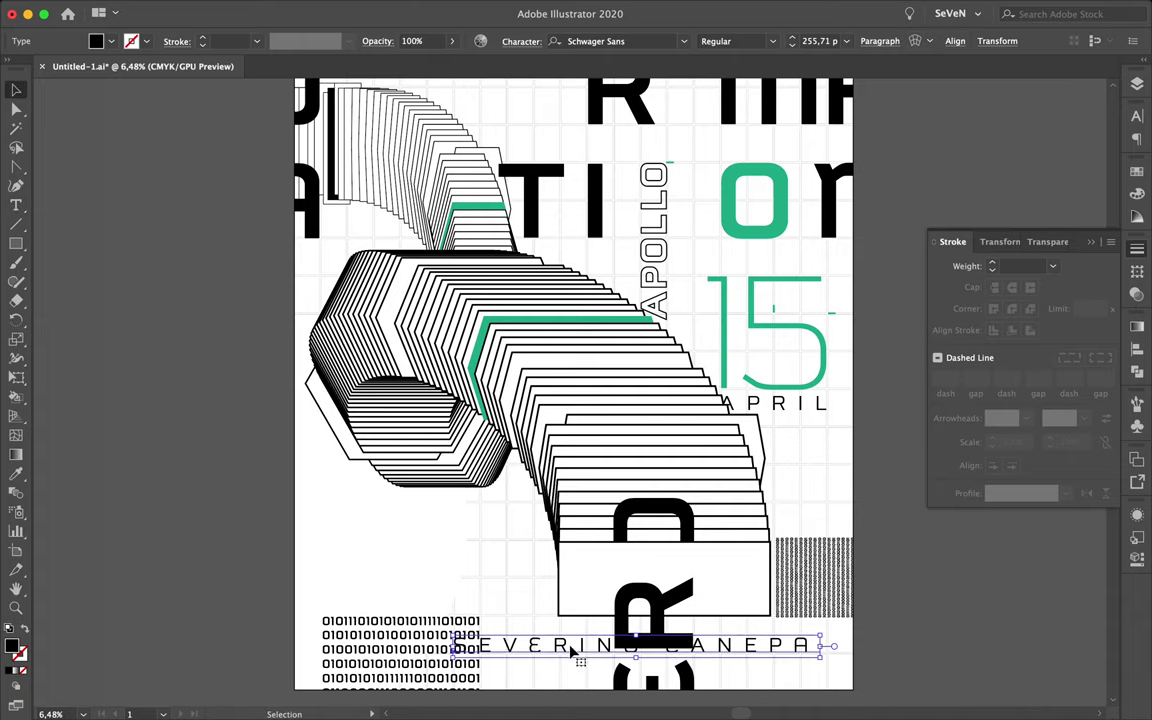
Step: Move the name label onto the white block and shrink its font size
{"action": "left_click_drag", "start_coordinate": [565, 675], "coordinate": [675, 579]}
{"action": "left_click", "coordinate": [1137, 84]}
{"action": "left_click", "coordinate": [1137, 116]}
{"action": "left_click", "coordinate": [956, 186]}
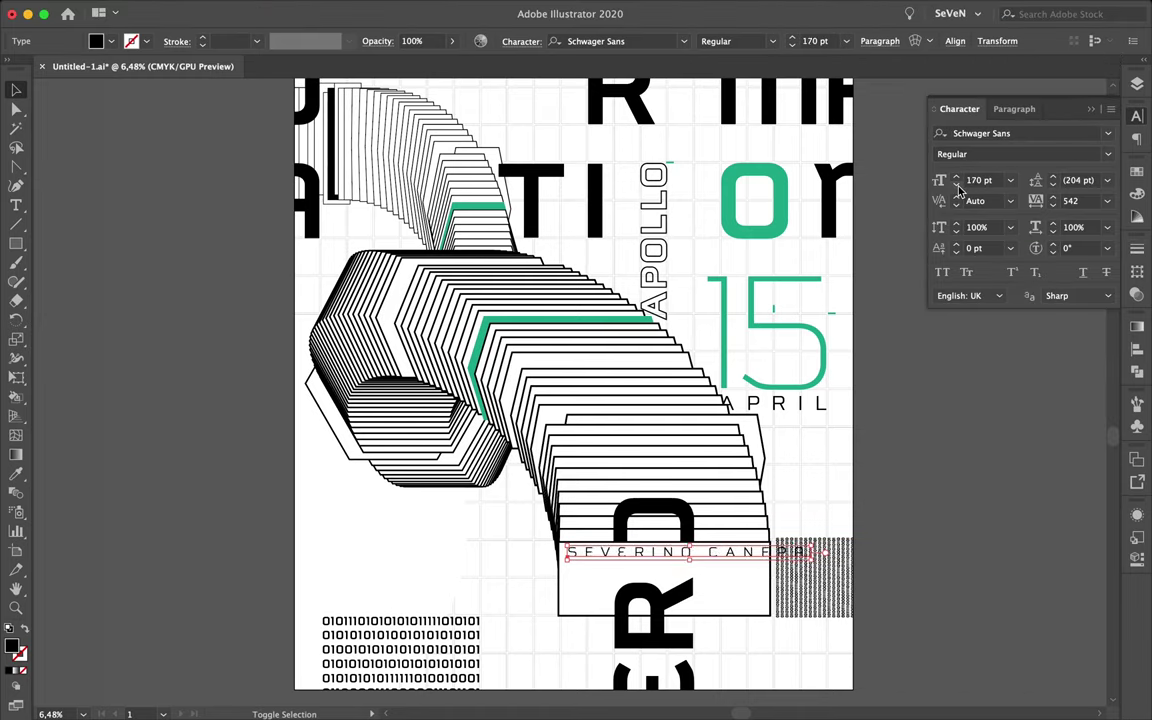
{"action": "key", "text": "super+shift+a"}
Step: Inspect the stripe group, then fit the whole poster in view
{"action": "scroll", "coordinate": [597, 296], "scroll_direction": "up", "scroll_amount": 3}
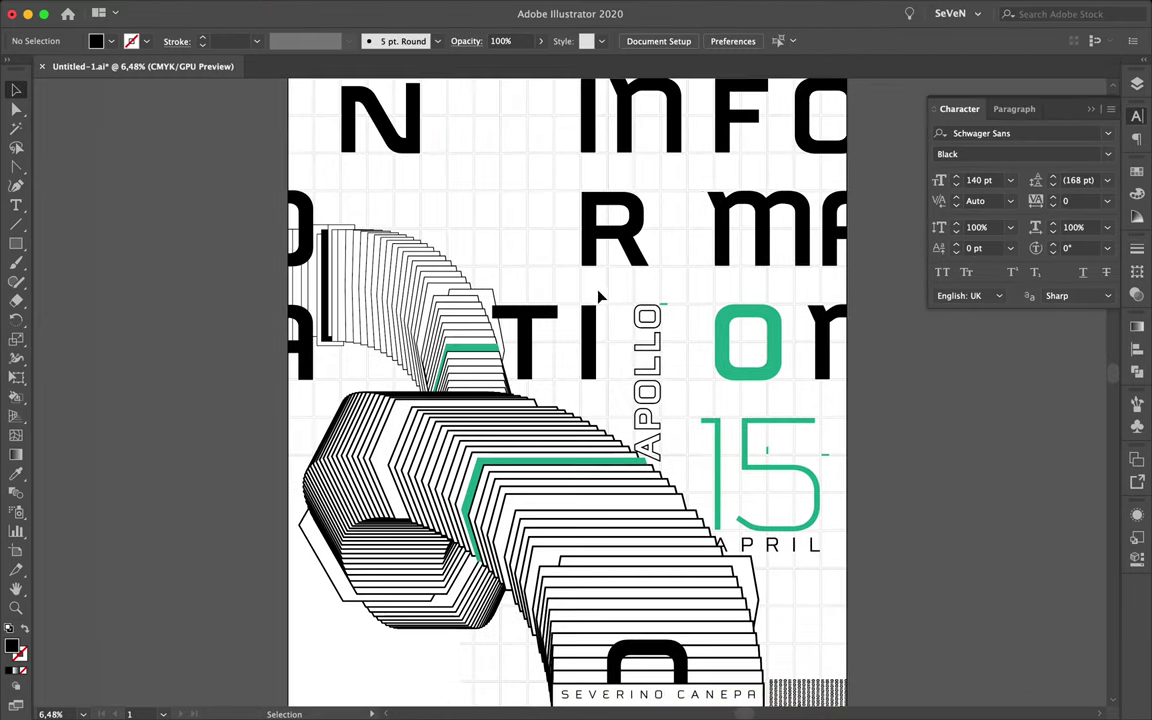
{"action": "scroll", "coordinate": [506, 448], "scroll_direction": "up", "scroll_amount": 5}
{"action": "double_click", "coordinate": [186, 250]}
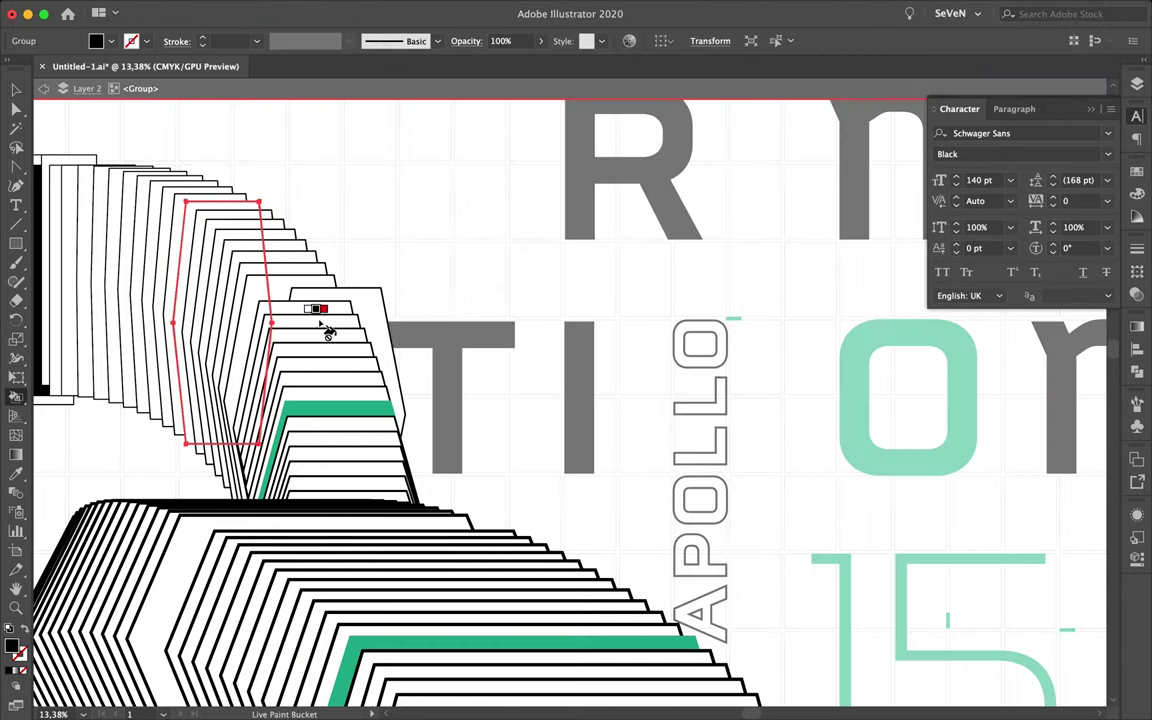
{"action": "key", "text": "Escape"}
{"action": "scroll", "coordinate": [455, 262], "scroll_direction": "down", "scroll_amount": 5}
{"action": "key", "text": "v"}
Step: Colour the INFORMATION letters light grey
{"action": "left_click", "coordinate": [512, 253]}
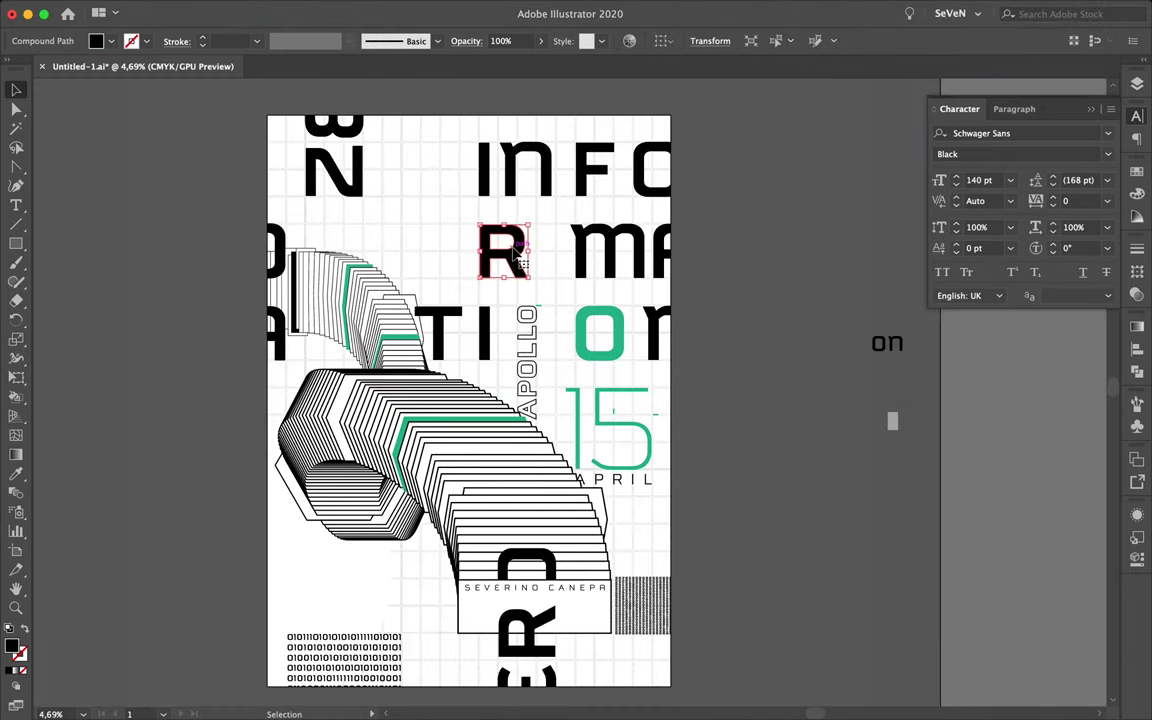
{"action": "left_click_drag", "start_coordinate": [470, 130], "coordinate": [516, 309]}
{"action": "key", "text": "i"}
{"action": "left_click", "coordinate": [893, 420]}
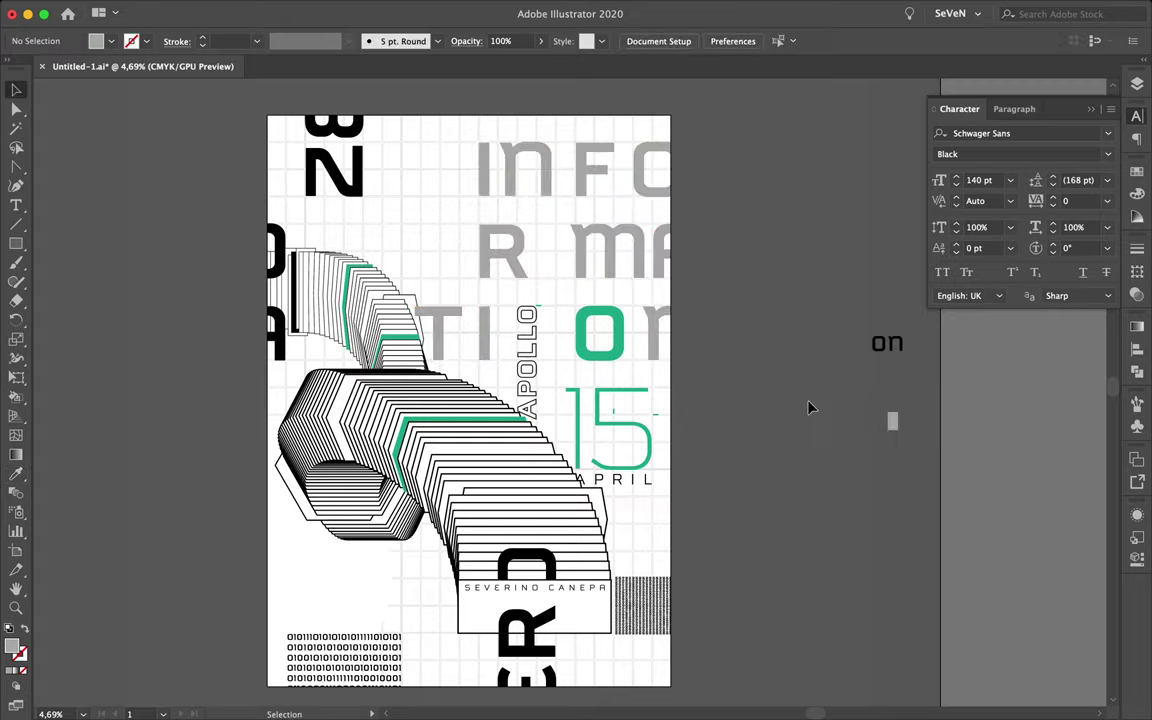
{"action": "scroll", "coordinate": [514, 309], "scroll_direction": "up", "scroll_amount": 3}
{"action": "right_click", "coordinate": [395, 290]}
{"action": "key", "text": "Escape"}
Step: Copy the binary-digit column beside the original and delete a misplaced extra copy
{"action": "left_click", "coordinate": [340, 320]}
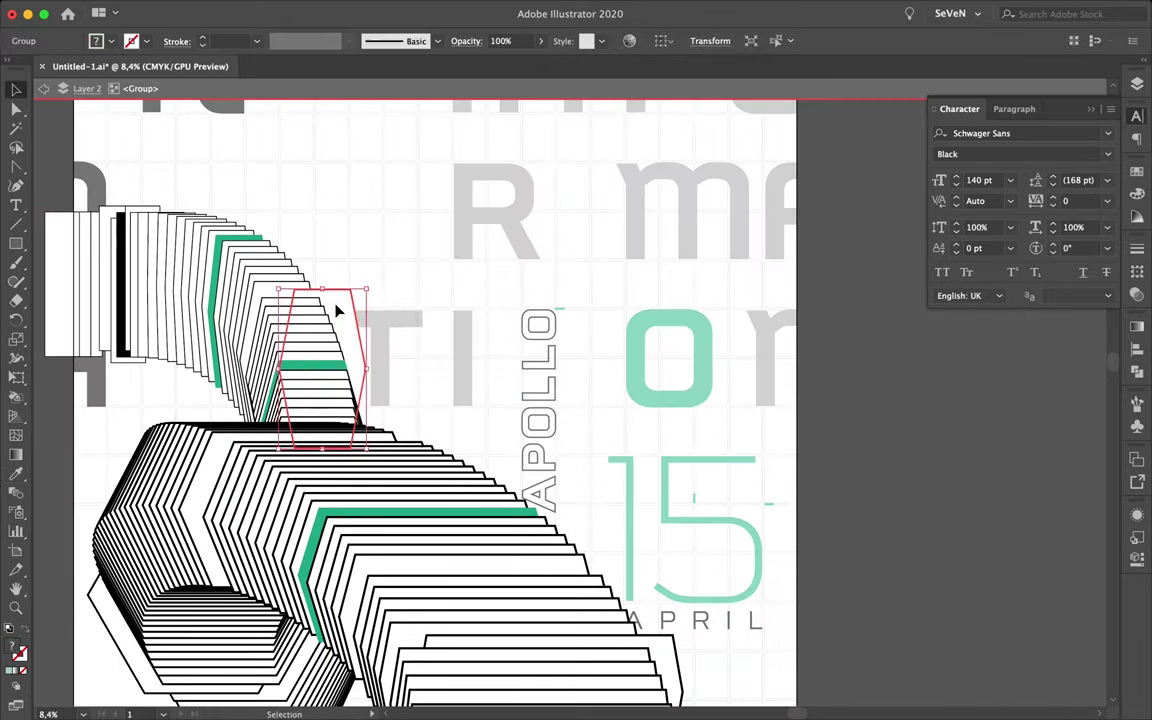
{"action": "scroll", "coordinate": [371, 241], "scroll_direction": "down", "scroll_amount": 3}
{"action": "scroll", "coordinate": [371, 241], "scroll_direction": "up", "scroll_amount": 1}
{"action": "scroll", "coordinate": [640, 660], "scroll_direction": "up", "scroll_amount": 3}
{"action": "mouse_move", "coordinate": [580, 519]}
{"action": "left_mouse_down"}
{"action": "mouse_move", "coordinate": [605, 490]}
{"action": "mouse_move", "coordinate": [697, 176]}
{"action": "left_mouse_up"}
{"action": "scroll", "coordinate": [600, 480], "scroll_direction": "up", "scroll_amount": 3}
{"action": "scroll", "coordinate": [586, 300], "scroll_direction": "up", "scroll_amount": 3}
{"action": "scroll", "coordinate": [697, 176], "scroll_direction": "down", "scroll_amount": 5}
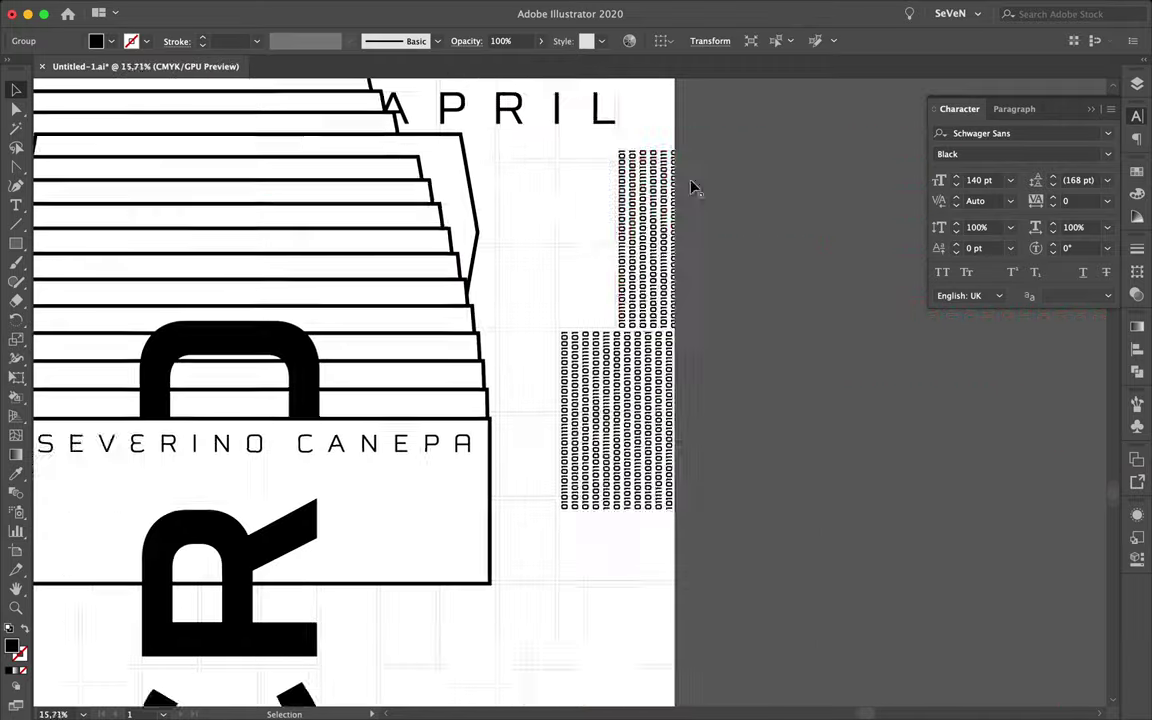
{"action": "key", "text": "a"}
{"action": "key", "text": "Delete"}
{"action": "scroll", "coordinate": [521, 363], "scroll_direction": "up", "scroll_amount": 3}
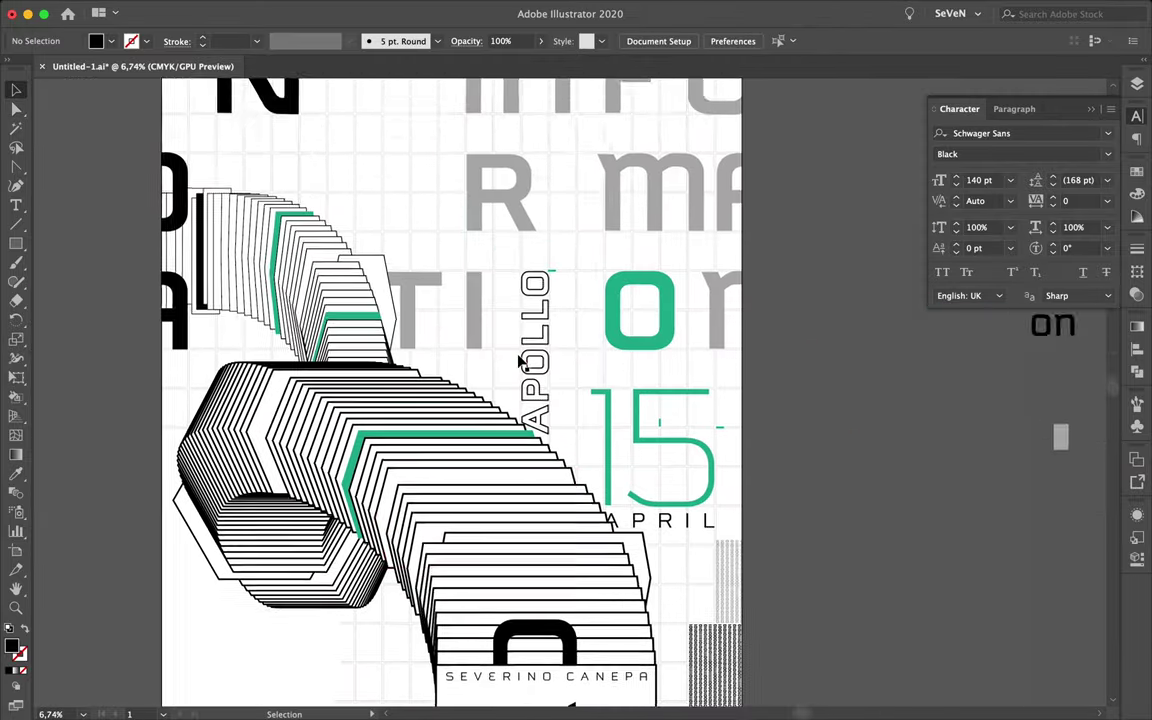
Step: Move the small green bar into the top-left grid gutter and centre it
{"action": "scroll", "coordinate": [445, 327], "scroll_direction": "up", "scroll_amount": 2}
{"action": "left_click_drag", "start_coordinate": [690, 392], "coordinate": [559, 372]}
{"action": "scroll", "coordinate": [559, 372], "scroll_direction": "up", "scroll_amount": 2}
{"action": "scroll", "coordinate": [559, 370], "scroll_direction": "up", "scroll_amount": 3}
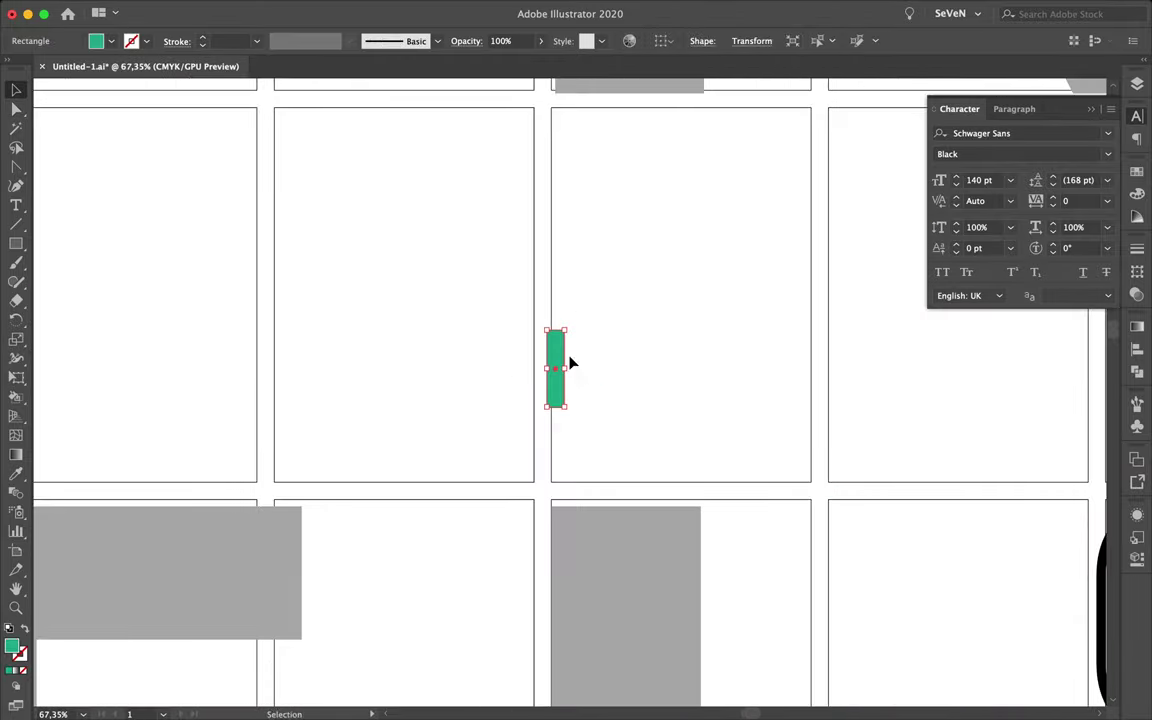
{"action": "scroll", "coordinate": [540, 432], "scroll_direction": "down", "scroll_amount": 4}
{"action": "left_click_drag", "start_coordinate": [540, 432], "coordinate": [275, 288]}
{"action": "scroll", "coordinate": [270, 280], "scroll_direction": "up", "scroll_amount": 5}
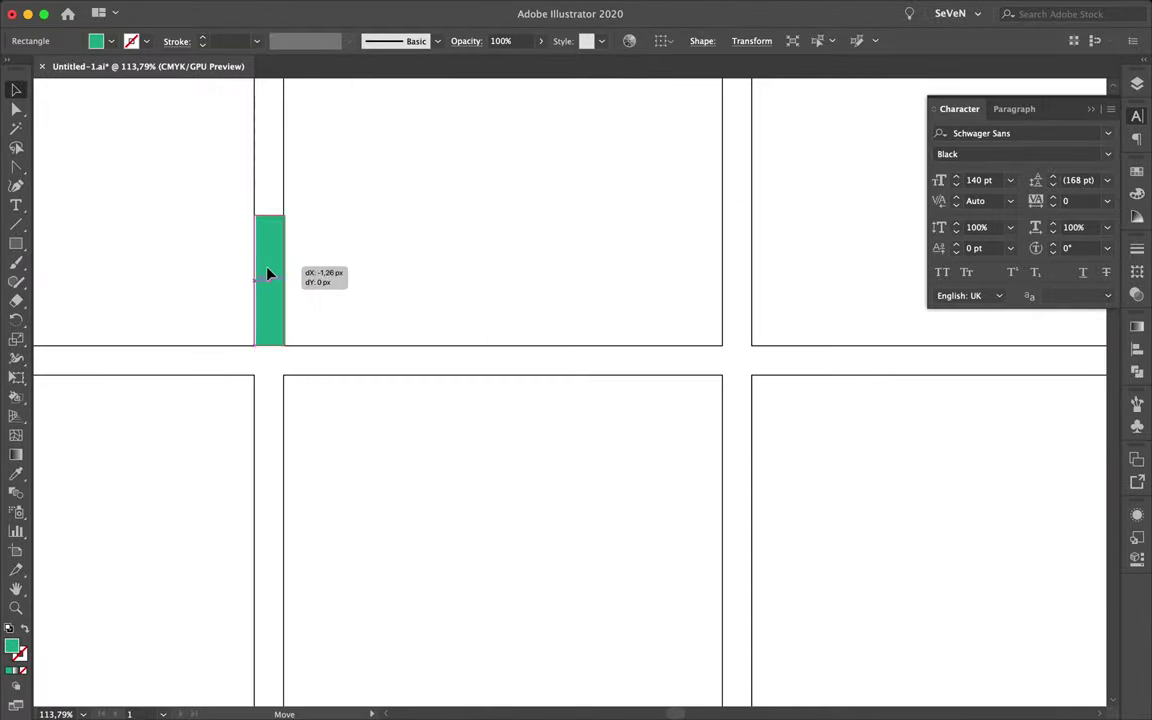
{"action": "scroll", "coordinate": [280, 260], "scroll_direction": "down", "scroll_amount": 9}
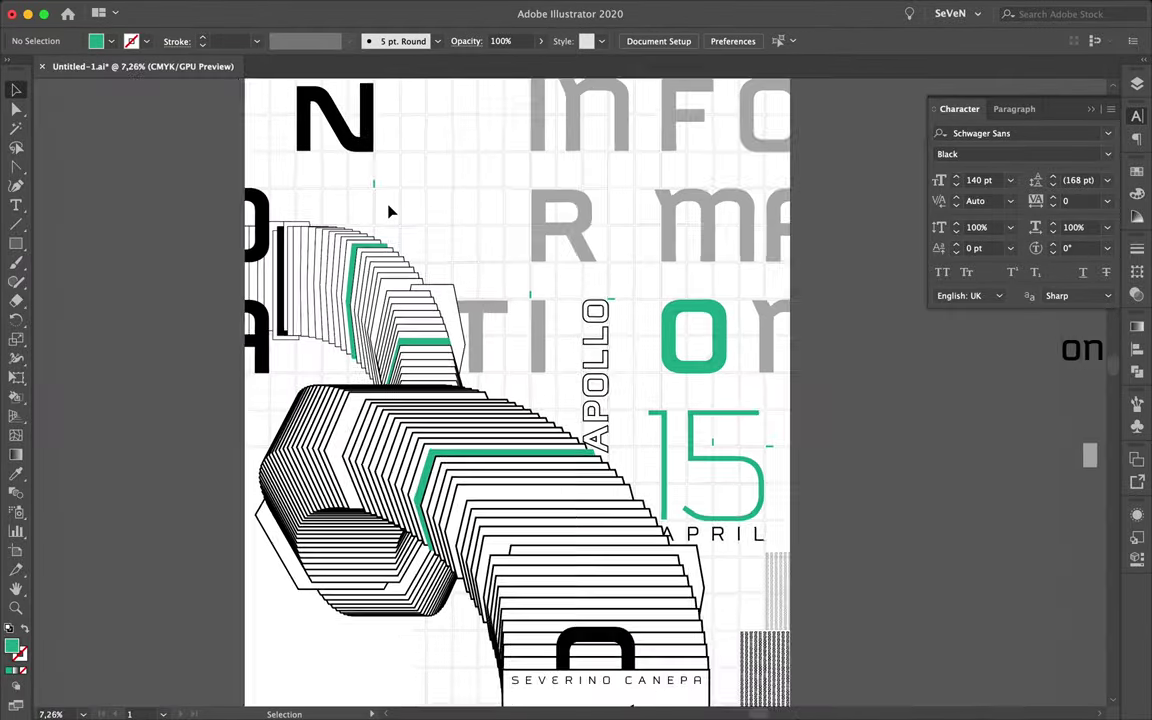
Step: Place a copy of the green bar in a lower-left gutter
{"action": "left_click_drag", "start_coordinate": [268, 272], "coordinate": [405, 593]}
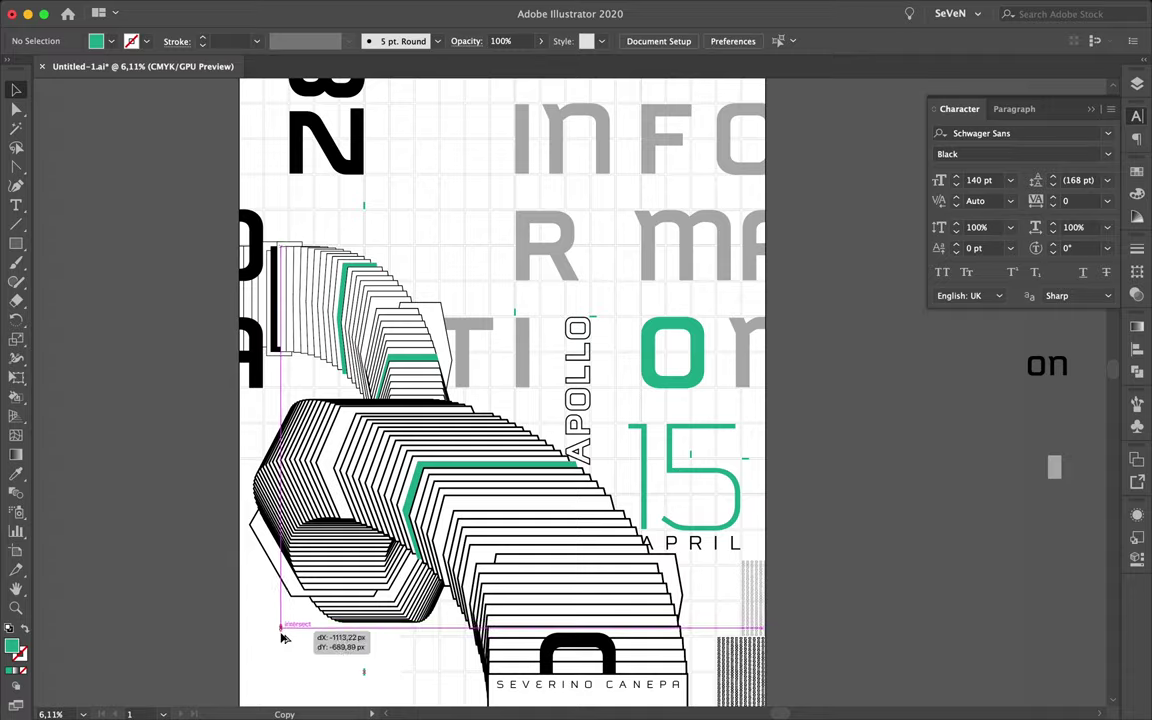
{"action": "left_click_drag", "start_coordinate": [283, 637], "coordinate": [275, 628]}
{"action": "scroll", "coordinate": [270, 640], "scroll_direction": "up", "scroll_amount": 3}
{"action": "scroll", "coordinate": [285, 650], "scroll_direction": "up", "scroll_amount": 5}
{"action": "scroll", "coordinate": [330, 648], "scroll_direction": "down", "scroll_amount": 7}
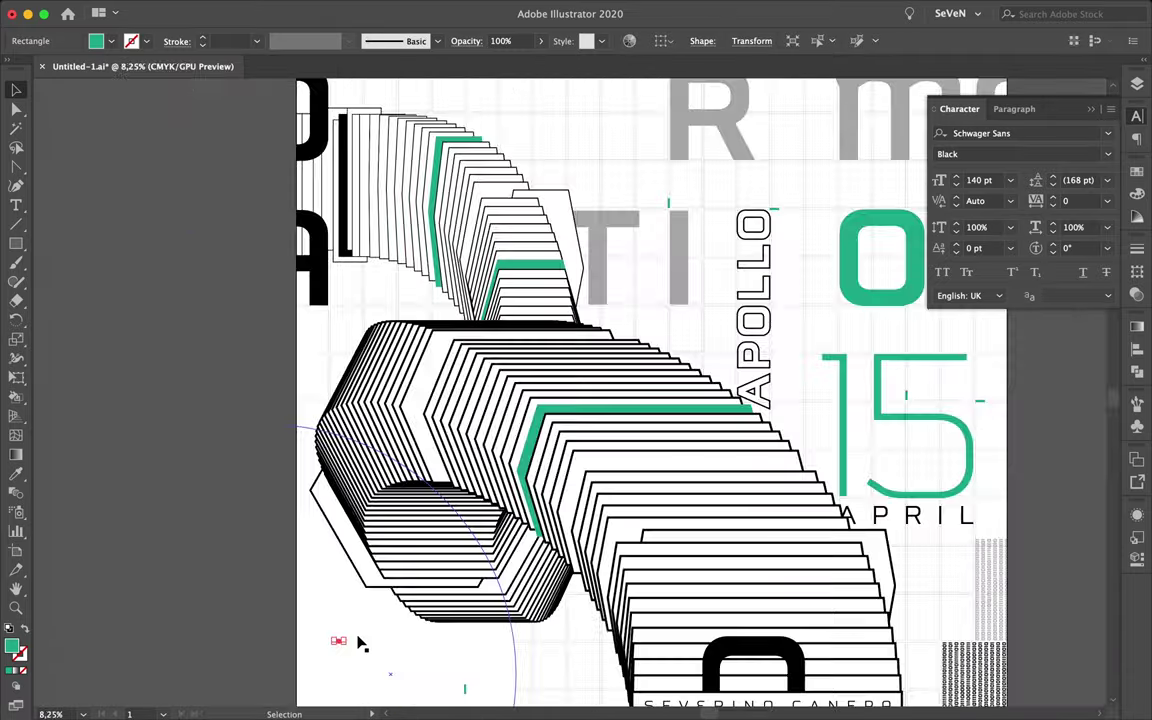
{"action": "scroll", "coordinate": [420, 400], "scroll_direction": "up", "scroll_amount": 3}
{"action": "scroll", "coordinate": [476, 460], "scroll_direction": "down", "scroll_amount": 2}
Step: Add a new text object on the grid reading ZERO
{"action": "key", "text": "t"}
{"action": "scroll", "coordinate": [381, 367], "scroll_direction": "up", "scroll_amount": 3}
{"action": "left_click", "coordinate": [297, 388]}
{"action": "type", "text": "APOLLO"}
{"action": "key", "text": "super+a"}
{"action": "type", "text": "ZERO"}
{"action": "key", "text": "Escape"}
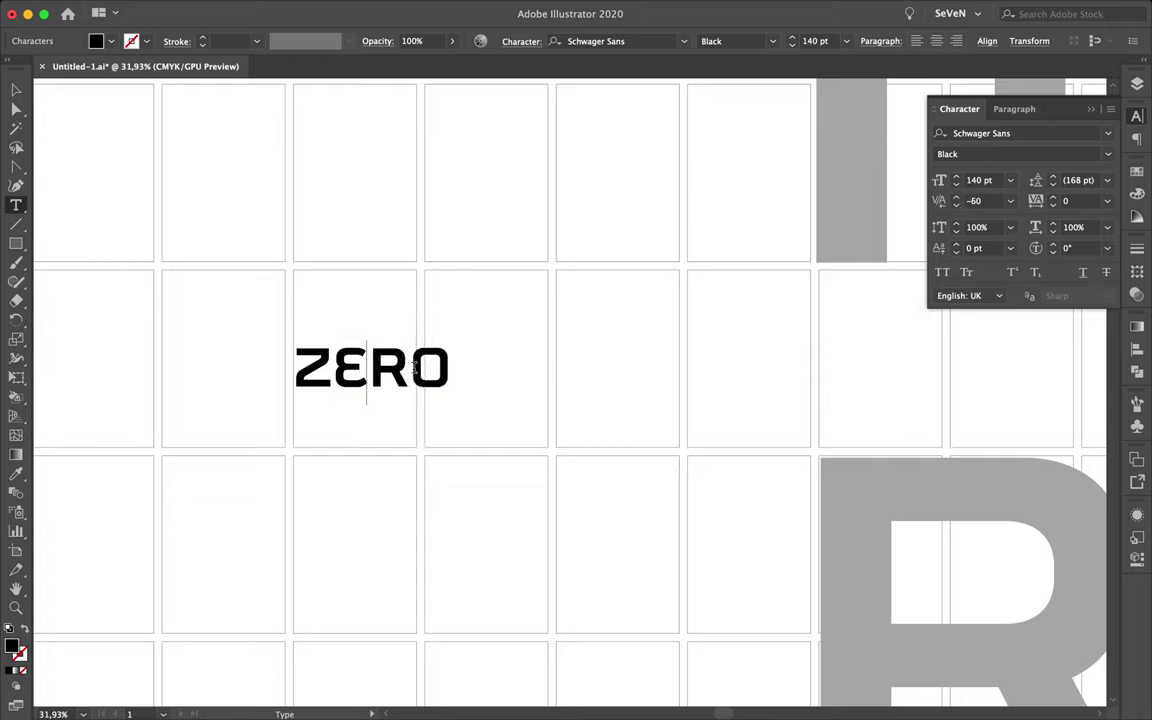
{"action": "key", "text": "Escape"}
Step: Put a black rectangle behind the ZERO text and make the lettering white
{"action": "key", "text": "m"}
{"action": "left_click_drag", "start_coordinate": [463, 400], "coordinate": [457, 397]}
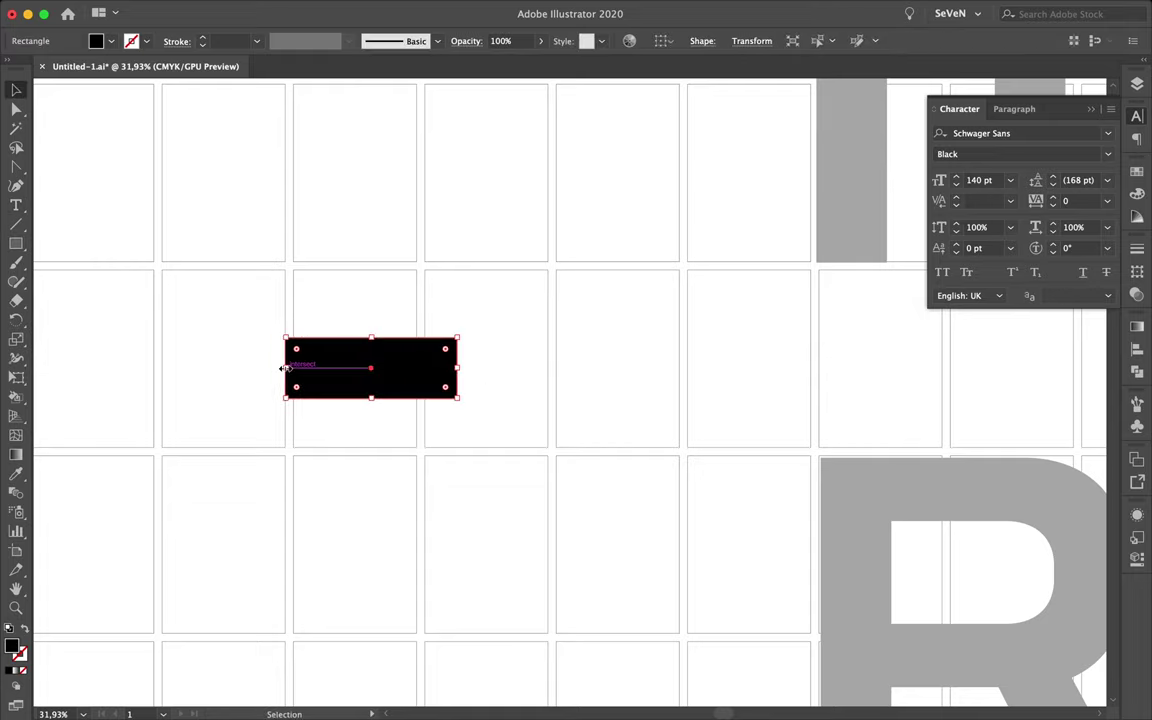
{"action": "right_click", "coordinate": [395, 366]}
{"action": "key", "text": "Escape"}
{"action": "key", "text": "v"}
{"action": "key", "text": "super+shift+bracketleft"}
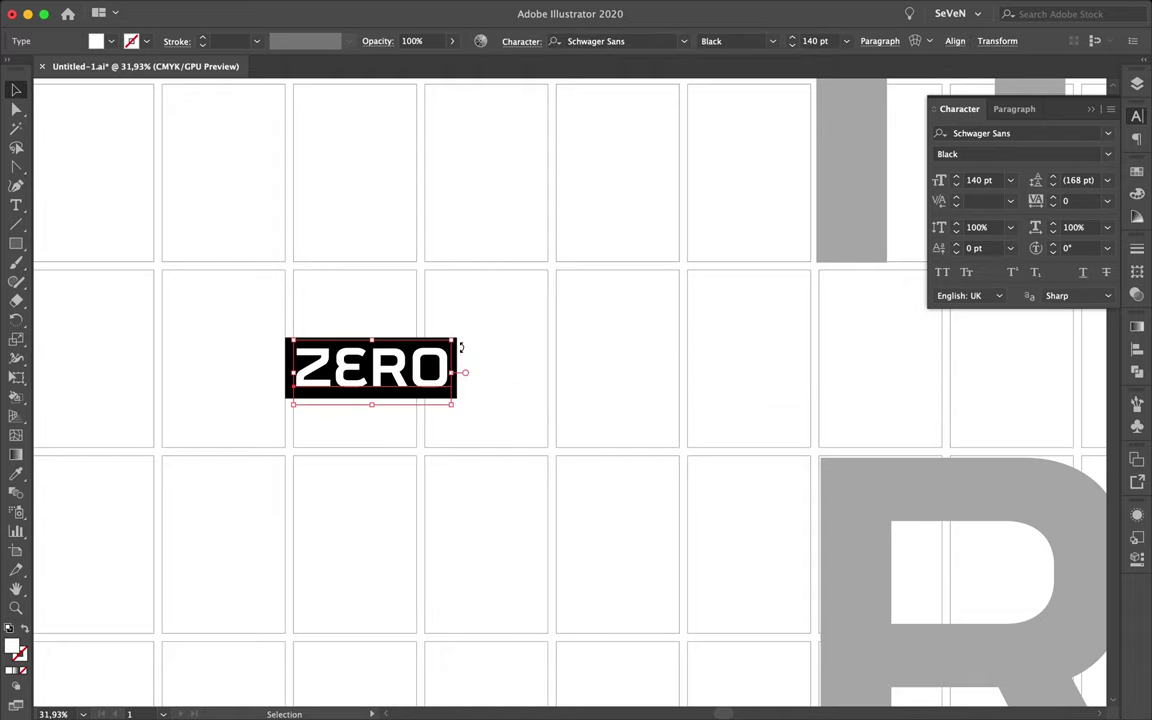
{"action": "left_click", "coordinate": [195, 13]}
{"action": "left_click", "coordinate": [455, 339]}
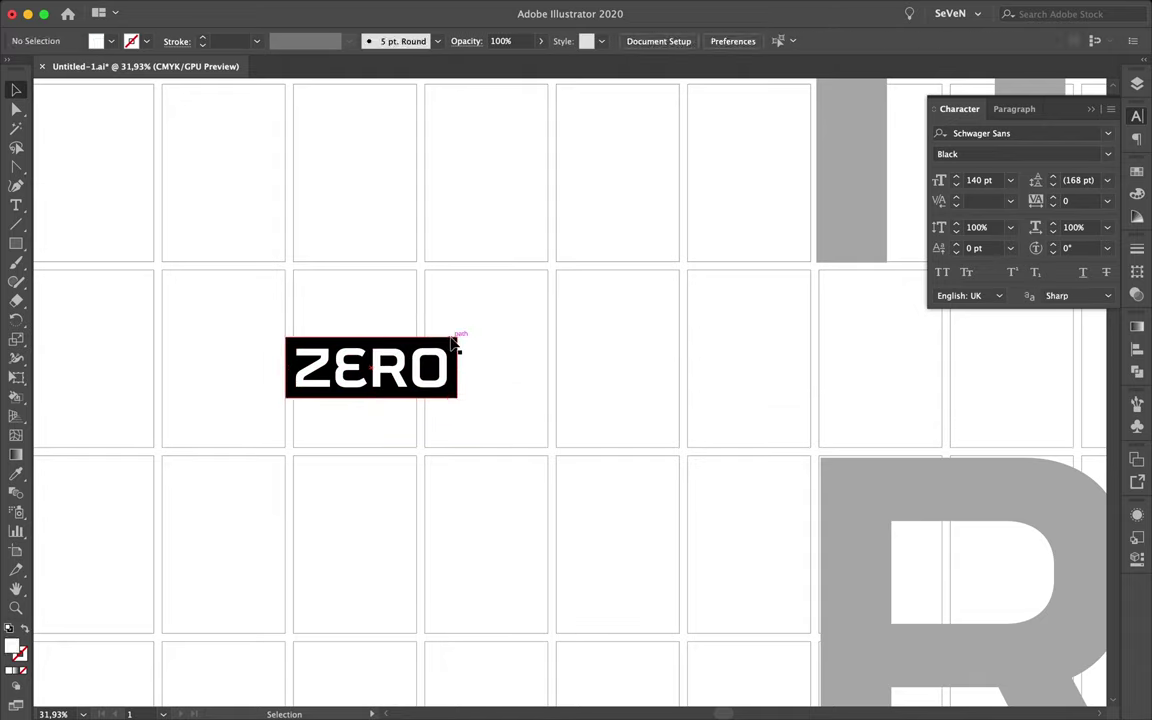
Step: Give the badge's black rectangle a green 10 px stroke
{"action": "left_click", "coordinate": [1137, 248]}
{"action": "scroll", "coordinate": [870, 315], "scroll_direction": "down", "scroll_amount": 3}
{"action": "left_click", "coordinate": [1137, 171]}
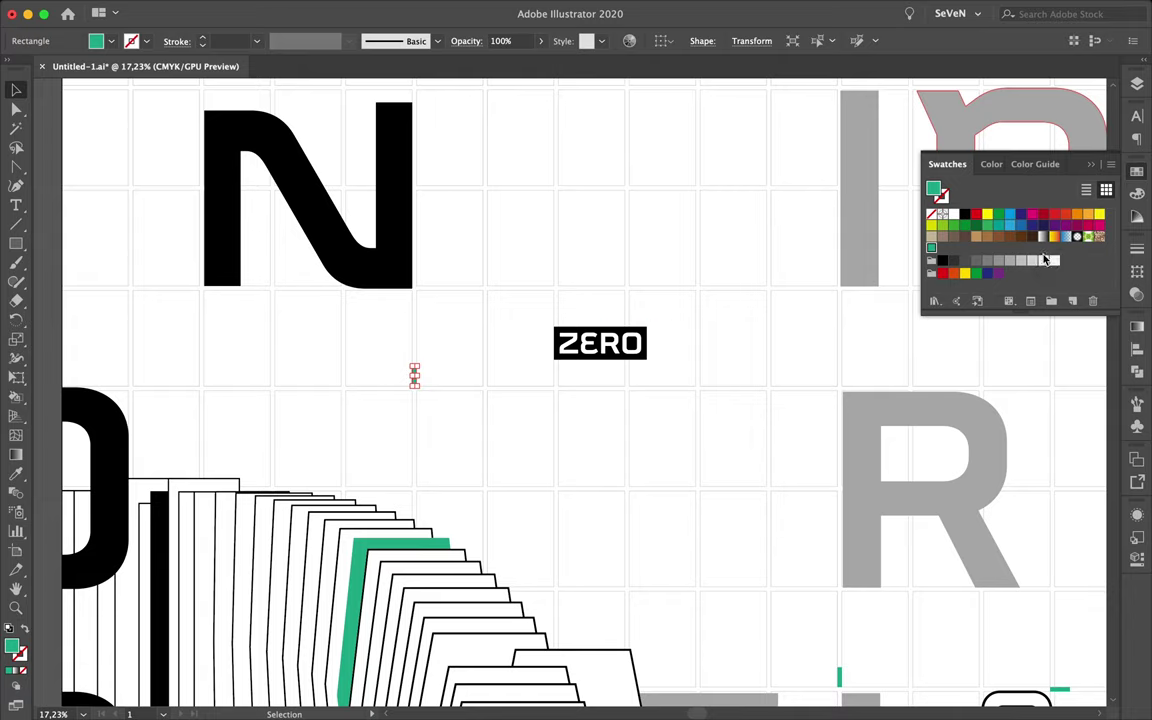
{"action": "left_click", "coordinate": [930, 247]}
{"action": "scroll", "coordinate": [626, 302], "scroll_direction": "up", "scroll_amount": 7}
{"action": "left_click", "coordinate": [1137, 248]}
{"action": "type", "text": "10"}
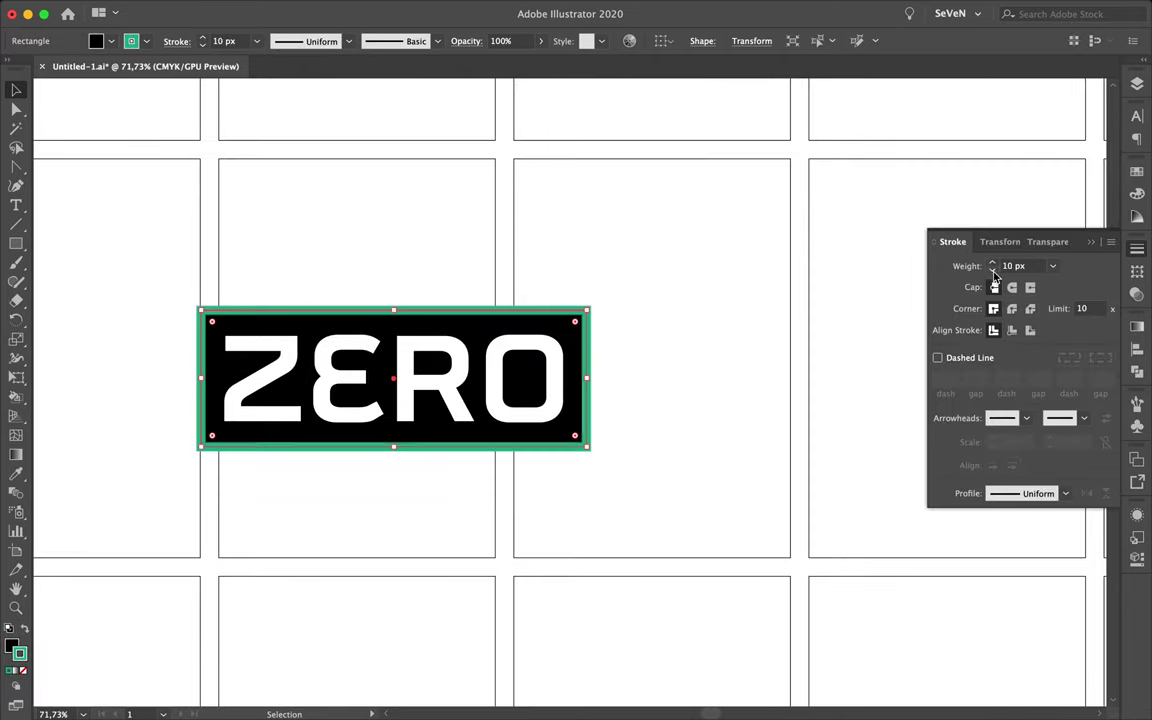
{"action": "left_click", "coordinate": [588, 345]}
{"action": "scroll", "coordinate": [635, 327], "scroll_direction": "down", "scroll_amount": 2}
{"action": "left_click", "coordinate": [635, 327]}
Step: Add three badge copies below: green lettering, white with green lettering, and black lettering
{"action": "left_click_drag", "start_coordinate": [557, 356], "coordinate": [557, 476]}
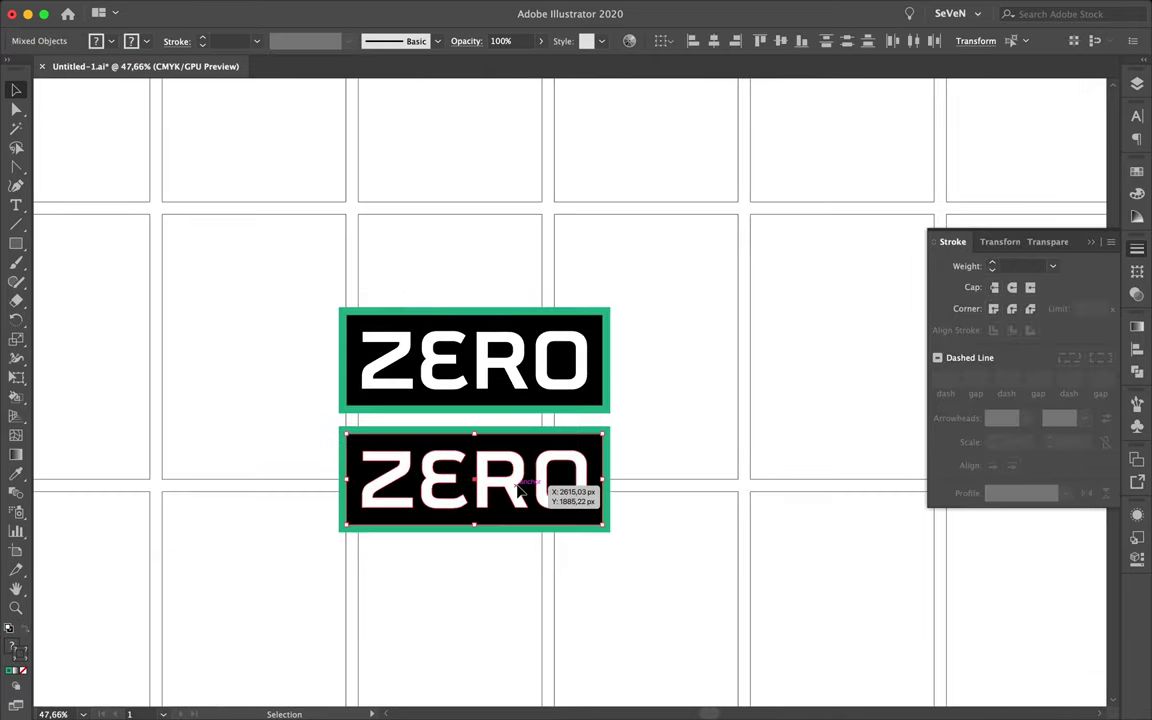
{"action": "key", "text": "i"}
{"action": "left_click", "coordinate": [1137, 171]}
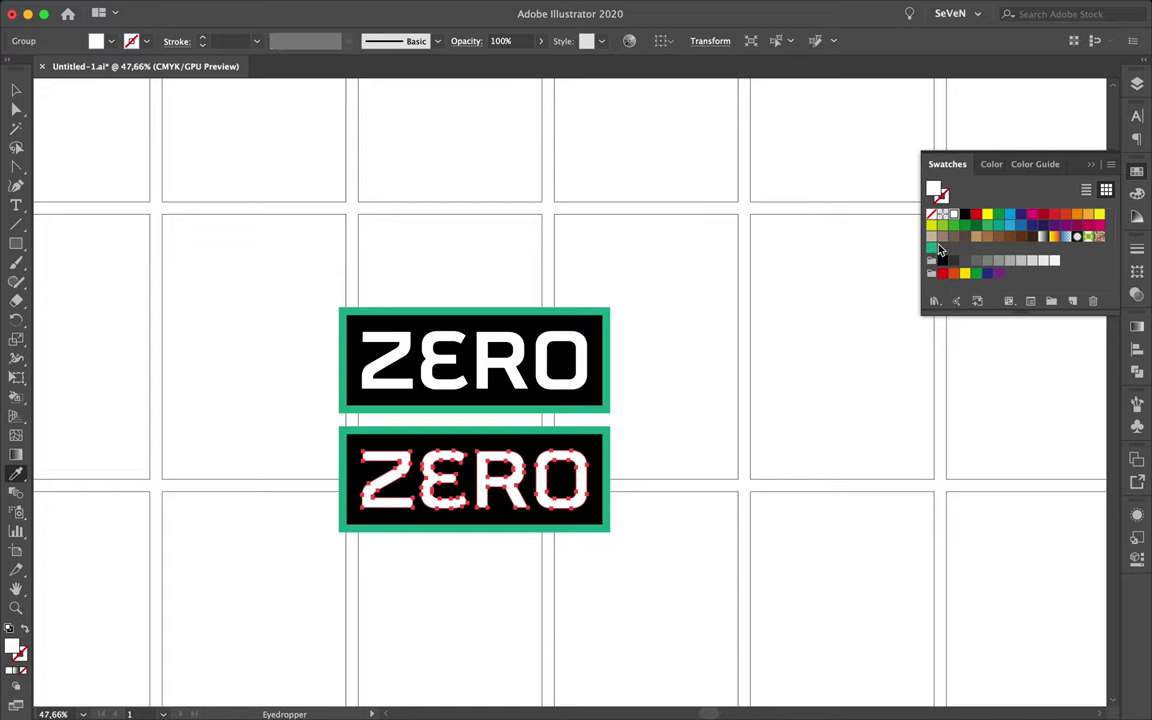
{"action": "left_click", "coordinate": [930, 247]}
{"action": "left_click_drag", "start_coordinate": [527, 425], "coordinate": [527, 533]}
{"action": "left_click", "coordinate": [695, 508]}
{"action": "left_click_drag", "start_coordinate": [548, 480], "coordinate": [548, 587]}
{"action": "left_click", "coordinate": [964, 214]}
Step: Add two more badge copies, one with a green background and one with white lettering
{"action": "scroll", "coordinate": [787, 315], "scroll_direction": "down", "scroll_amount": 2, "text": "alt"}
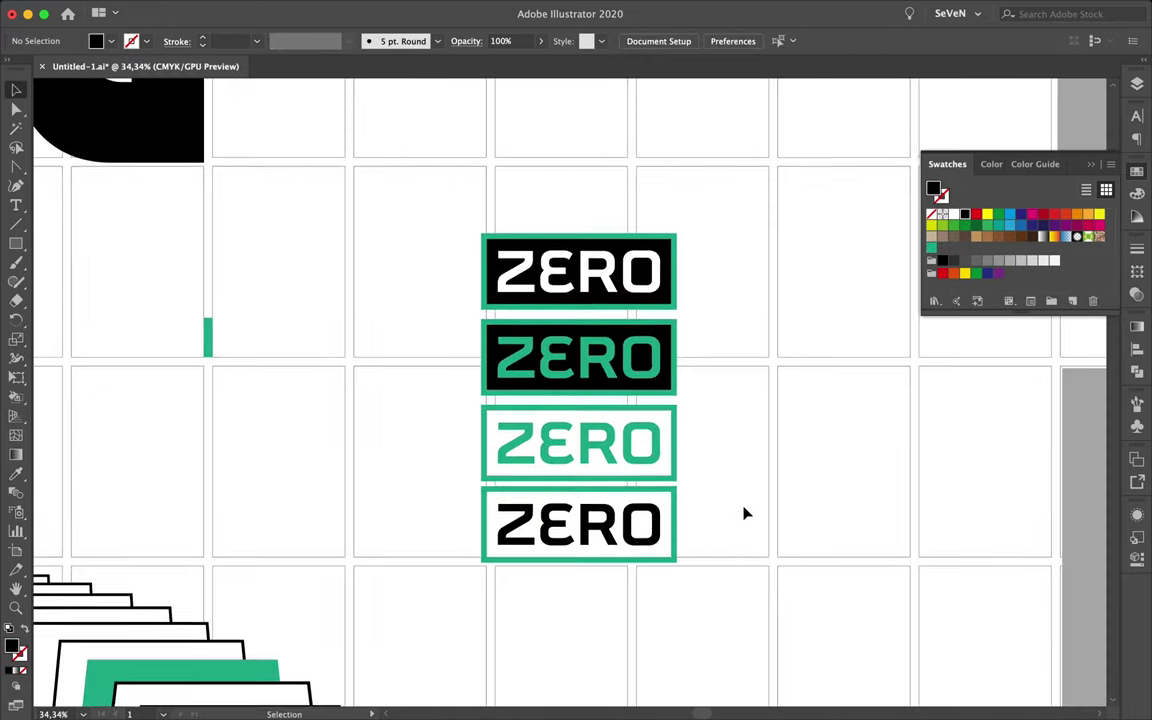
{"action": "left_click_drag", "start_coordinate": [645, 537], "coordinate": [645, 617]}
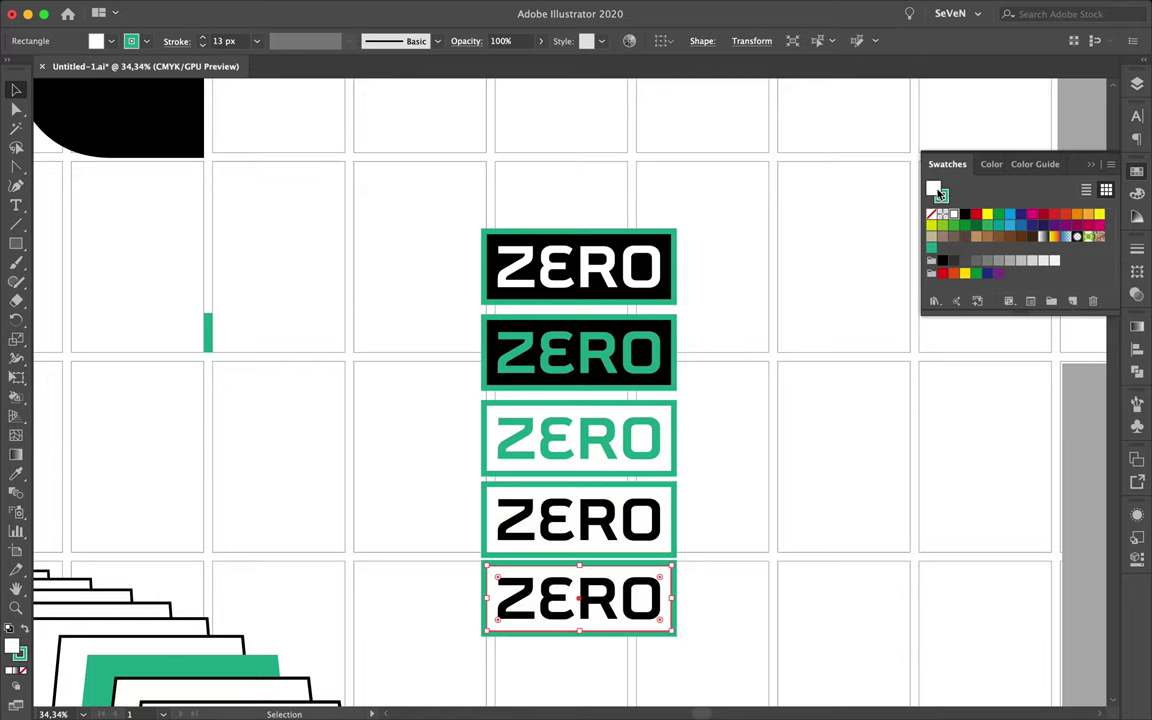
{"action": "left_click", "coordinate": [932, 249]}
{"action": "left_click", "coordinate": [710, 555]}
{"action": "scroll", "coordinate": [710, 555], "scroll_direction": "down", "scroll_amount": 1}
{"action": "left_click_drag", "start_coordinate": [650, 550], "coordinate": [650, 632]}
{"action": "left_click", "coordinate": [962, 215]}
{"action": "scroll", "coordinate": [784, 453], "scroll_direction": "down", "scroll_amount": 2, "text": "alt"}
{"action": "scroll", "coordinate": [784, 453], "scroll_direction": "down", "scroll_amount": 2, "text": "alt"}
Step: Select all six ZERO badges and group them
{"action": "left_click", "coordinate": [197, 8]}
{"action": "left_click", "coordinate": [761, 234]}
{"action": "scroll", "coordinate": [761, 234], "scroll_direction": "up", "scroll_amount": 2, "text": "alt"}
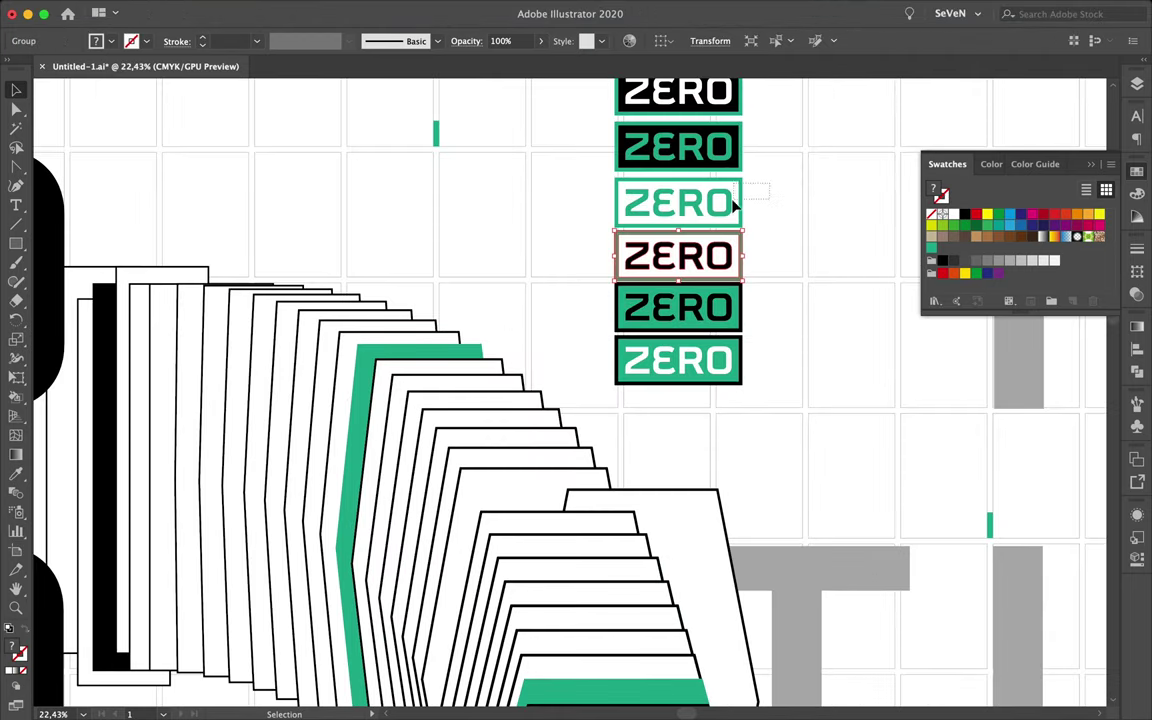
{"action": "left_click", "coordinate": [725, 150]}
{"action": "scroll", "coordinate": [760, 130], "scroll_direction": "up", "scroll_amount": 1}
{"action": "mouse_move", "coordinate": [783, 102]}
{"action": "left_mouse_down"}
{"action": "mouse_move", "coordinate": [681, 458]}
{"action": "mouse_move", "coordinate": [689, 417]}
{"action": "mouse_move", "coordinate": [759, 360]}
{"action": "mouse_move", "coordinate": [507, 386]}
{"action": "mouse_move", "coordinate": [520, 350]}
{"action": "mouse_move", "coordinate": [813, 393]}
{"action": "left_mouse_up"}
{"action": "key", "text": "super+shift+F9"}
Step: Move the badge stack beside APOLLO and spread the top and bottom badges apart
{"action": "scroll", "coordinate": [707, 327], "scroll_direction": "up", "scroll_amount": 3, "text": "alt"}
{"action": "scroll", "coordinate": [571, 404], "scroll_direction": "down", "scroll_amount": 5, "text": "alt"}
{"action": "scroll", "coordinate": [882, 363], "scroll_direction": "down", "scroll_amount": 1, "text": "alt"}
{"action": "left_click_drag", "start_coordinate": [706, 150], "coordinate": [725, 314]}
{"action": "scroll", "coordinate": [720, 302], "scroll_direction": "up", "scroll_amount": 5, "text": "alt"}
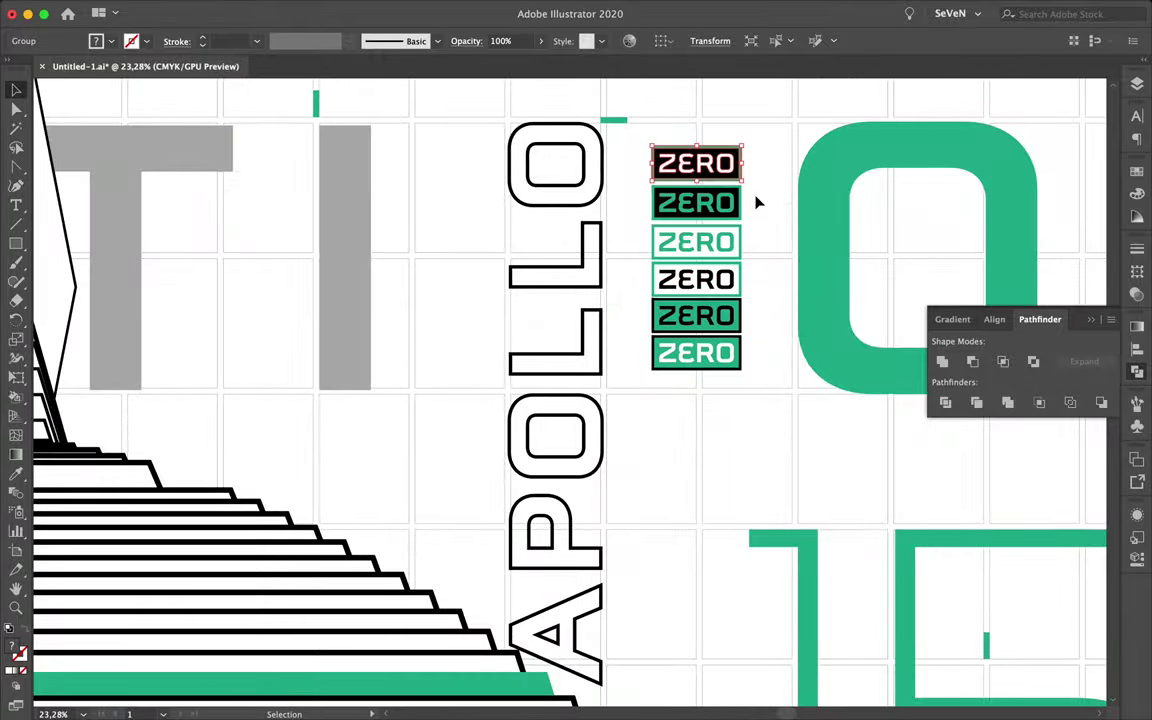
{"action": "left_click_drag", "start_coordinate": [717, 365], "coordinate": [717, 385]}
{"action": "left_click_drag", "start_coordinate": [700, 163], "coordinate": [700, 141]}
{"action": "key", "text": "a"}
{"action": "left_click", "coordinate": [697, 279]}
{"action": "key", "text": "v"}
{"action": "left_click_drag", "start_coordinate": [779, 136], "coordinate": [655, 407]}
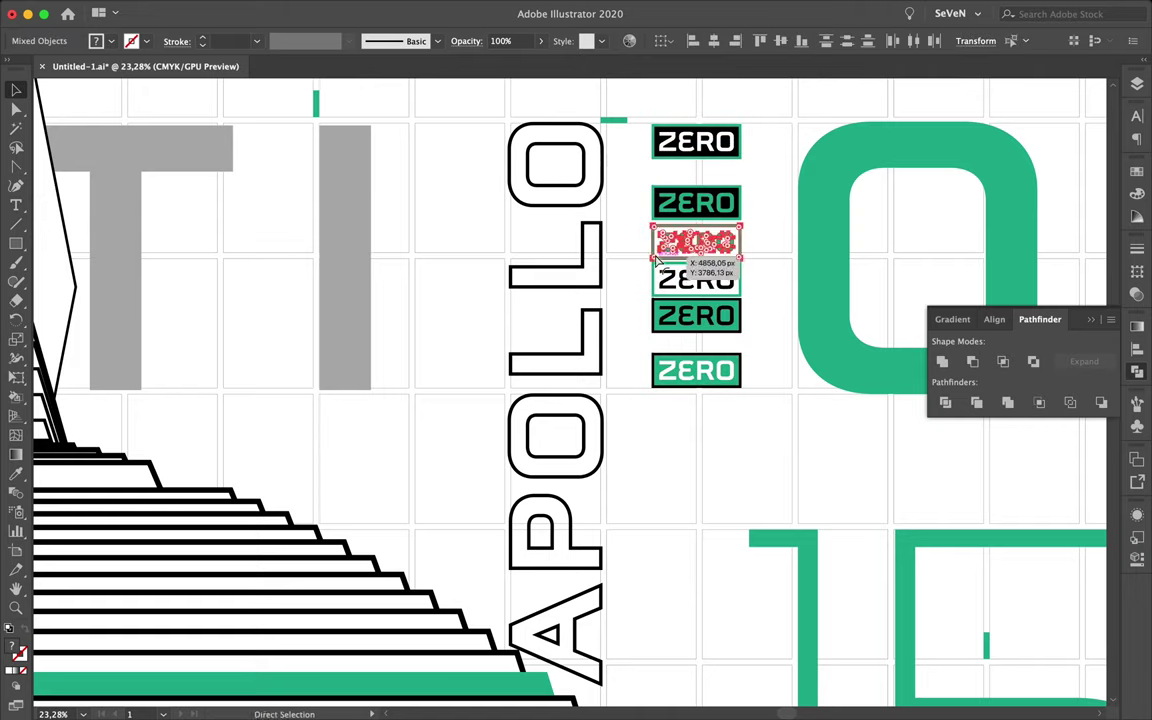
{"action": "scroll", "coordinate": [738, 193], "scroll_direction": "down", "scroll_amount": 5}
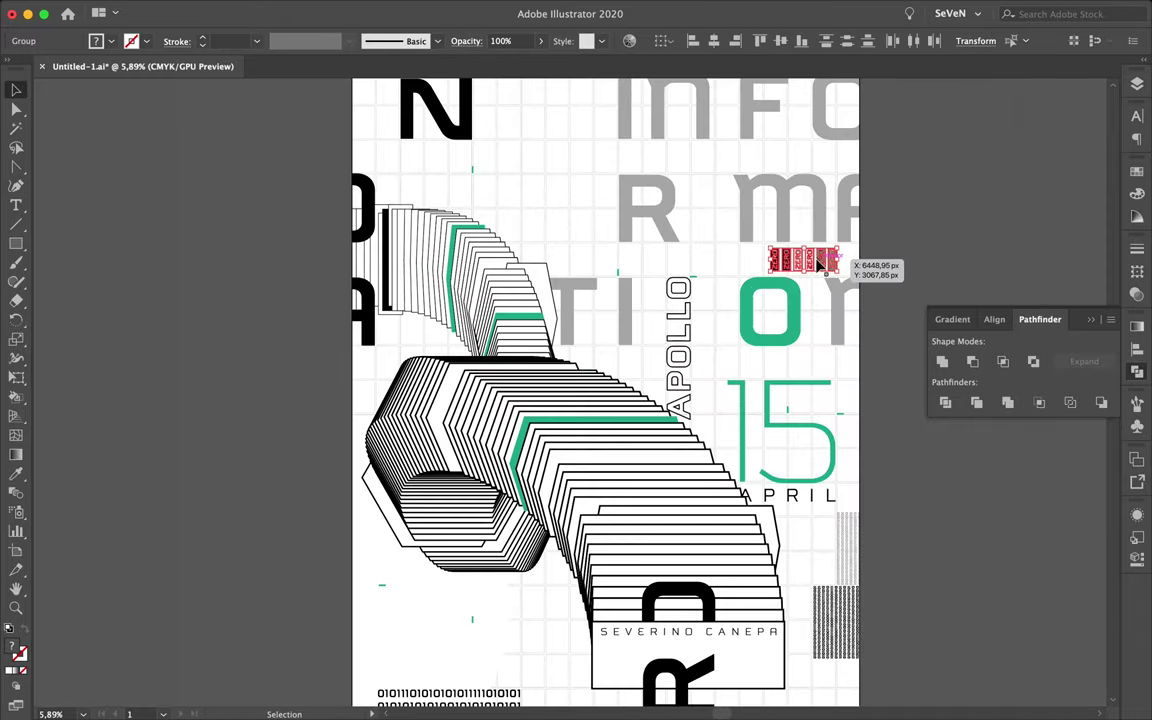
Step: Move the ZERO badge column beside the name label
{"action": "left_click_drag", "start_coordinate": [800, 205], "coordinate": [560, 632]}
{"action": "scroll", "coordinate": [560, 632], "scroll_direction": "up", "scroll_amount": 3}
{"action": "mouse_move", "coordinate": [600, 468]}
{"action": "left_mouse_down"}
{"action": "mouse_move", "coordinate": [578, 476]}
{"action": "mouse_move", "coordinate": [570, 520]}
{"action": "left_mouse_up"}
{"action": "left_click", "coordinate": [590, 535]}
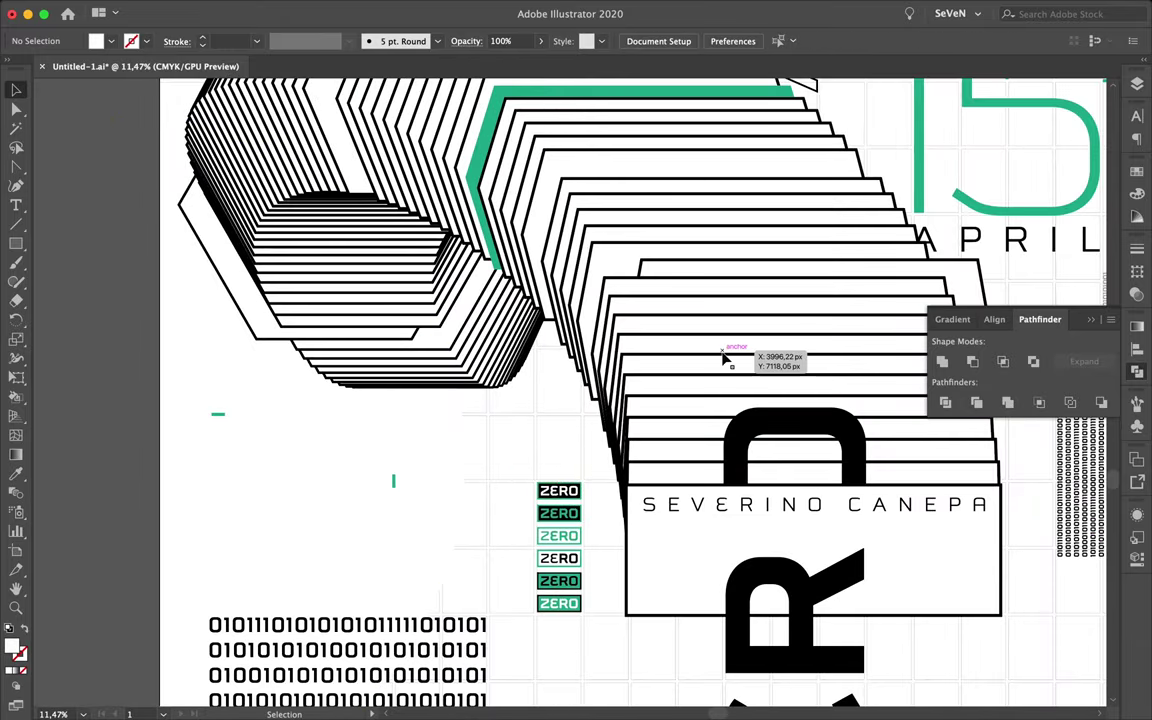
Step: Place one ZERO badge on the ribbon and reorder it behind the ribbon's lines in Layers
{"action": "double_click", "coordinate": [724, 358]}
{"action": "left_click_drag", "start_coordinate": [571, 391], "coordinate": [678, 385]}
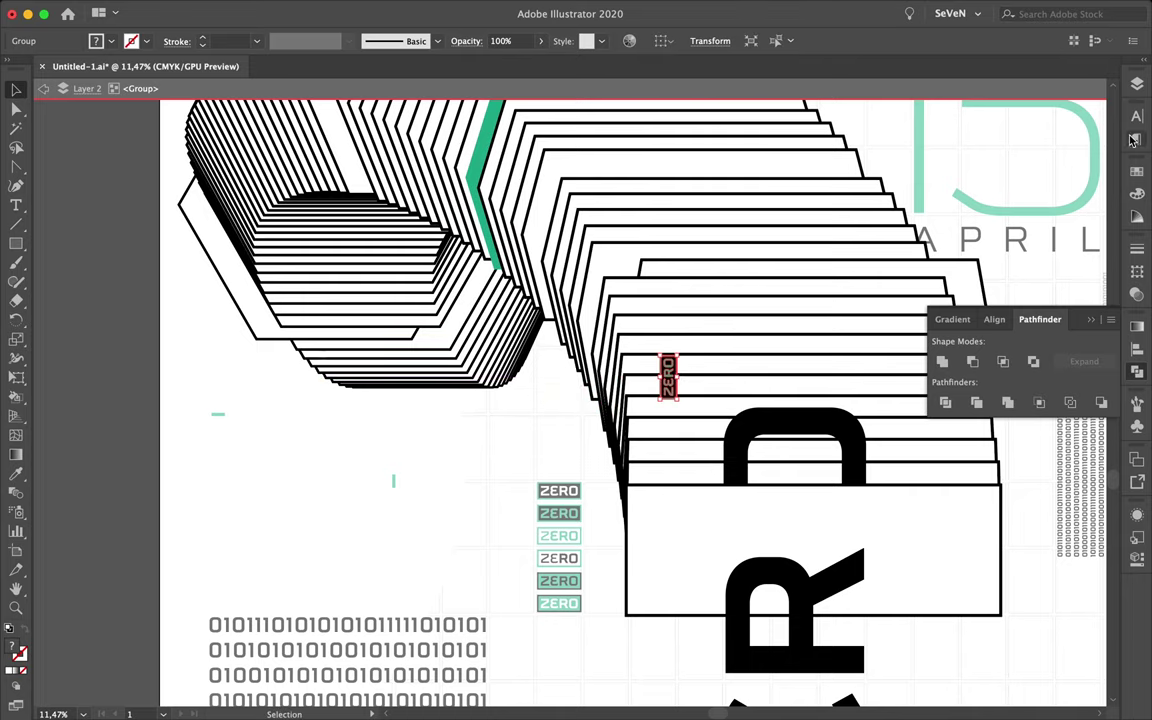
{"action": "left_click", "coordinate": [1134, 140]}
{"action": "left_click_drag", "start_coordinate": [1059, 413], "coordinate": [1059, 317]}
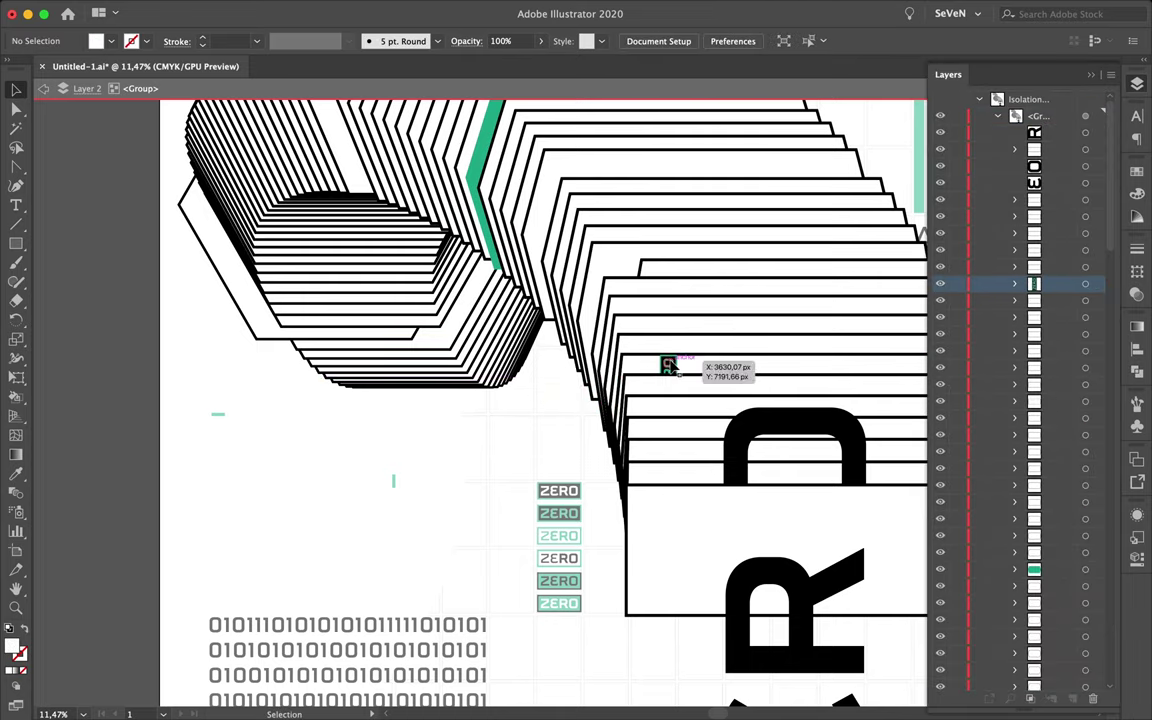
{"action": "key", "text": "Escape"}
{"action": "scroll", "coordinate": [372, 507], "scroll_direction": "right", "scroll_amount": 5}
{"action": "left_click_drag", "start_coordinate": [815, 414], "coordinate": [815, 414]}
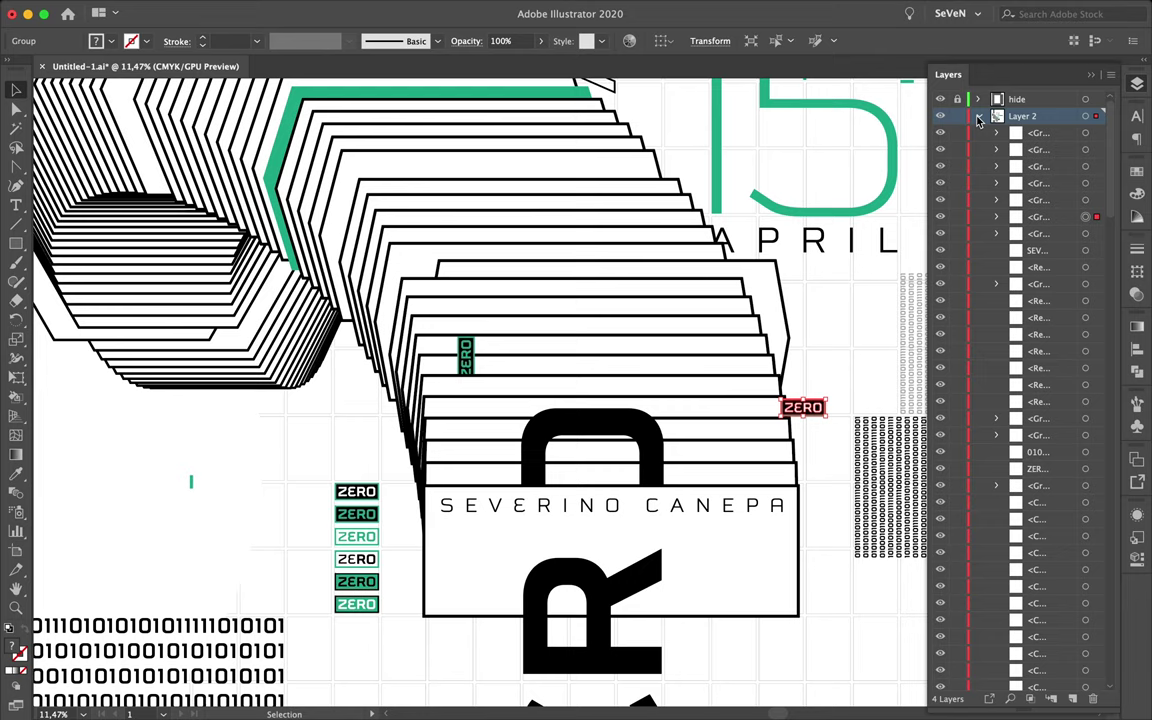
{"action": "scroll", "coordinate": [1052, 600], "scroll_direction": "down", "scroll_amount": 5}
{"action": "scroll", "coordinate": [1052, 683], "scroll_direction": "down", "scroll_amount": 2}
{"action": "scroll", "coordinate": [435, 595], "scroll_direction": "up", "scroll_amount": 5}
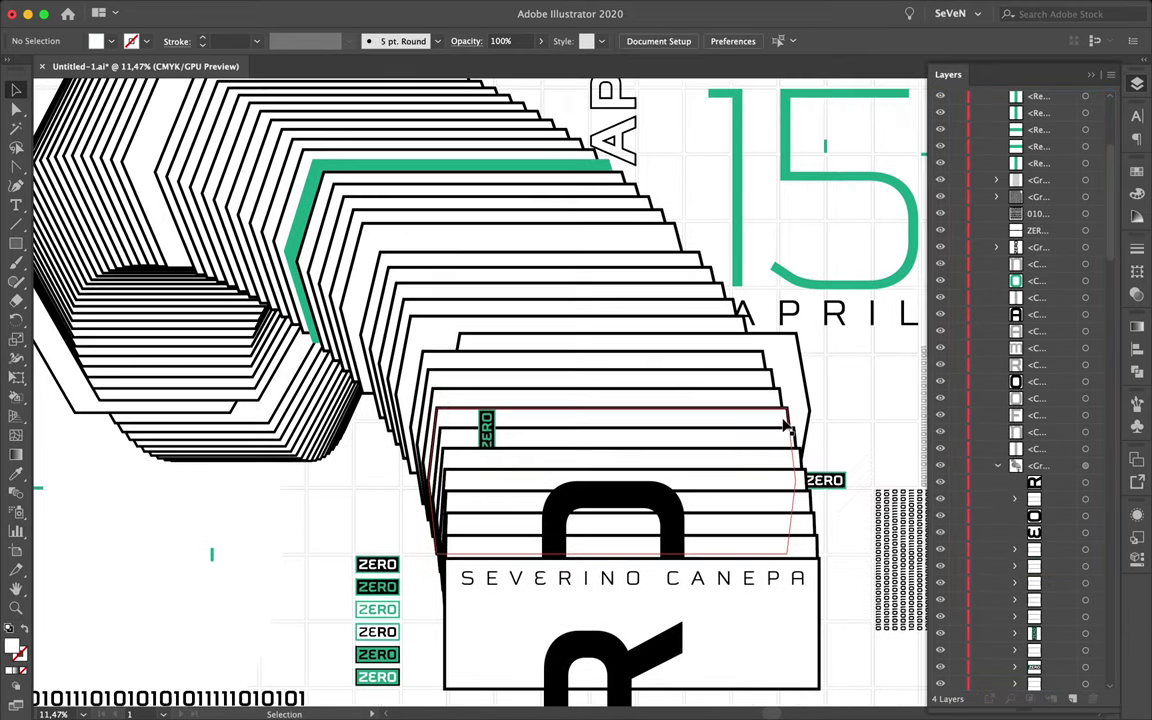
{"action": "scroll", "coordinate": [435, 595], "scroll_direction": "left", "scroll_amount": 3}
Step: Place another ZERO badge on the ribbon, tucked behind its stripes in the layer stack
{"action": "left_click", "coordinate": [570, 392]}
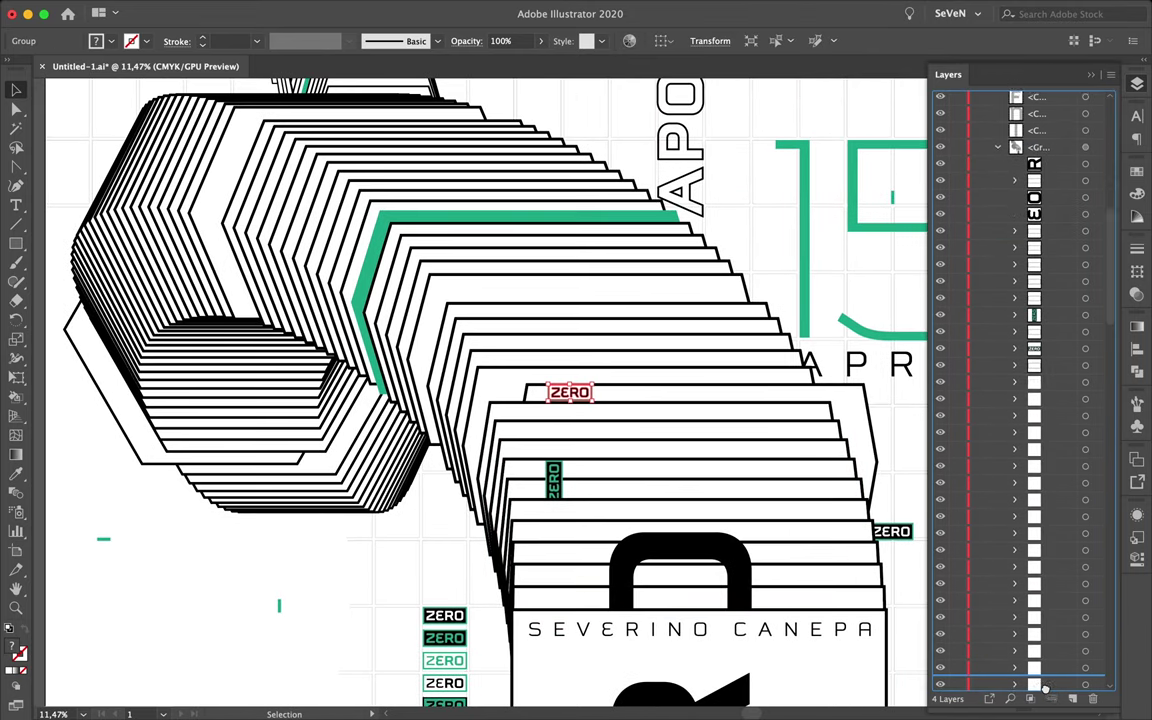
{"action": "left_click_drag", "start_coordinate": [571, 393], "coordinate": [578, 397]}
{"action": "left_click_drag", "start_coordinate": [1062, 595], "coordinate": [1055, 570]}
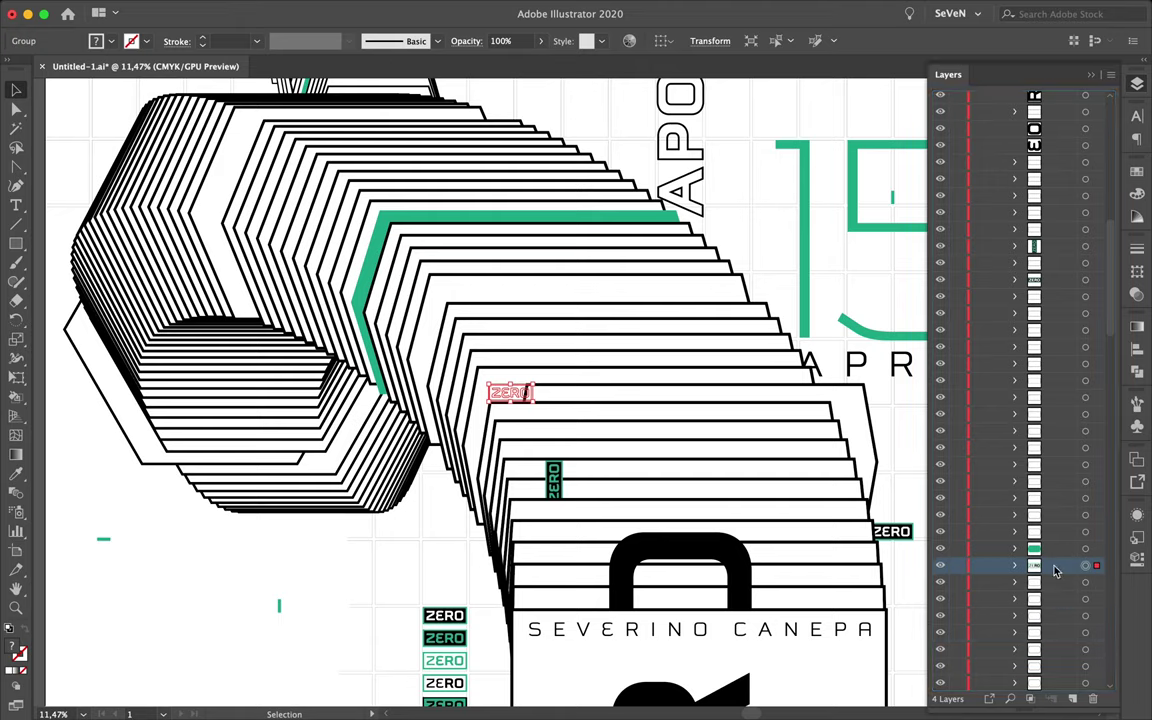
{"action": "left_click_drag", "start_coordinate": [1053, 473], "coordinate": [1049, 393]}
{"action": "left_click", "coordinate": [845, 358]}
{"action": "scroll", "coordinate": [505, 388], "scroll_direction": "up", "scroll_amount": 5}
{"action": "double_click", "coordinate": [500, 385]}
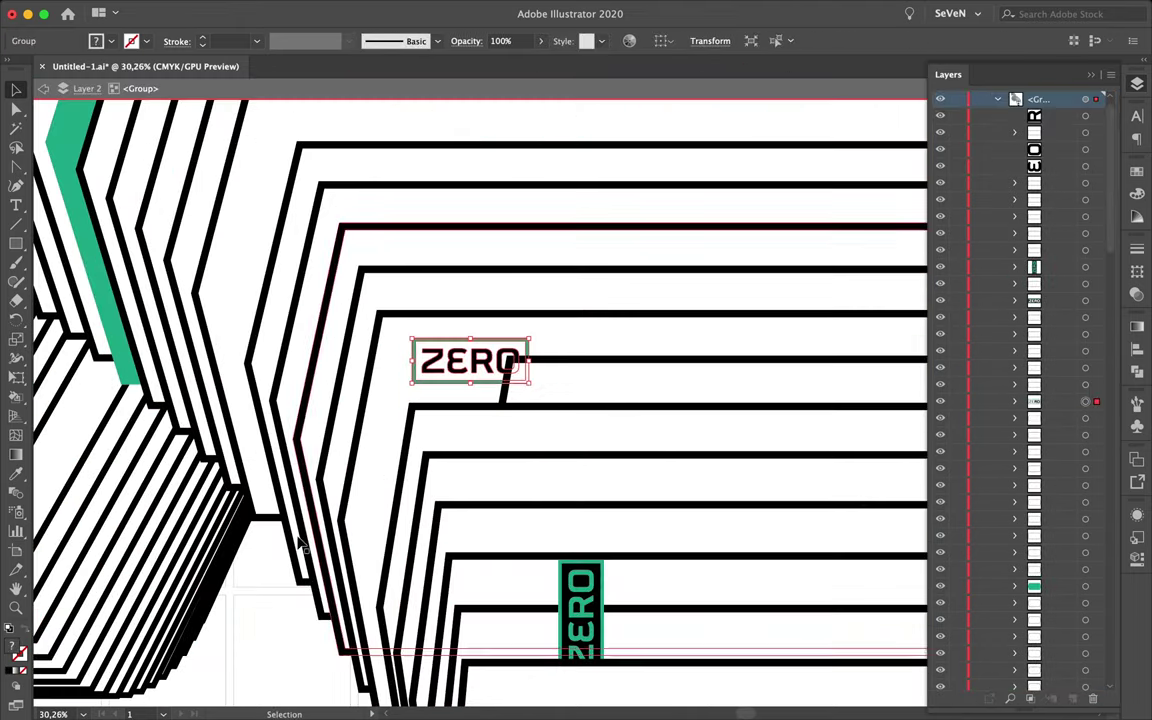
{"action": "scroll", "coordinate": [330, 480], "scroll_direction": "down", "scroll_amount": 5}
{"action": "key", "text": "Escape"}
Step: Place a further ZERO badge on the ribbon and check the vertical badge in Layers
{"action": "left_click_drag", "start_coordinate": [398, 605], "coordinate": [237, 357]}
{"action": "scroll", "coordinate": [1025, 650], "scroll_direction": "down", "scroll_amount": 10}
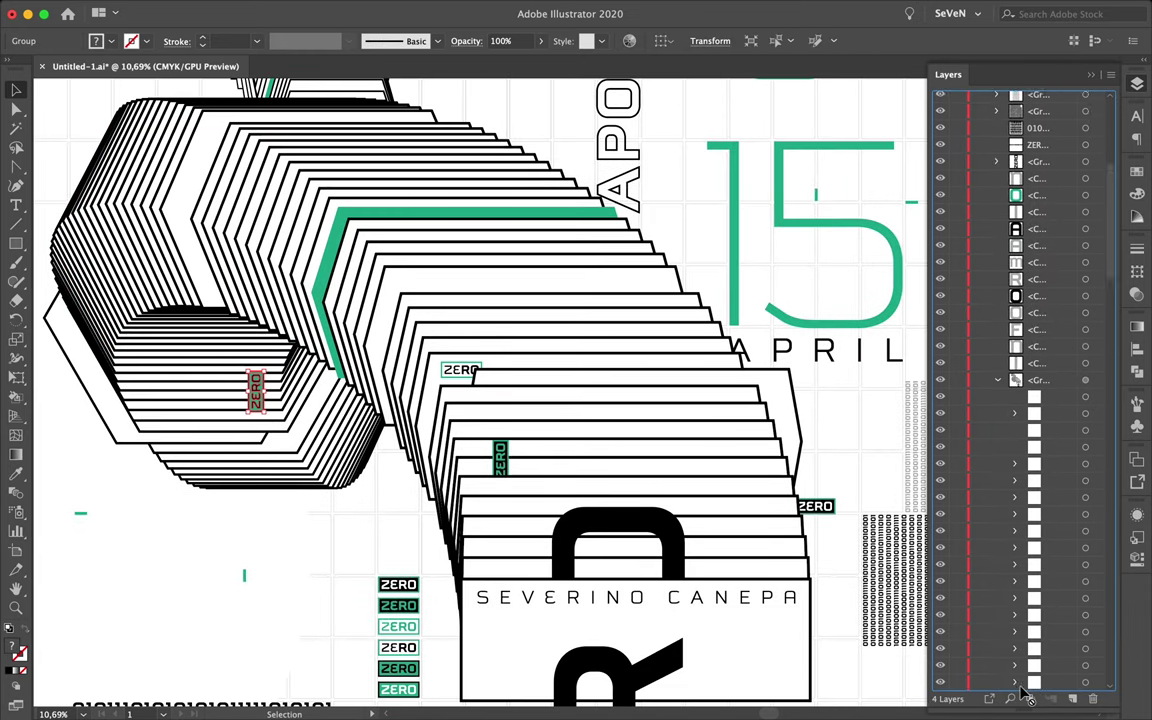
{"action": "scroll", "coordinate": [1025, 650], "scroll_direction": "down", "scroll_amount": 5}
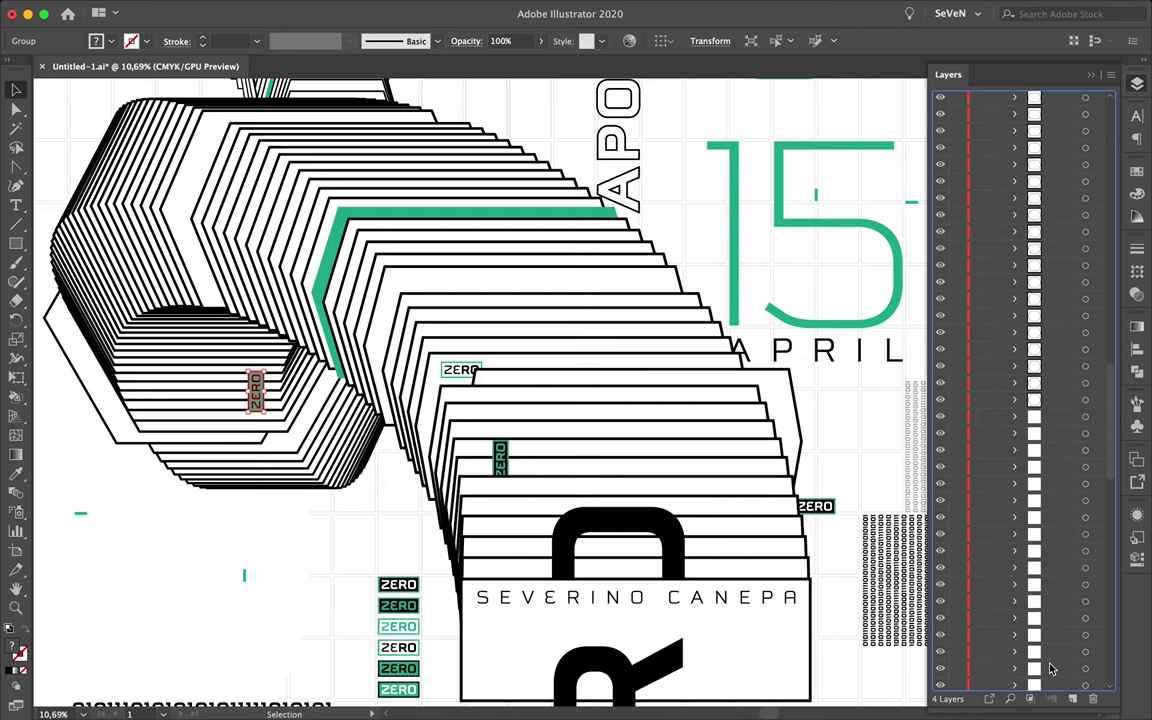
{"action": "left_click", "coordinate": [1048, 567]}
{"action": "scroll", "coordinate": [1048, 567], "scroll_direction": "down", "scroll_amount": 5}
{"action": "scroll", "coordinate": [1059, 393], "scroll_direction": "up", "scroll_amount": 2}
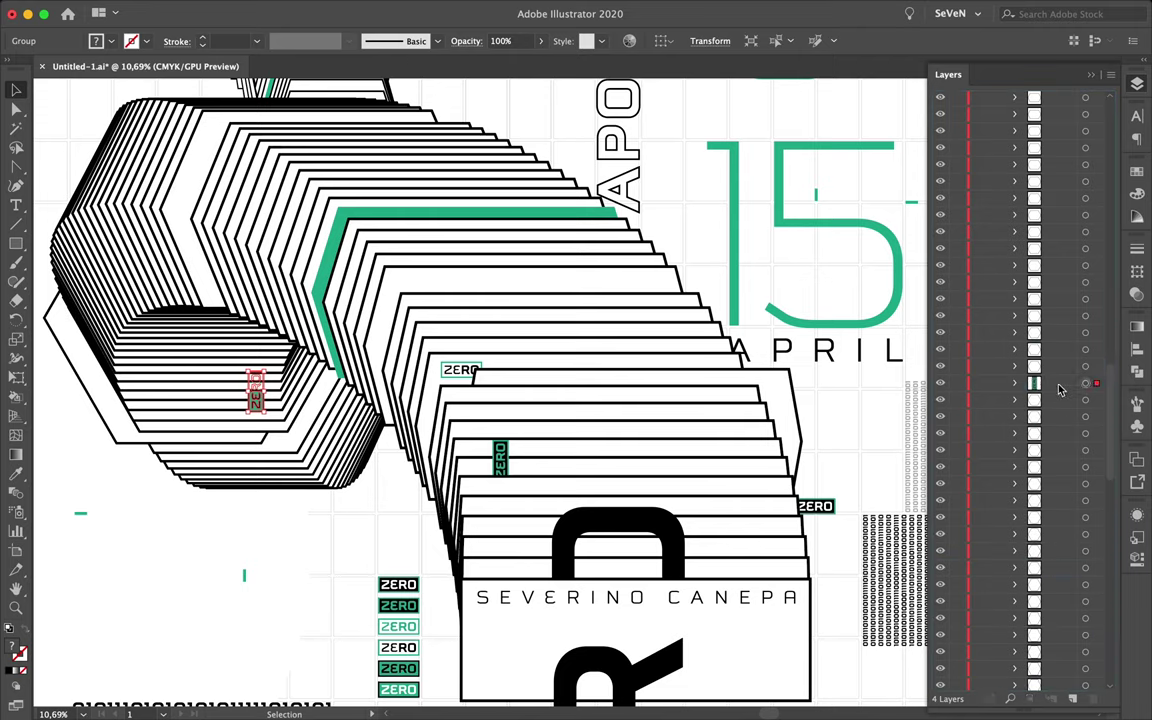
{"action": "scroll", "coordinate": [249, 400], "scroll_direction": "up", "scroll_amount": 3}
{"action": "scroll", "coordinate": [495, 575], "scroll_direction": "down", "scroll_amount": 5}
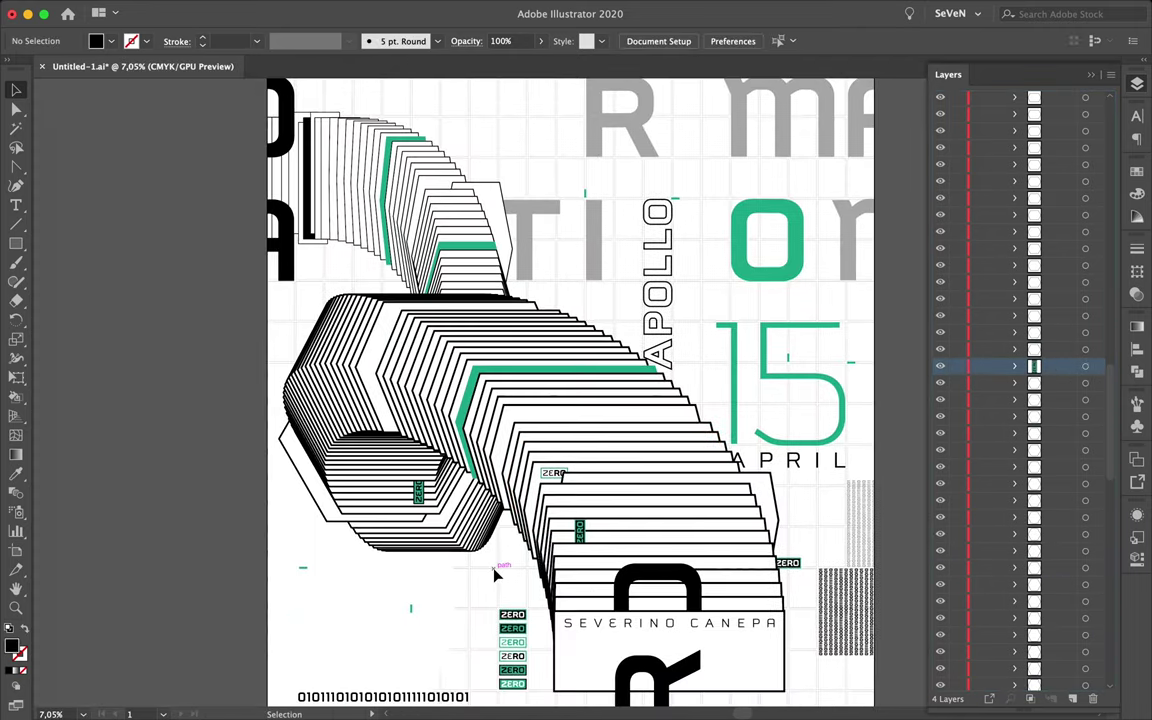
Step: Reposition the ZERO badge inside the ribbon group, then exit the group and deselect
{"action": "scroll", "coordinate": [494, 571], "scroll_direction": "up", "scroll_amount": 3}
{"action": "left_click_drag", "start_coordinate": [548, 463], "coordinate": [507, 507]}
{"action": "scroll", "coordinate": [403, 570], "scroll_direction": "down", "scroll_amount": 3}
{"action": "key", "text": "Escape"}
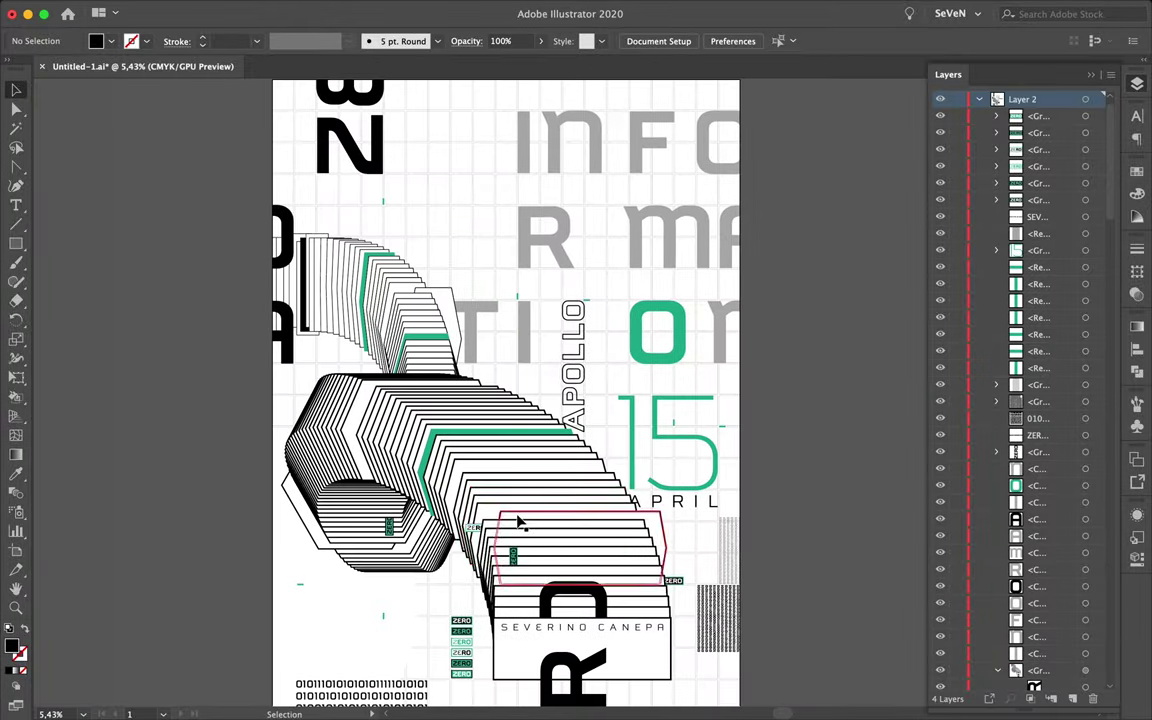
{"action": "scroll", "coordinate": [517, 522], "scroll_direction": "down", "scroll_amount": 1}
{"action": "key", "text": "ctrl+shift+a"}
{"action": "scroll", "coordinate": [460, 610], "scroll_direction": "up", "scroll_amount": 3}
{"action": "scroll", "coordinate": [454, 587], "scroll_direction": "down", "scroll_amount": 3}
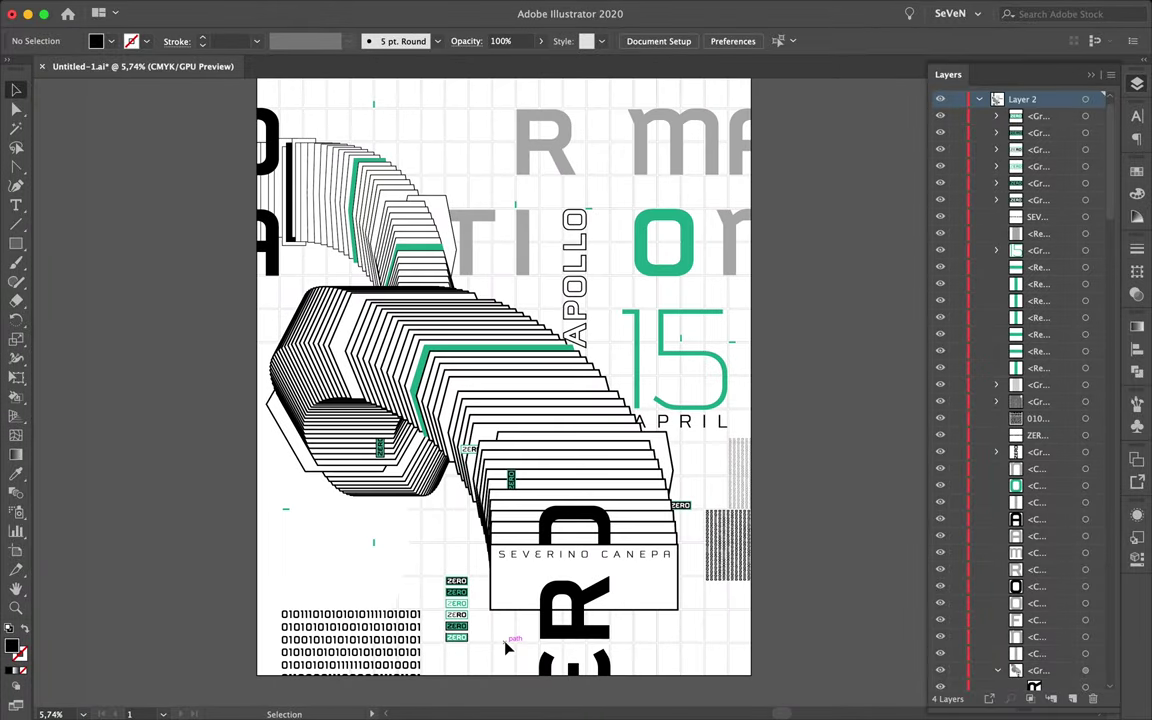
Step: Draw a green rectangle at the bottom right below the name label, shifting it right and widening it
{"action": "key", "text": "m"}
{"action": "mouse_move", "coordinate": [662, 617]}
{"action": "left_mouse_down"}
{"action": "mouse_move", "coordinate": [660, 570]}
{"action": "mouse_move", "coordinate": [632, 578]}
{"action": "left_mouse_up"}
{"action": "key", "text": "ctrl+shift+a"}
{"action": "scroll", "coordinate": [668, 632], "scroll_direction": "up", "scroll_amount": 2}
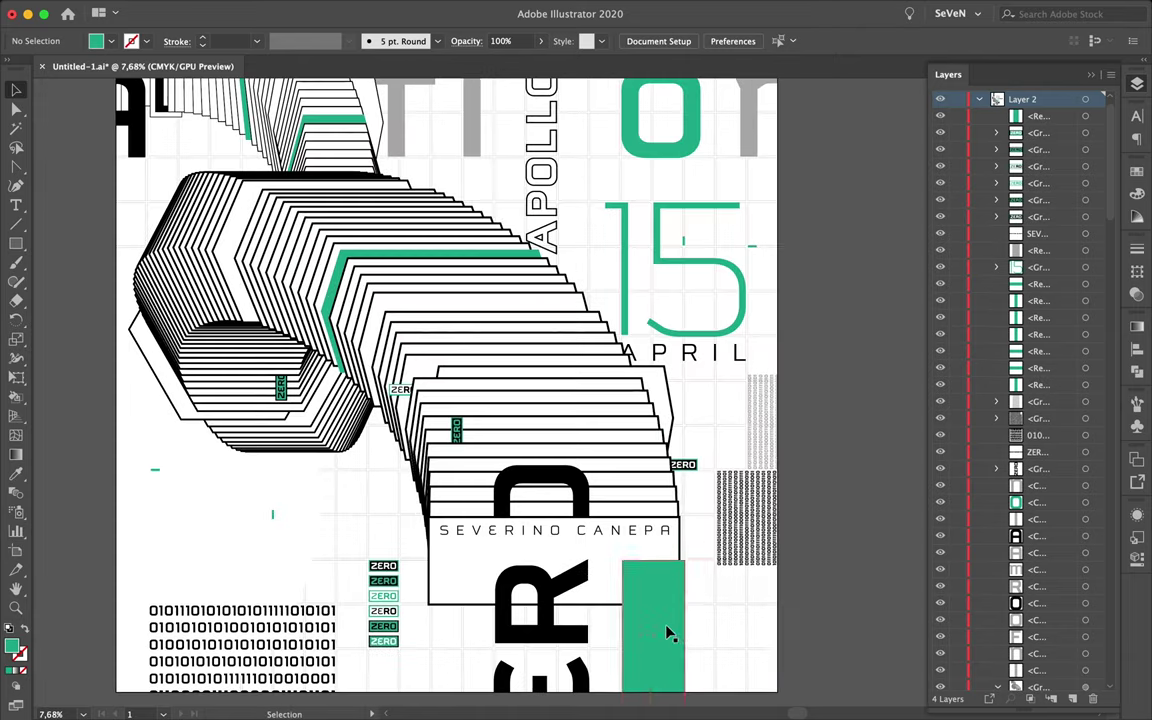
{"action": "left_click_drag", "start_coordinate": [707, 632], "coordinate": [746, 600]}
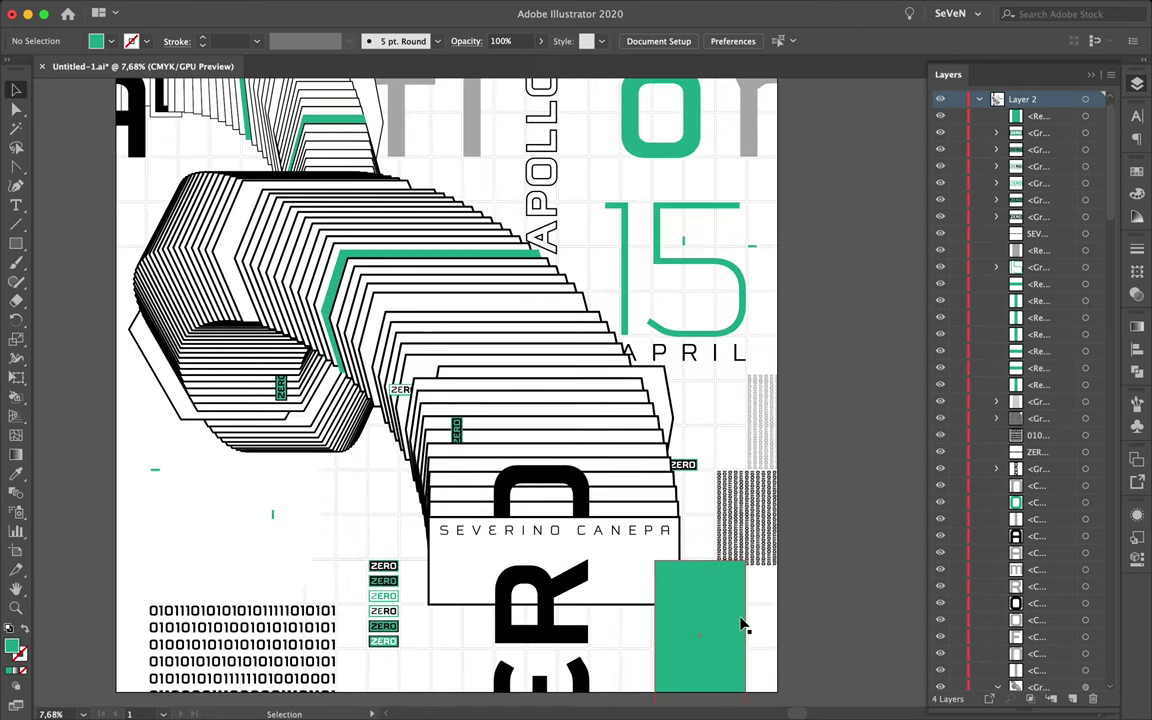
{"action": "left_click", "coordinate": [660, 640]}
{"action": "scroll", "coordinate": [660, 640], "scroll_direction": "up", "scroll_amount": 3}
{"action": "key", "text": "ctrl+shift+a"}
{"action": "scroll", "coordinate": [555, 577], "scroll_direction": "down", "scroll_amount": 1}
{"action": "scroll", "coordinate": [535, 576], "scroll_direction": "down", "scroll_amount": 2}
{"action": "scroll", "coordinate": [535, 576], "scroll_direction": "down", "scroll_amount": 2}
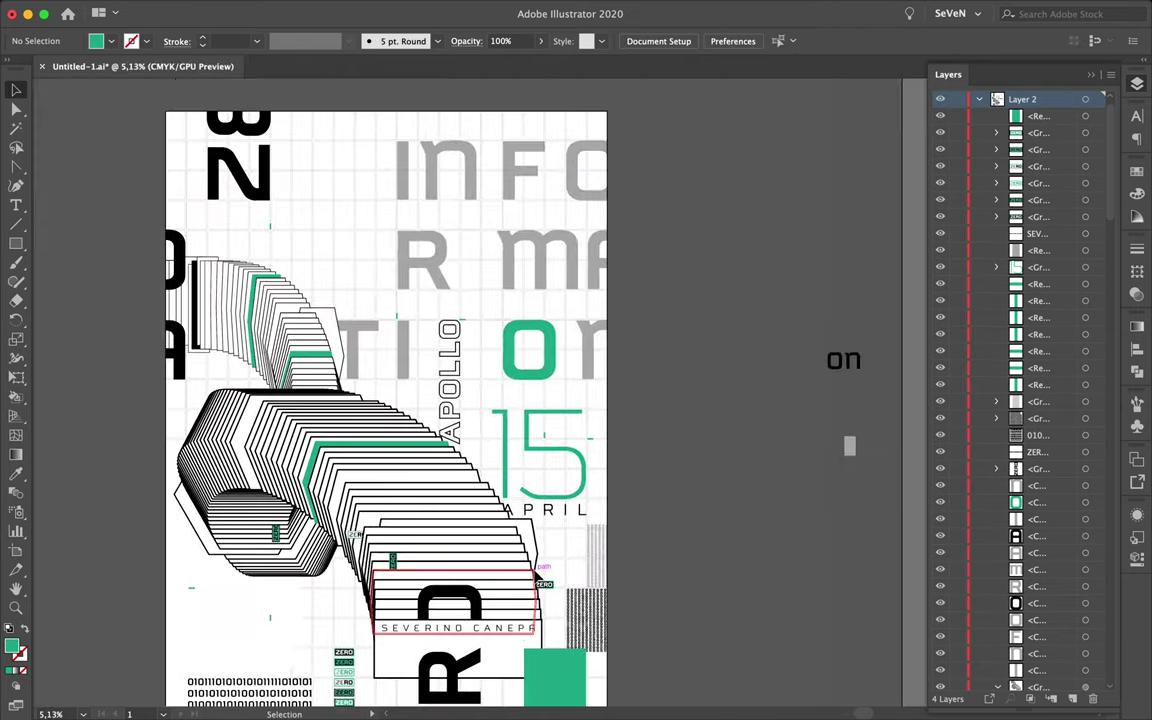
Step: Move a small green rectangle downward and select the bottom-right green rectangle
{"action": "mouse_move", "coordinate": [480, 214]}
{"action": "left_mouse_down"}
{"action": "mouse_move", "coordinate": [492, 277]}
{"action": "mouse_move", "coordinate": [527, 267]}
{"action": "mouse_move", "coordinate": [489, 221]}
{"action": "mouse_move", "coordinate": [578, 288]}
{"action": "left_mouse_up"}
{"action": "scroll", "coordinate": [490, 250], "scroll_direction": "up", "scroll_amount": 5}
{"action": "scroll", "coordinate": [492, 277], "scroll_direction": "down", "scroll_amount": 3}
{"action": "scroll", "coordinate": [530, 262], "scroll_direction": "up", "scroll_amount": 3}
{"action": "scroll", "coordinate": [489, 221], "scroll_direction": "up", "scroll_amount": 5}
{"action": "scroll", "coordinate": [490, 221], "scroll_direction": "down", "scroll_amount": 5}
{"action": "scroll", "coordinate": [463, 381], "scroll_direction": "up", "scroll_amount": 2}
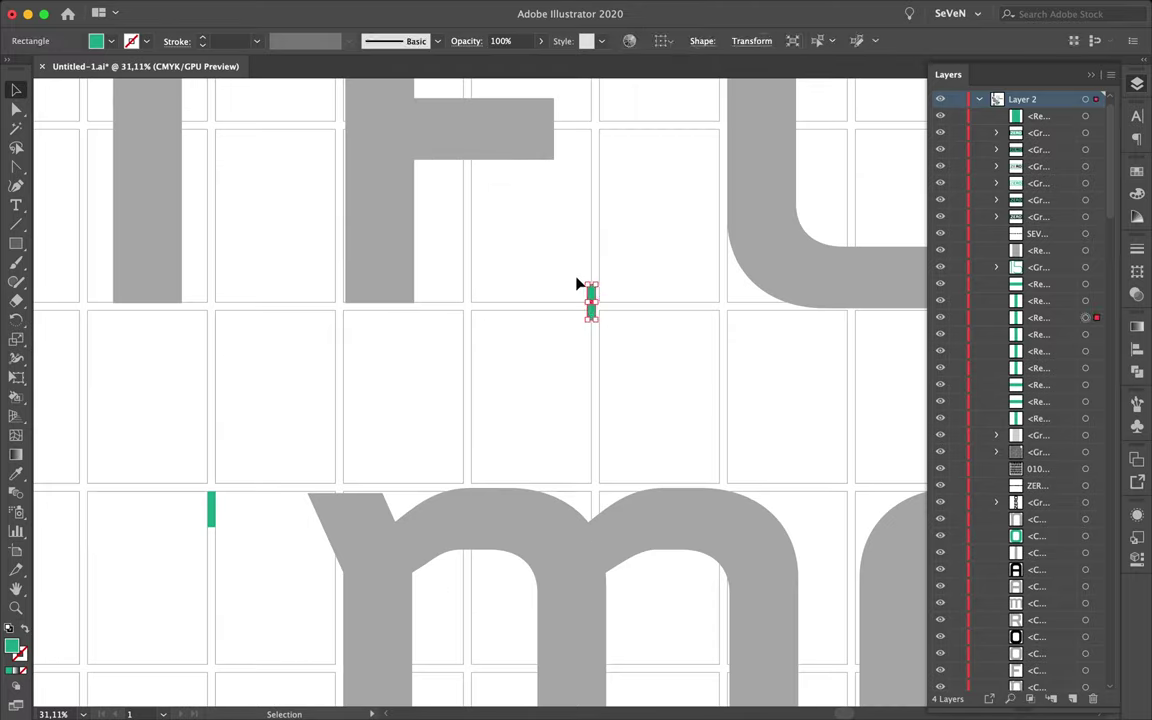
{"action": "scroll", "coordinate": [535, 319], "scroll_direction": "up", "scroll_amount": 2}
{"action": "scroll", "coordinate": [617, 329], "scroll_direction": "down", "scroll_amount": 6}
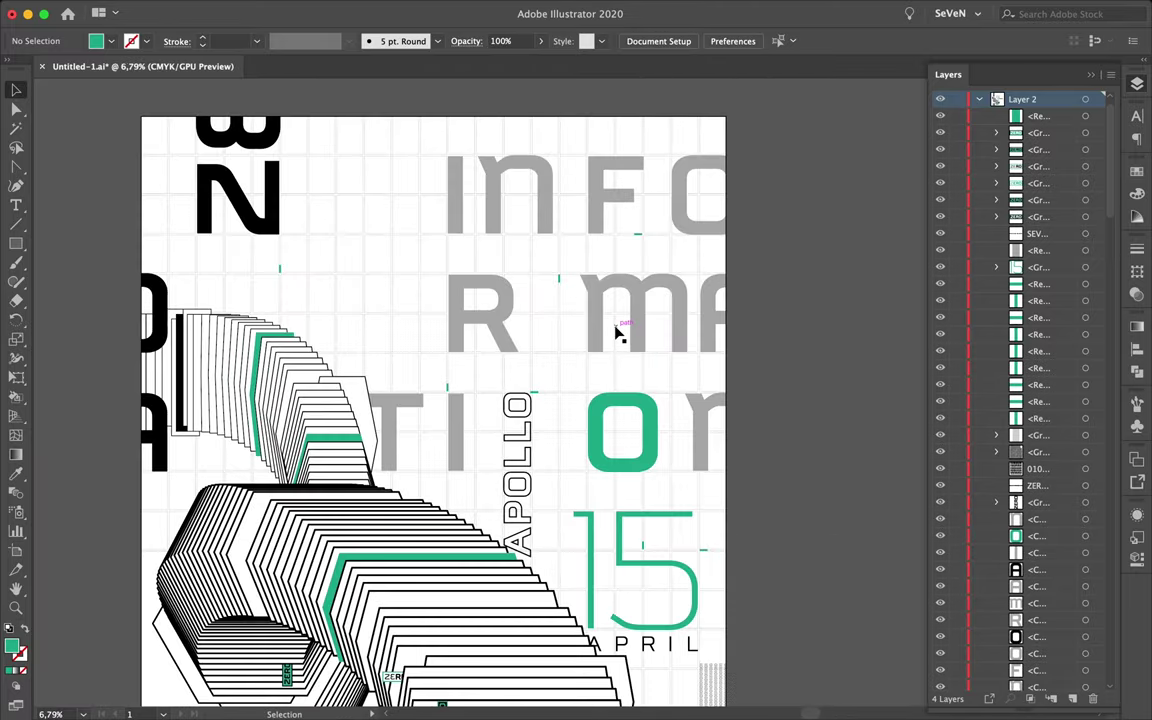
{"action": "scroll", "coordinate": [617, 333], "scroll_direction": "down", "scroll_amount": 2}
{"action": "left_click", "coordinate": [674, 532]}
{"action": "scroll", "coordinate": [1044, 400], "scroll_direction": "down", "scroll_amount": 5}
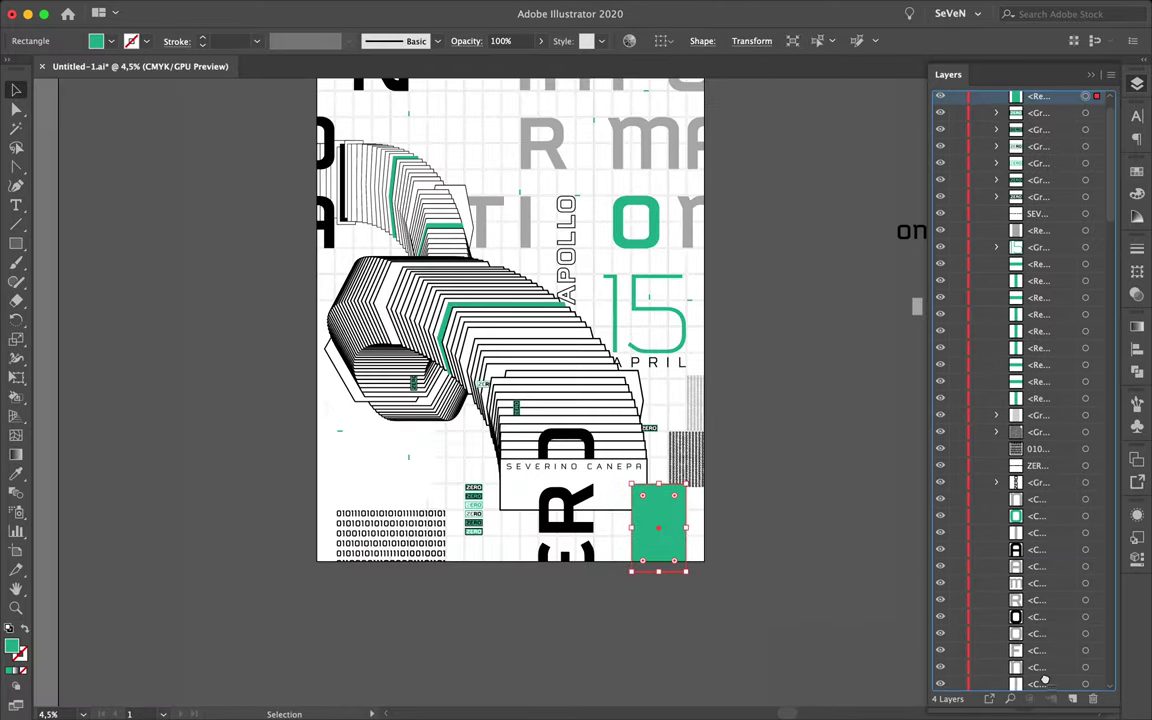
{"action": "scroll", "coordinate": [674, 508], "scroll_direction": "up", "scroll_amount": 2}
Step: Draw a green-filled band across the top of INFO and collapse Layers to the four top-level layers
{"action": "key", "text": "m"}
{"action": "left_click_drag", "start_coordinate": [470, 112], "coordinate": [714, 180]}
{"action": "left_click", "coordinate": [978, 133]}
{"action": "key", "text": "v"}
{"action": "left_click", "coordinate": [874, 203]}
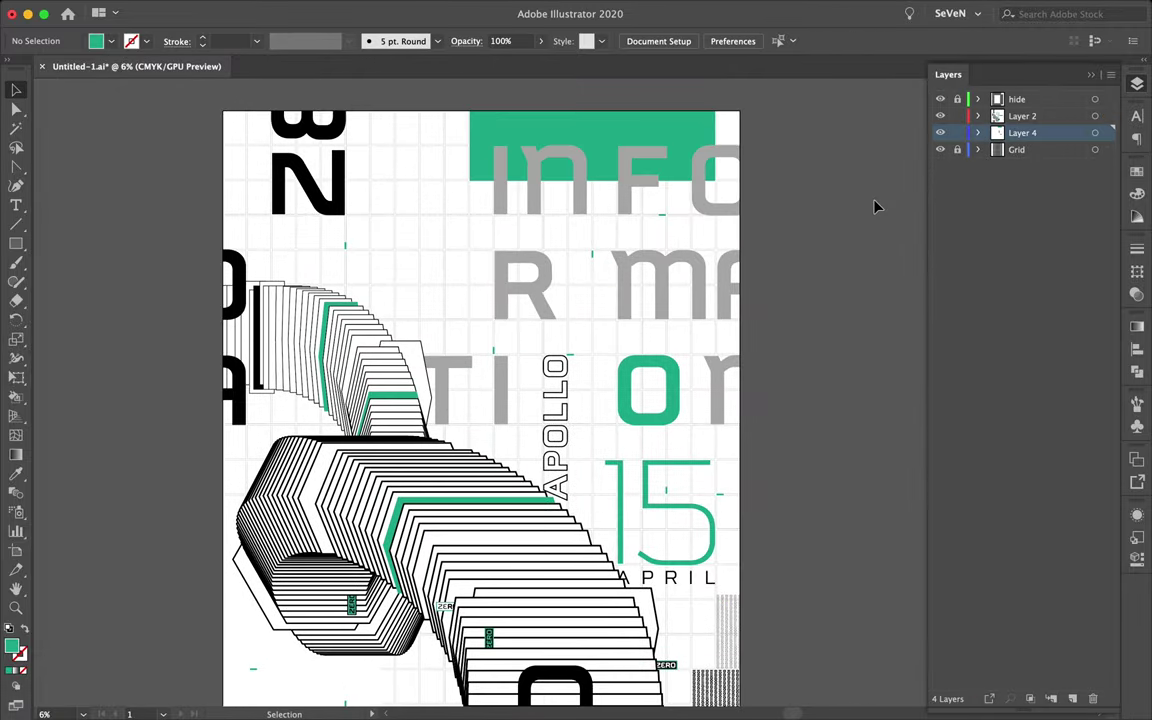
Step: Draw a small green ring with a heavier stroke on a grid intersection
{"action": "scroll", "coordinate": [347, 150], "scroll_direction": "up", "scroll_amount": 2}
{"action": "left_click_drag", "start_coordinate": [16, 243], "coordinate": [90, 278]}
{"action": "scroll", "coordinate": [388, 258], "scroll_direction": "up", "scroll_amount": 4}
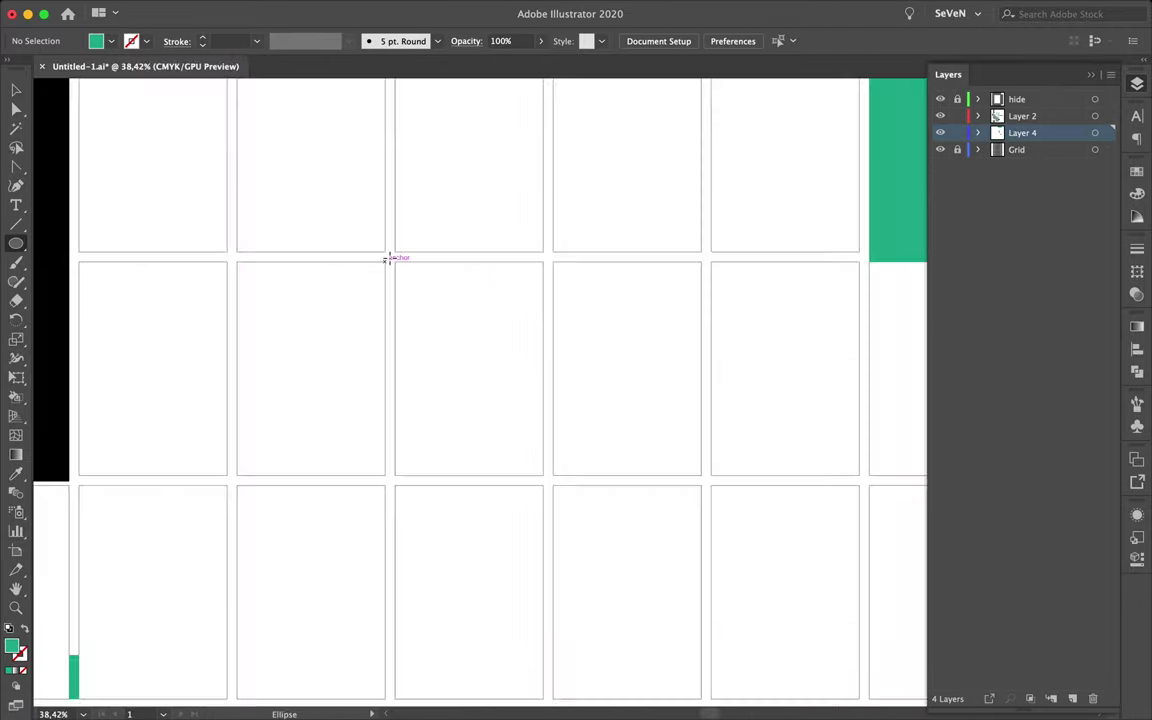
{"action": "left_click_drag", "start_coordinate": [390, 258], "coordinate": [390, 258]}
{"action": "key", "text": "shift+x"}
{"action": "left_click", "coordinate": [994, 266]}
{"action": "key", "text": "v"}
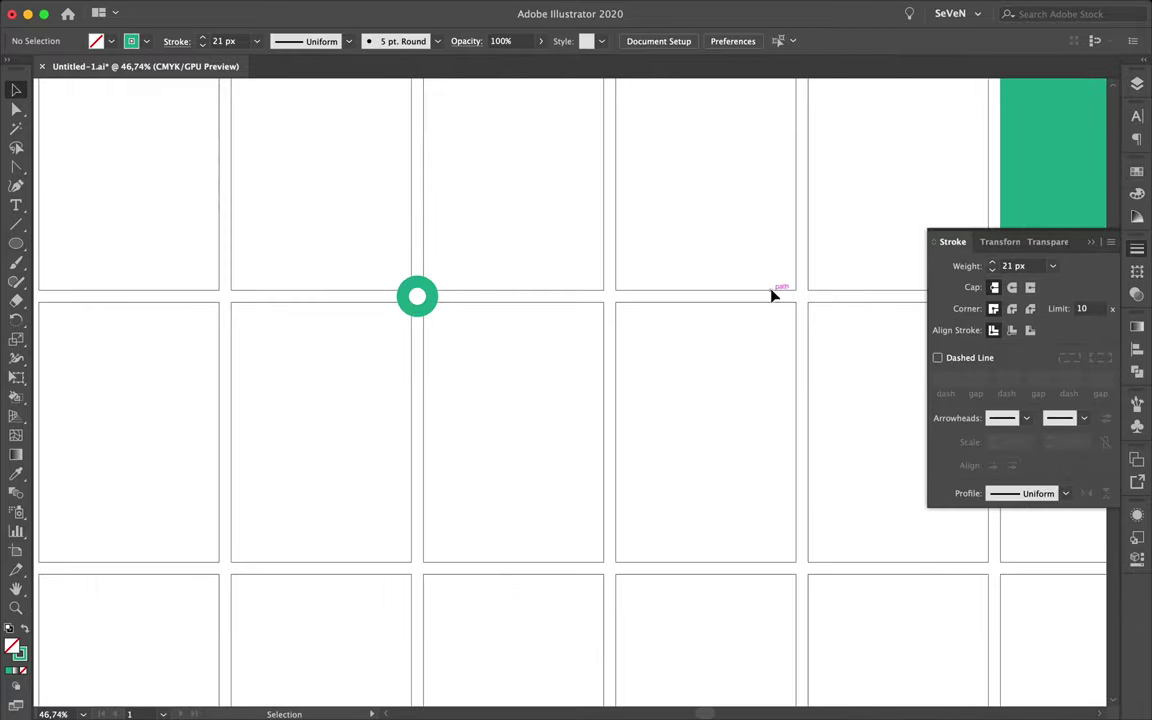
{"action": "left_click", "coordinate": [776, 296]}
Step: Place a copy of the small green ring at another grid intersection
{"action": "scroll", "coordinate": [470, 272], "scroll_direction": "down", "scroll_amount": 4}
{"action": "scroll", "coordinate": [818, 343], "scroll_direction": "up", "scroll_amount": 5}
{"action": "scroll", "coordinate": [830, 342], "scroll_direction": "down", "scroll_amount": 5}
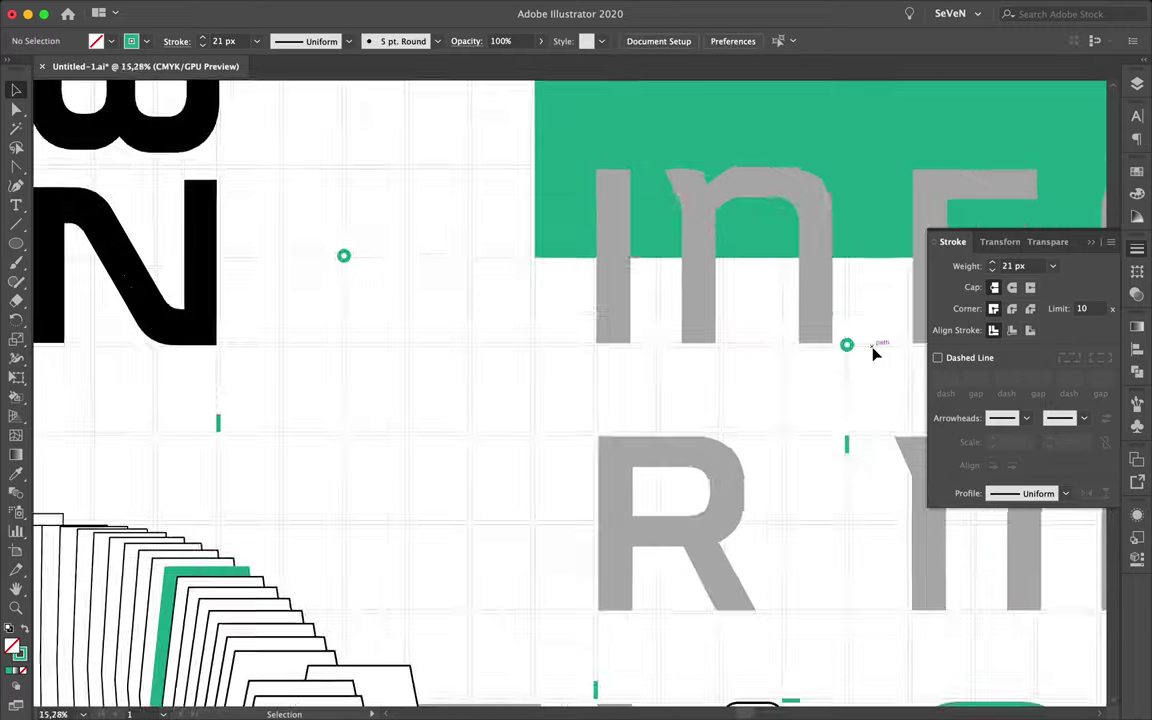
{"action": "scroll", "coordinate": [874, 355], "scroll_direction": "down", "scroll_amount": 3}
{"action": "scroll", "coordinate": [674, 404], "scroll_direction": "down", "scroll_amount": 1}
{"action": "scroll", "coordinate": [670, 412], "scroll_direction": "up", "scroll_amount": 4}
{"action": "scroll", "coordinate": [685, 338], "scroll_direction": "up", "scroll_amount": 6}
{"action": "left_click", "coordinate": [655, 338]}
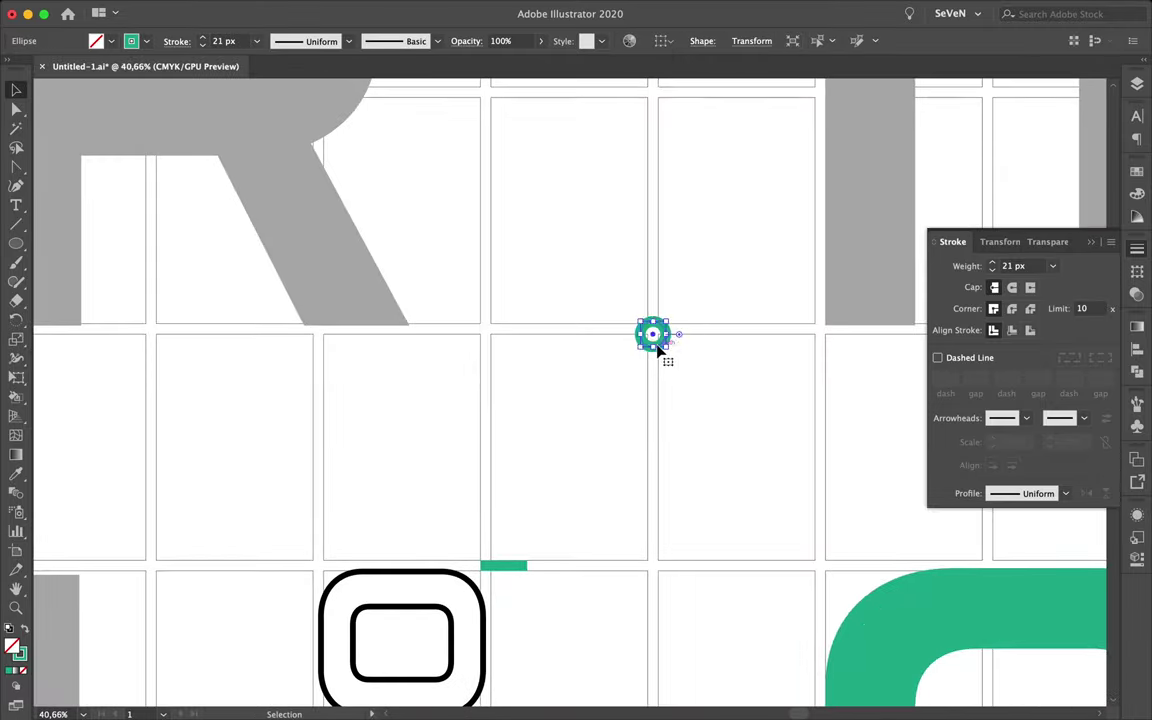
{"action": "left_click", "coordinate": [753, 386]}
{"action": "scroll", "coordinate": [753, 386], "scroll_direction": "down", "scroll_amount": 3}
{"action": "scroll", "coordinate": [774, 362], "scroll_direction": "down", "scroll_amount": 3}
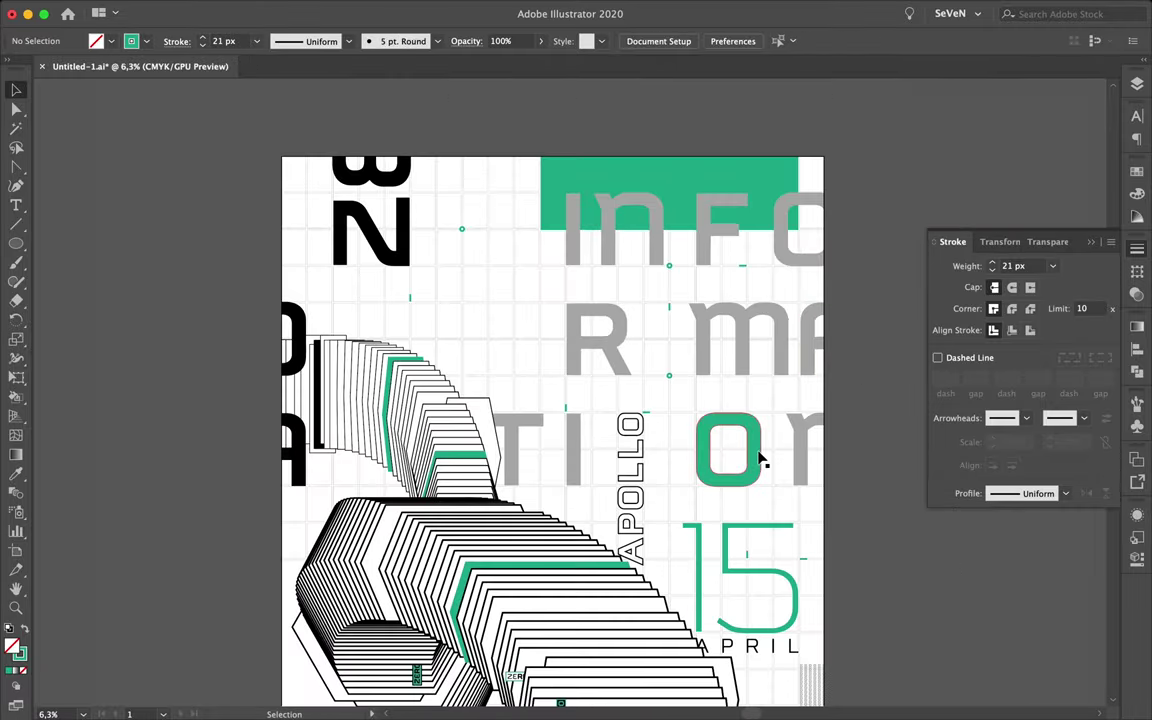
{"action": "left_click_drag", "start_coordinate": [770, 392], "coordinate": [782, 405]}
Step: Thicken the copied ring's stroke, enlarge it, and move it over the MA letters
{"action": "left_click", "coordinate": [993, 265]}
{"action": "mouse_move", "coordinate": [861, 310]}
{"action": "left_mouse_down"}
{"action": "mouse_move", "coordinate": [784, 257]}
{"action": "mouse_move", "coordinate": [768, 303]}
{"action": "left_mouse_up"}
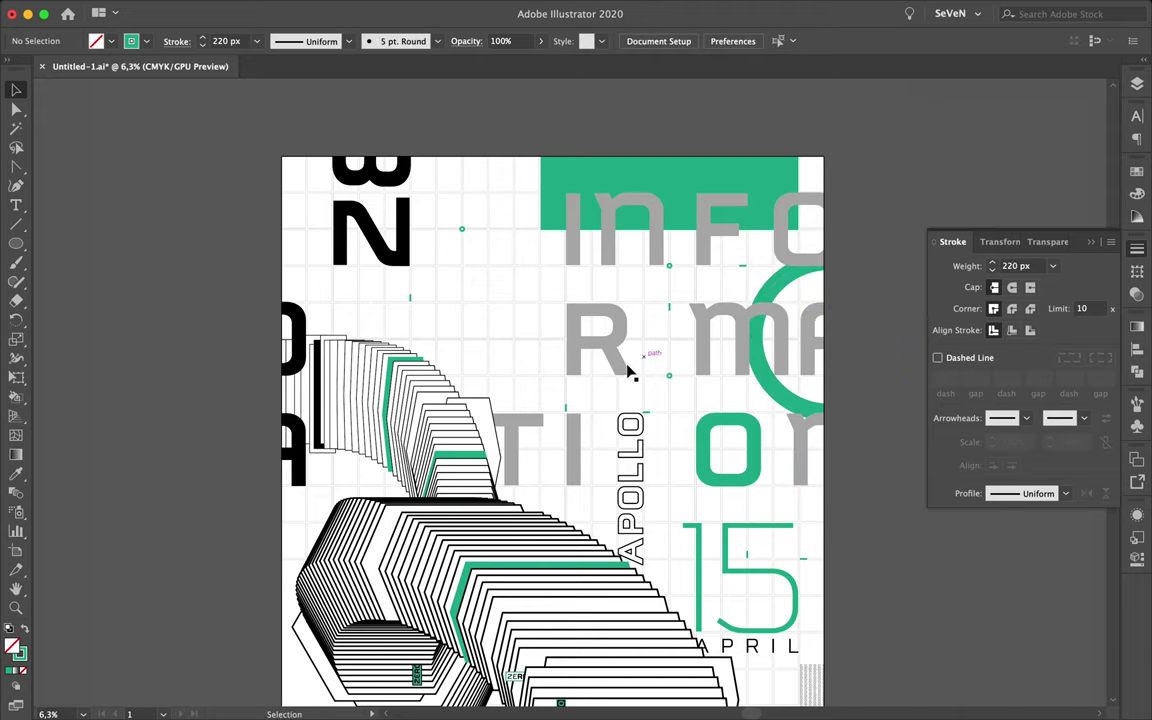
{"action": "scroll", "coordinate": [628, 372], "scroll_direction": "down", "scroll_amount": 5}
{"action": "double_click", "coordinate": [442, 508]}
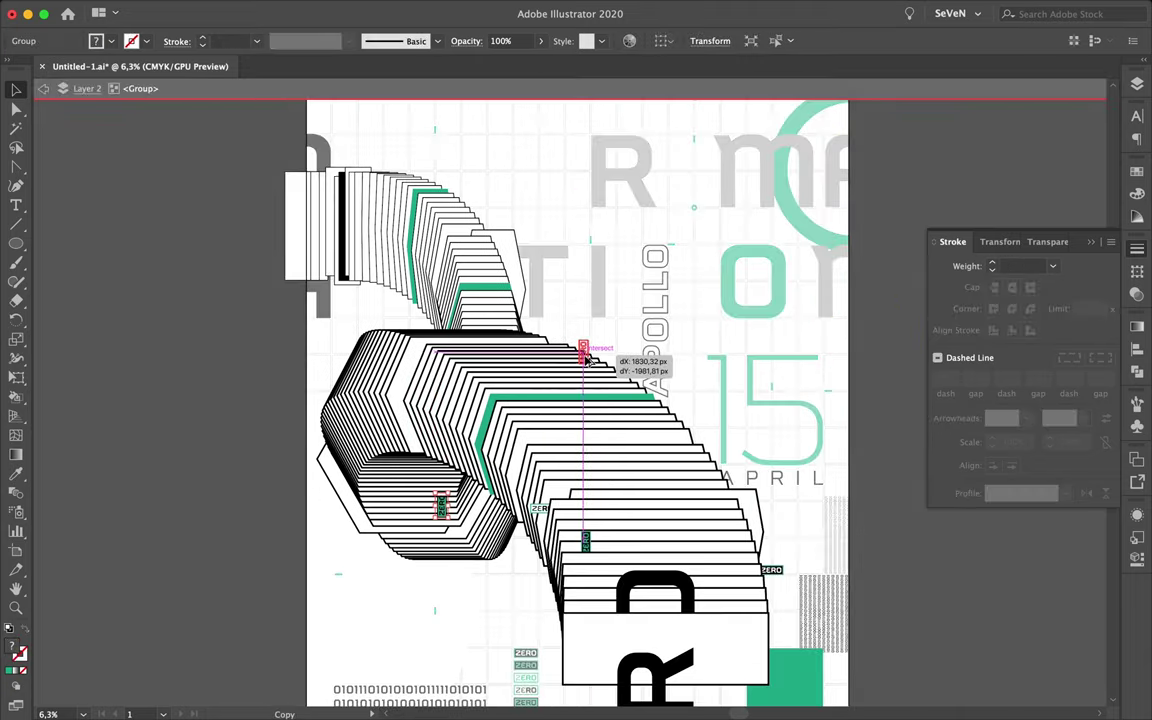
Step: Move the ZERO tag to a new spot inside the ribbon group
{"action": "scroll", "coordinate": [586, 357], "scroll_direction": "up", "scroll_amount": 5}
{"action": "left_click_drag", "start_coordinate": [586, 357], "coordinate": [597, 386]}
{"action": "left_click", "coordinate": [684, 303]}
{"action": "double_click", "coordinate": [670, 286]}
{"action": "scroll", "coordinate": [670, 286], "scroll_direction": "down", "scroll_amount": 5}
{"action": "scroll", "coordinate": [670, 285], "scroll_direction": "down", "scroll_amount": 2}
{"action": "scroll", "coordinate": [670, 285], "scroll_direction": "down", "scroll_amount": 3}
{"action": "scroll", "coordinate": [560, 330], "scroll_direction": "up", "scroll_amount": 3}
Step: Shift a hexagon piece of the ribbon to the right
{"action": "double_click", "coordinate": [535, 327]}
{"action": "left_click_drag", "start_coordinate": [538, 325], "coordinate": [575, 325]}
{"action": "scroll", "coordinate": [720, 440], "scroll_direction": "down", "scroll_amount": 4}
{"action": "scroll", "coordinate": [608, 455], "scroll_direction": "down", "scroll_amount": 2}
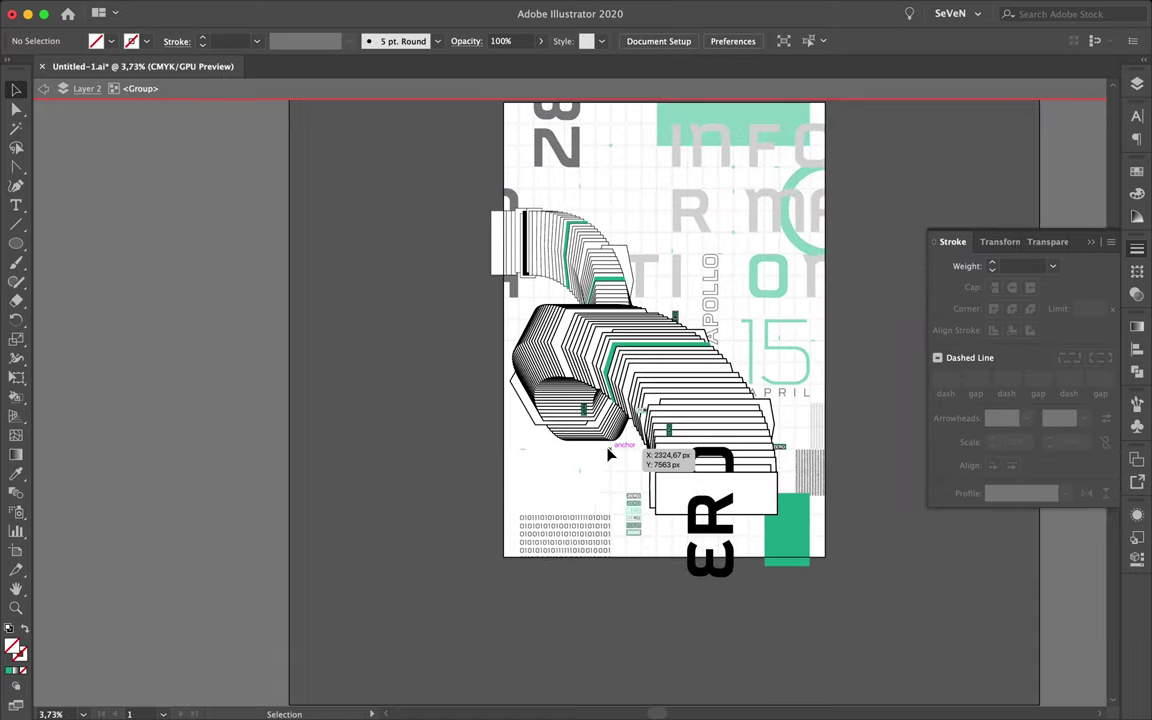
{"action": "scroll", "coordinate": [575, 350], "scroll_direction": "up", "scroll_amount": 4}
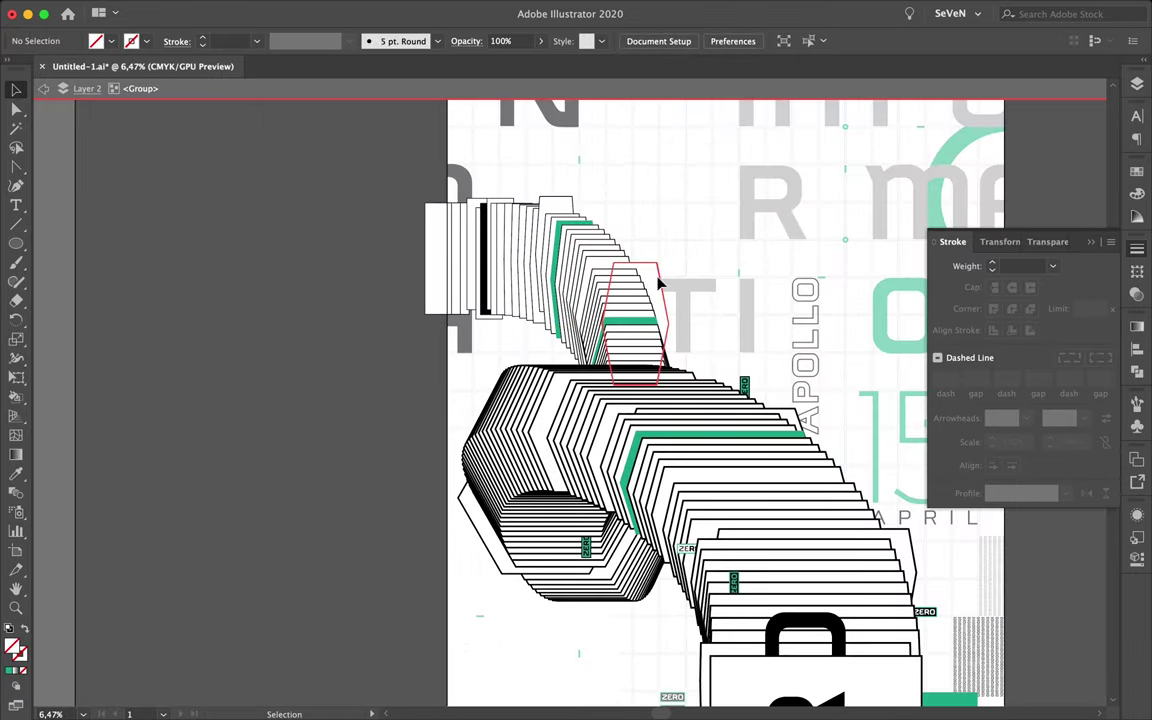
{"action": "scroll", "coordinate": [682, 389], "scroll_direction": "down", "scroll_amount": 2}
{"action": "double_click", "coordinate": [845, 305]}
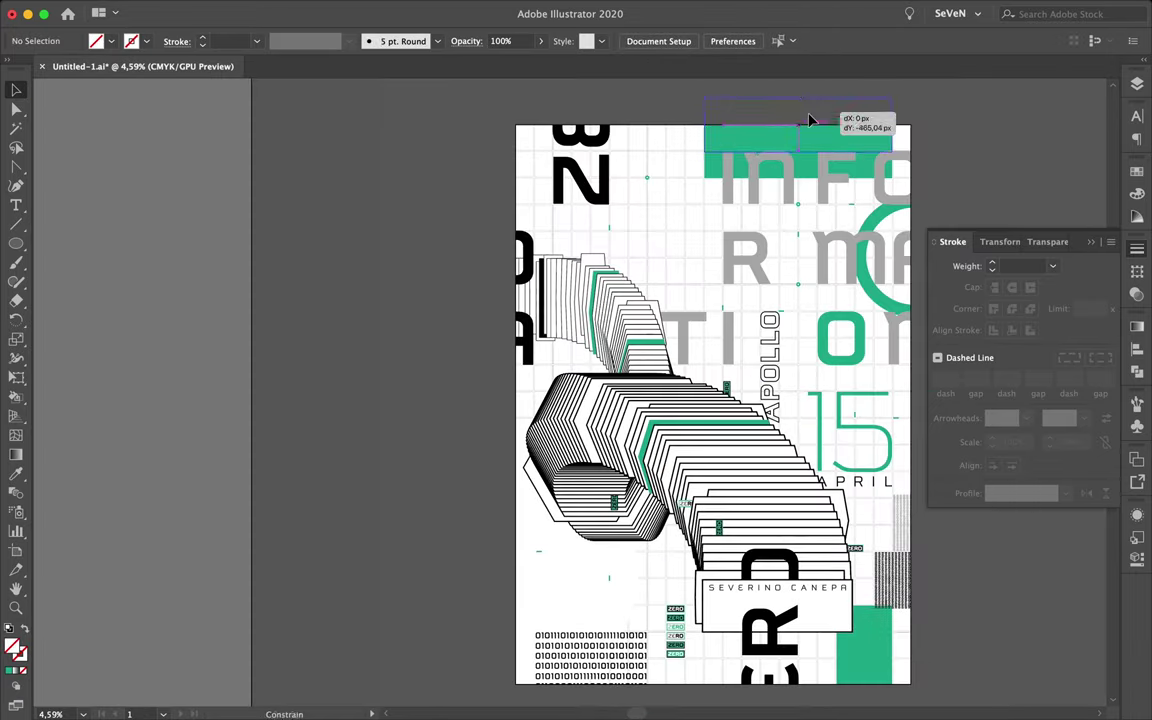
Step: Move the green band up to the poster's top edge
{"action": "left_click_drag", "start_coordinate": [810, 119], "coordinate": [810, 120]}
{"action": "scroll", "coordinate": [797, 149], "scroll_direction": "up", "scroll_amount": 2}
{"action": "scroll", "coordinate": [617, 252], "scroll_direction": "up", "scroll_amount": 1}
{"action": "scroll", "coordinate": [615, 254], "scroll_direction": "down", "scroll_amount": 3}
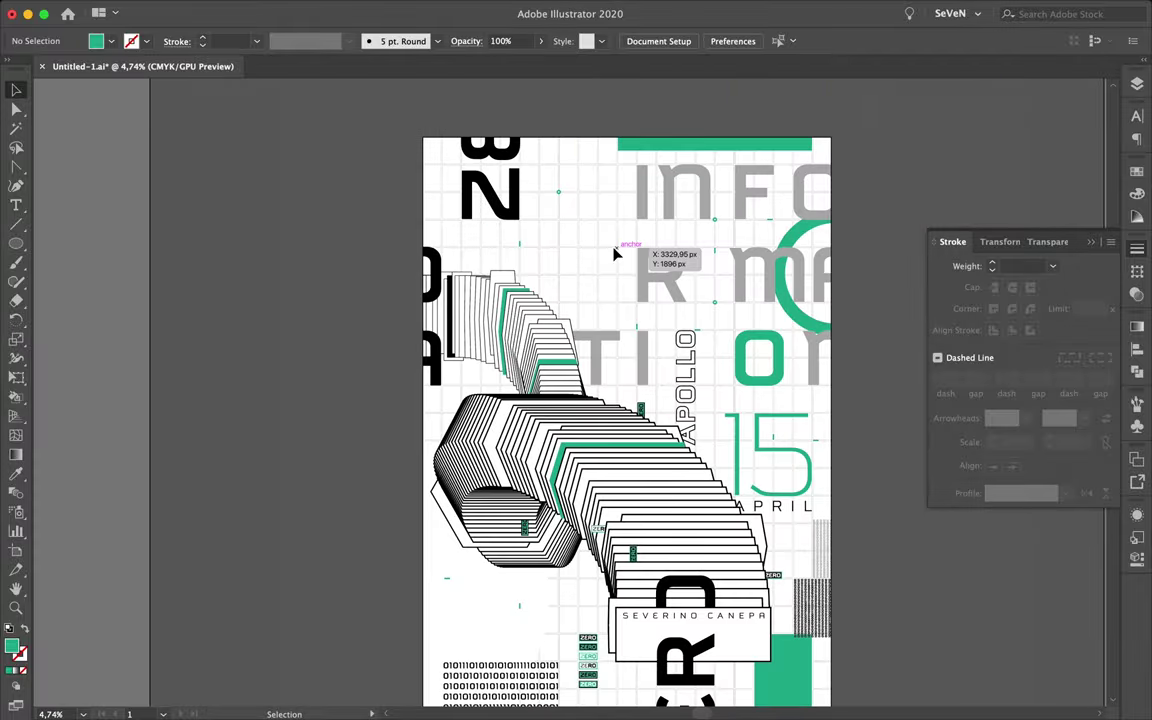
{"action": "scroll", "coordinate": [615, 254], "scroll_direction": "up", "scroll_amount": 4}
Step: Create an evenly aligned row of tiny green dashes beside INFO
{"action": "key", "text": "m"}
{"action": "scroll", "coordinate": [604, 227], "scroll_direction": "up", "scroll_amount": 6}
{"action": "key", "text": "m"}
{"action": "left_click_drag", "start_coordinate": [521, 214], "coordinate": [524, 217]}
{"action": "scroll", "coordinate": [591, 262], "scroll_direction": "down", "scroll_amount": 4}
{"action": "key", "text": "v"}
{"action": "left_click_drag", "start_coordinate": [578, 256], "coordinate": [671, 316]}
{"action": "scroll", "coordinate": [671, 316], "scroll_direction": "up", "scroll_amount": 3}
{"action": "left_click", "coordinate": [661, 41]}
{"action": "scroll", "coordinate": [463, 204], "scroll_direction": "down", "scroll_amount": 6}
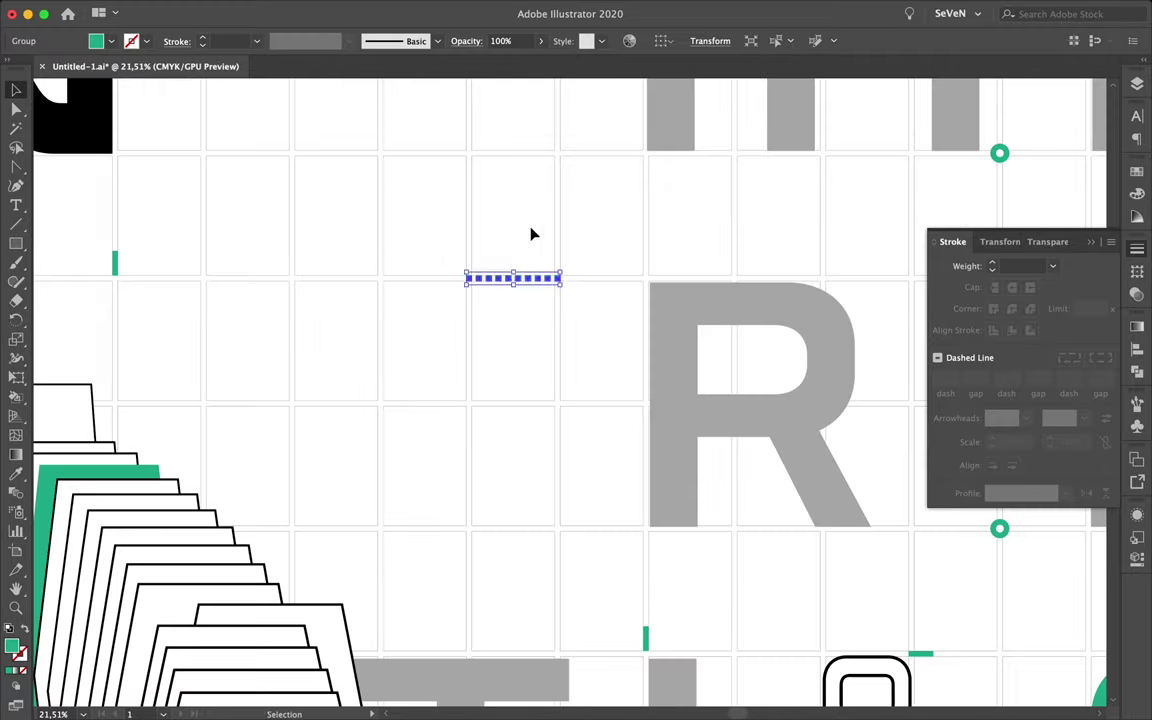
{"action": "mouse_move", "coordinate": [538, 228]}
{"action": "left_mouse_down"}
{"action": "mouse_move", "coordinate": [538, 150]}
{"action": "mouse_move", "coordinate": [557, 162]}
{"action": "left_mouse_up"}
{"action": "scroll", "coordinate": [540, 184], "scroll_direction": "down", "scroll_amount": 1}
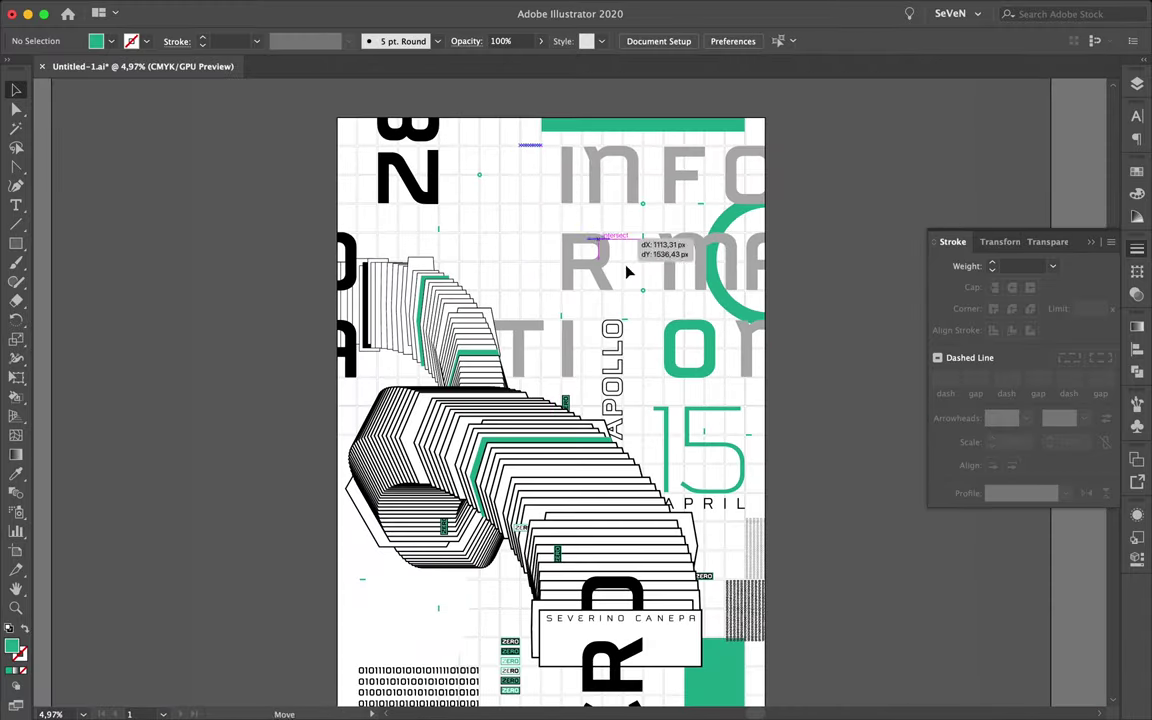
{"action": "scroll", "coordinate": [695, 395], "scroll_direction": "down", "scroll_amount": 3}
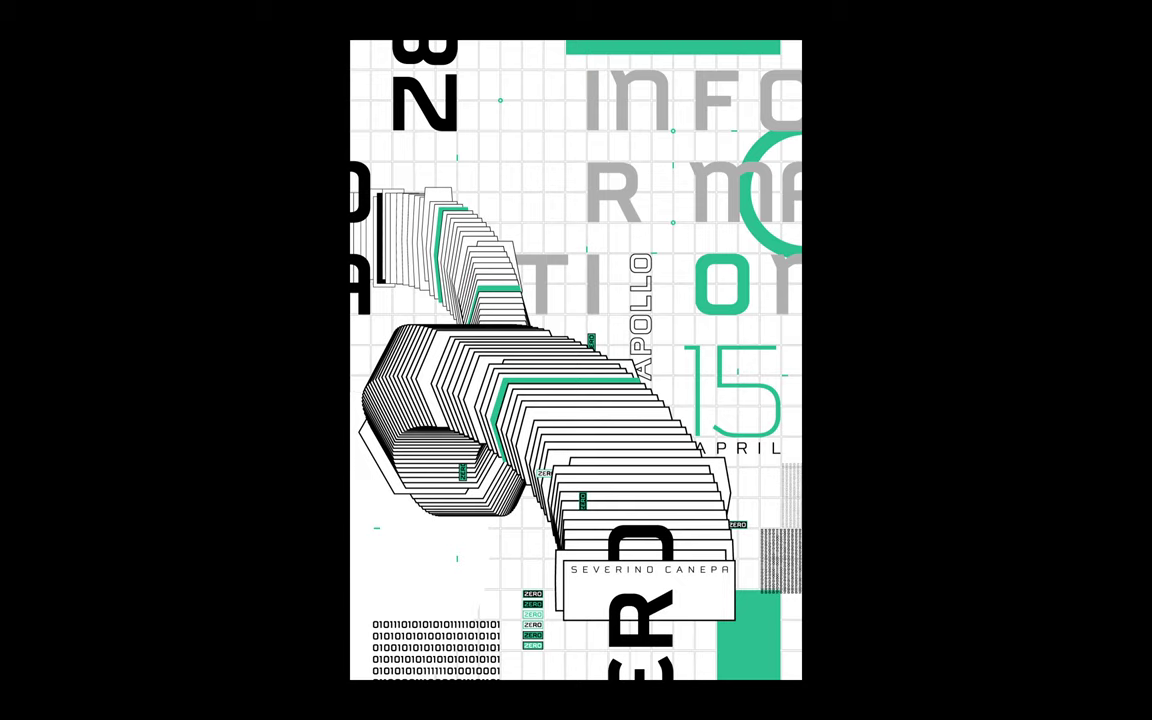